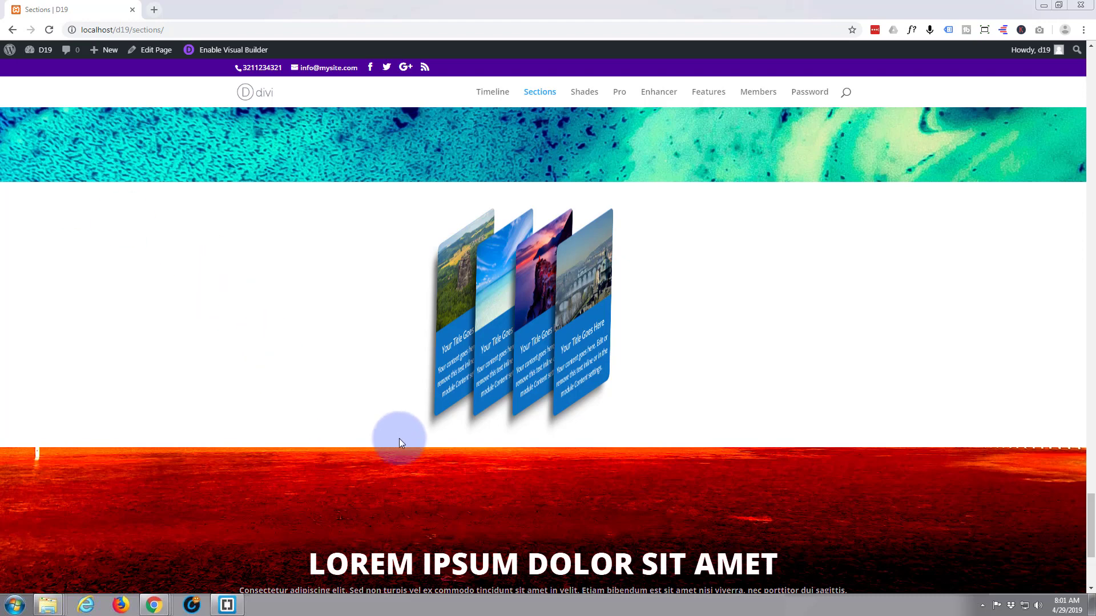
Preview the pop-out effect of the cards in the overlapping four-card row.
mouse_move(439, 399)
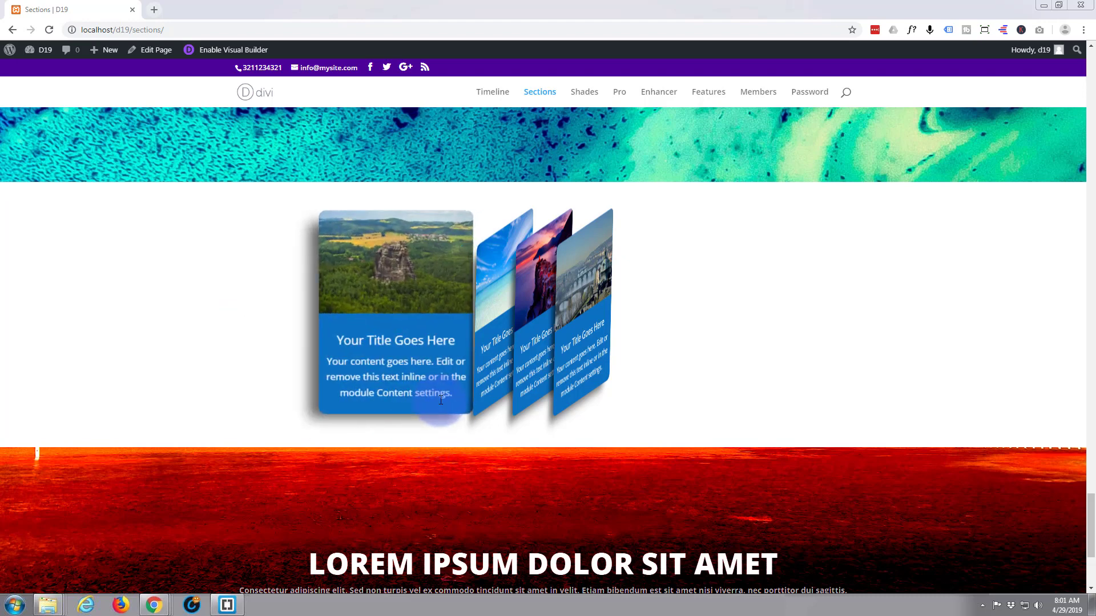
mouse_move(496, 358)
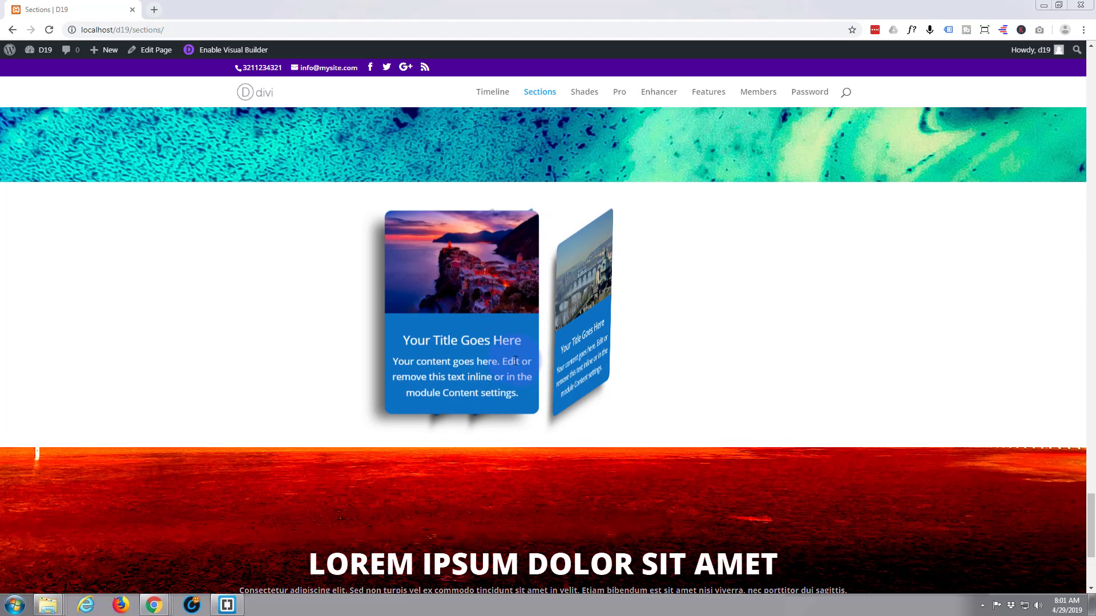
mouse_move(593, 346)
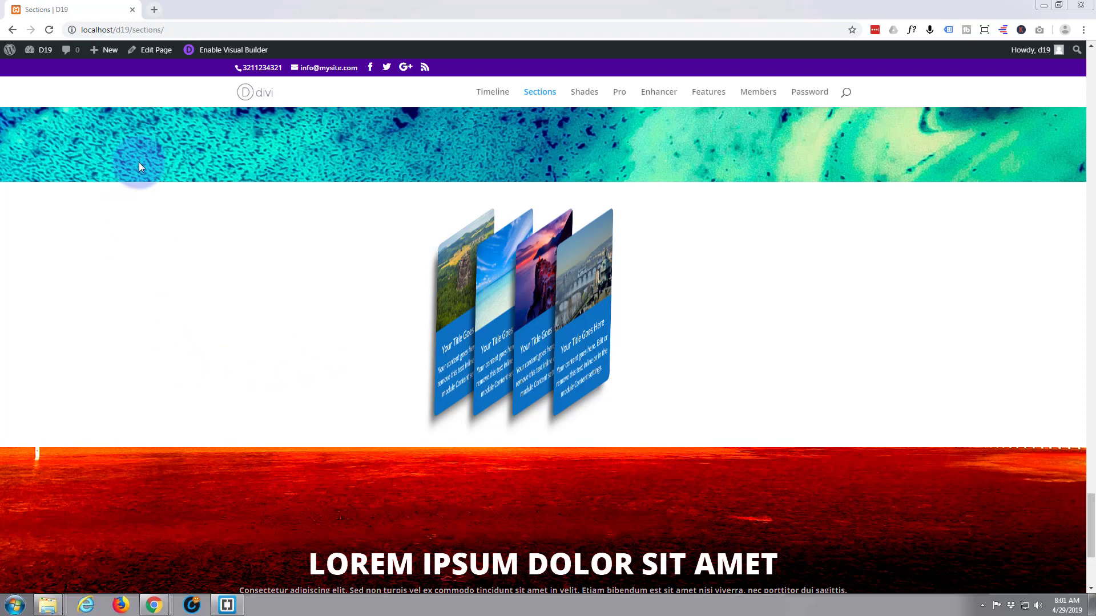
Open the Sections page in the visual builder and delete the row of overlapping cards.
left_click(232, 53)
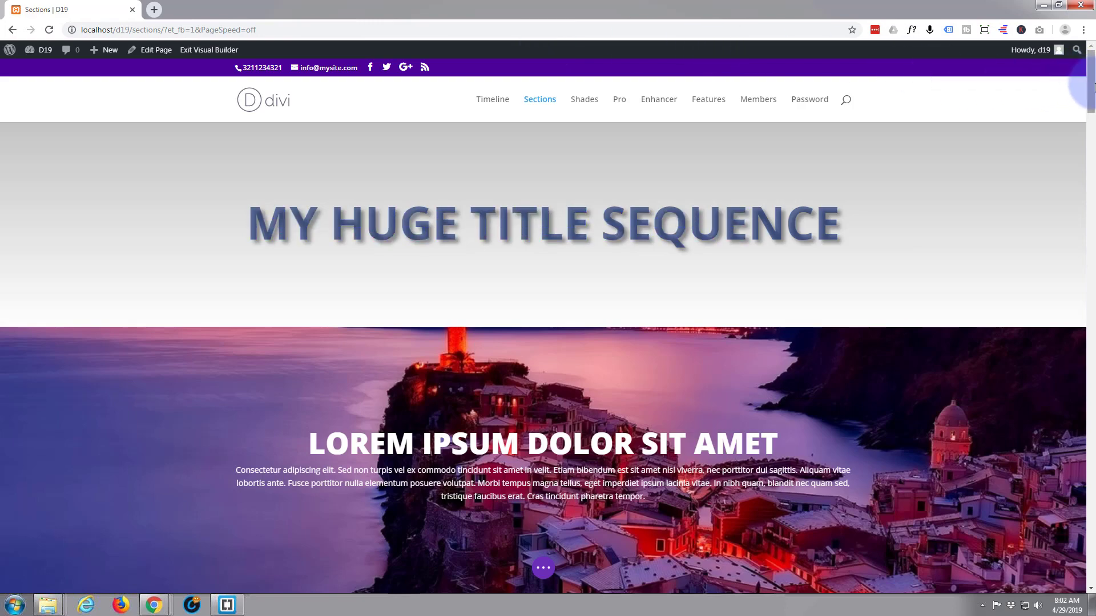
left_click_drag(1091, 88, 1090, 527)
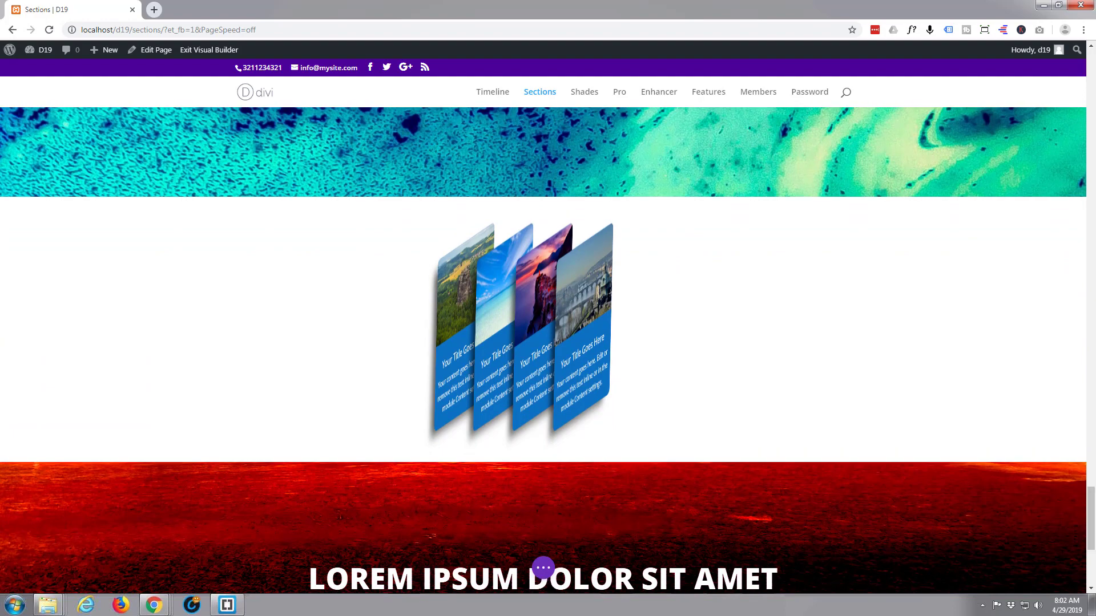
mouse_move(648, 360)
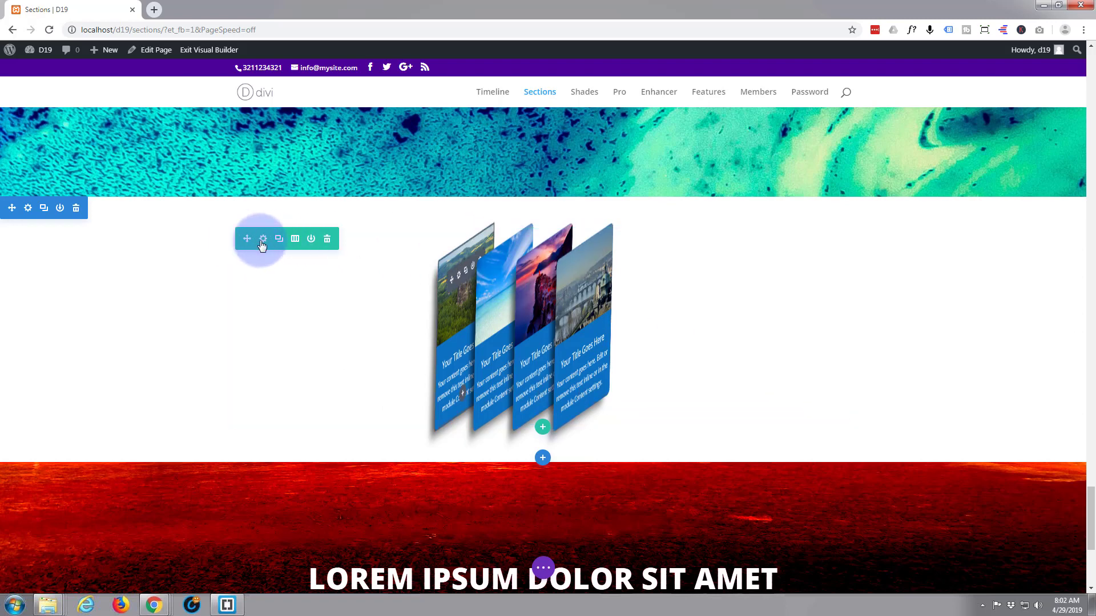
left_click(327, 240)
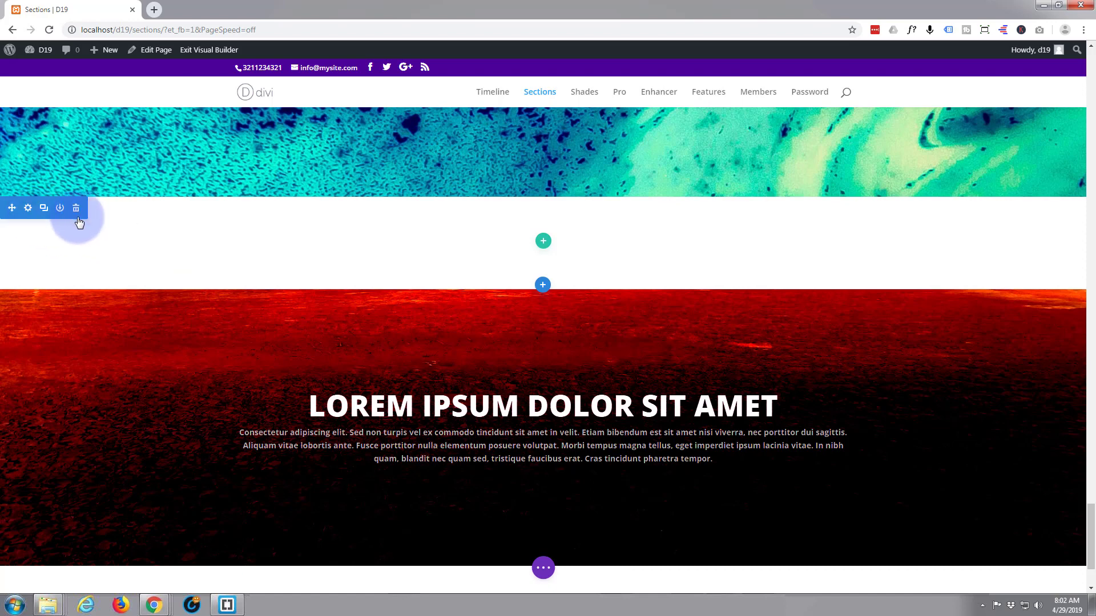
Insert a row of four equal columns in the emptied section and add a Blurb module to its first column.
left_click(543, 243)
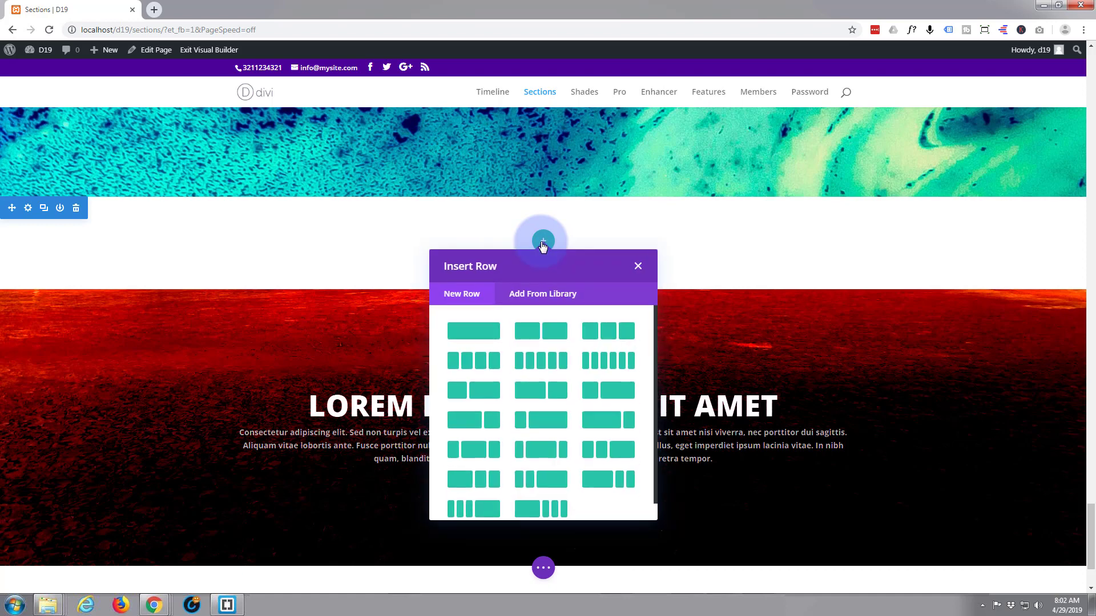
left_click(474, 361)
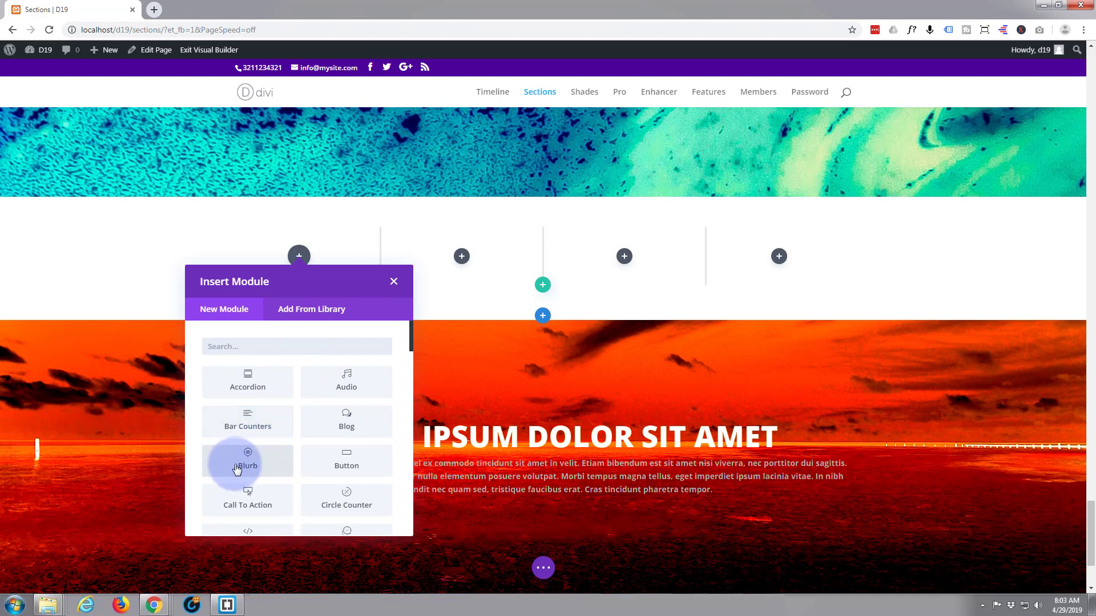
scroll(314, 463, "down", 4)
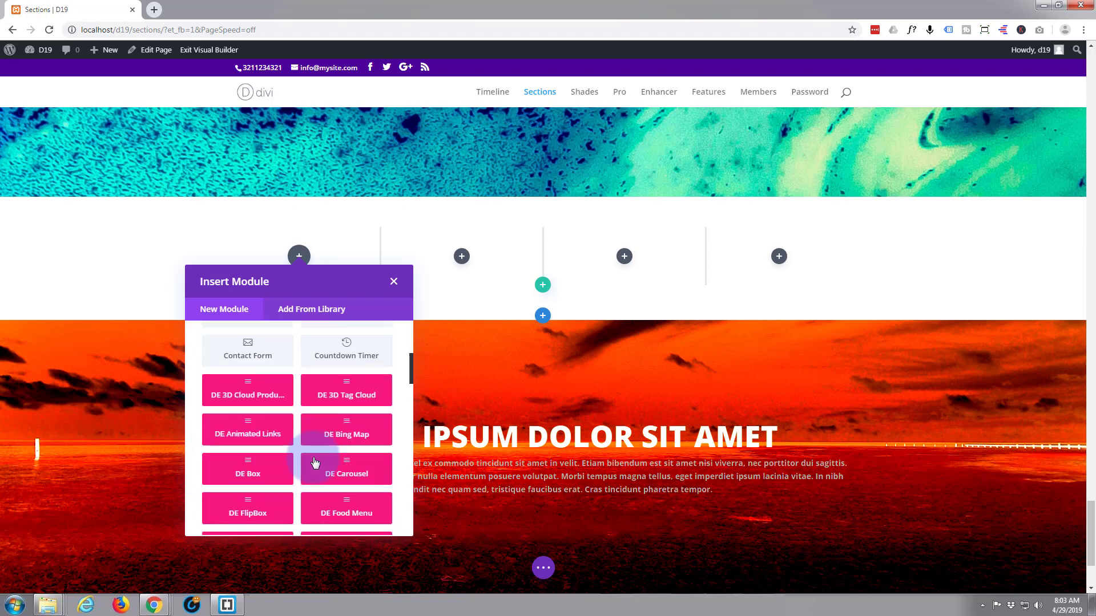
scroll(314, 462, "down", 6)
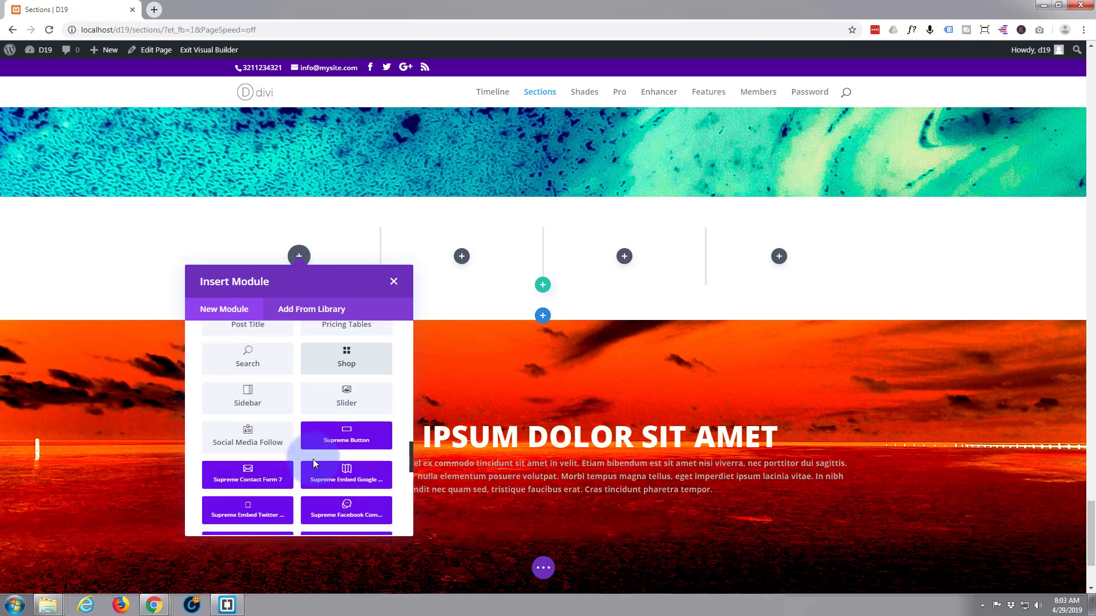
scroll(314, 462, "down", 6)
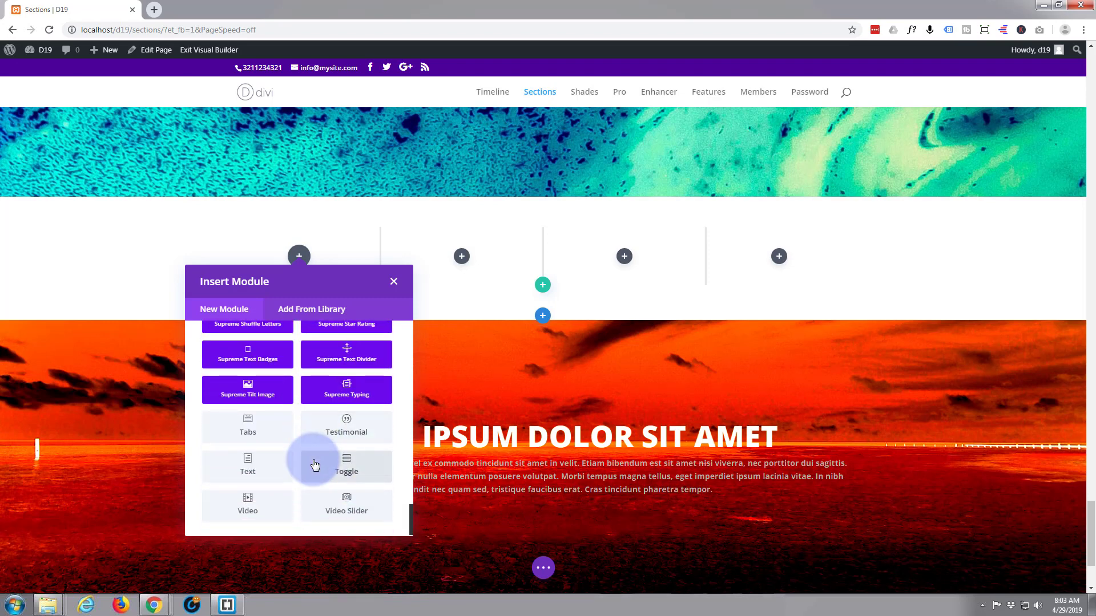
scroll(314, 465, "up", 7)
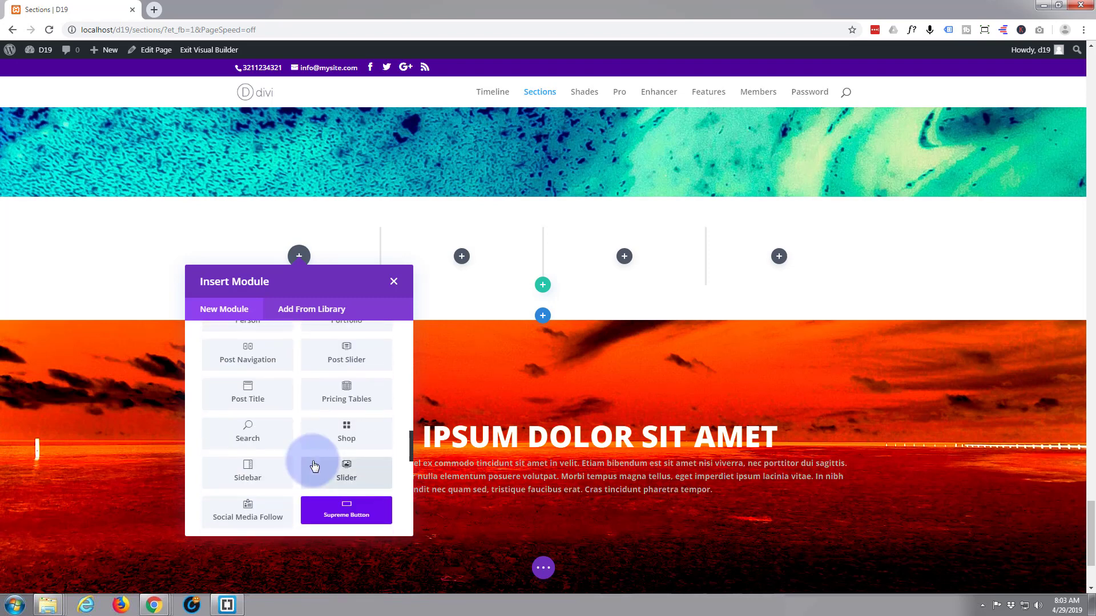
scroll(314, 467, "up", 8)
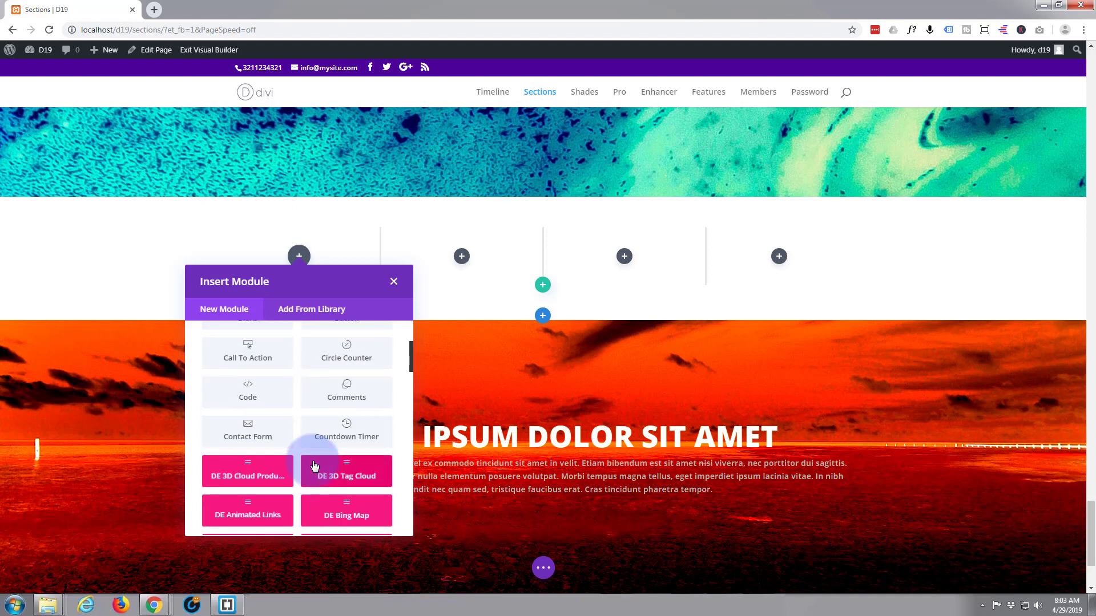
scroll(314, 466, "up", 3)
scroll(314, 466, "up", 1)
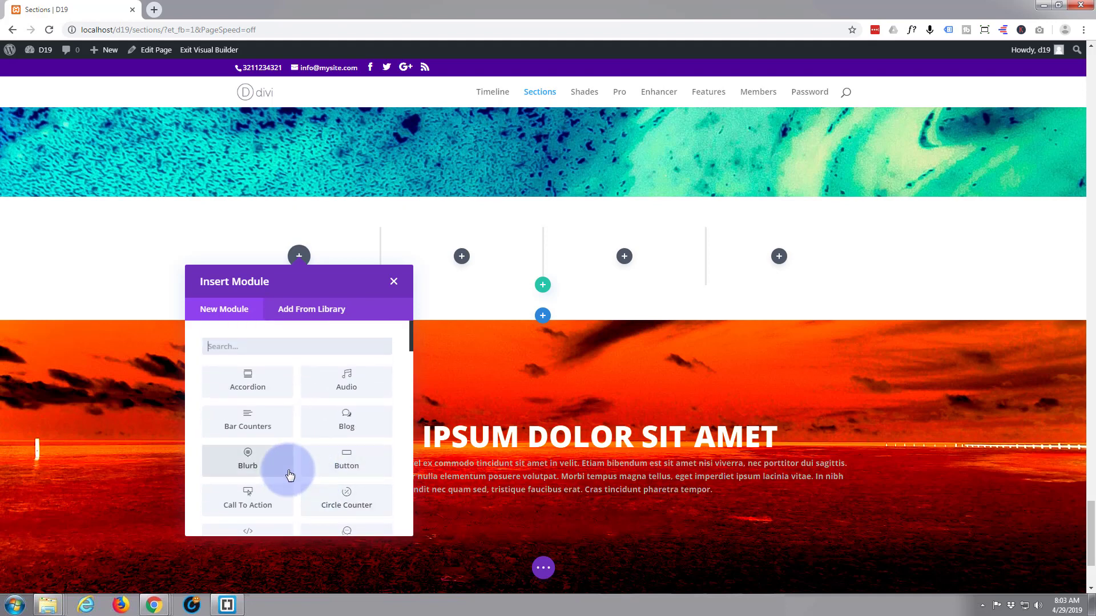
left_click(246, 458)
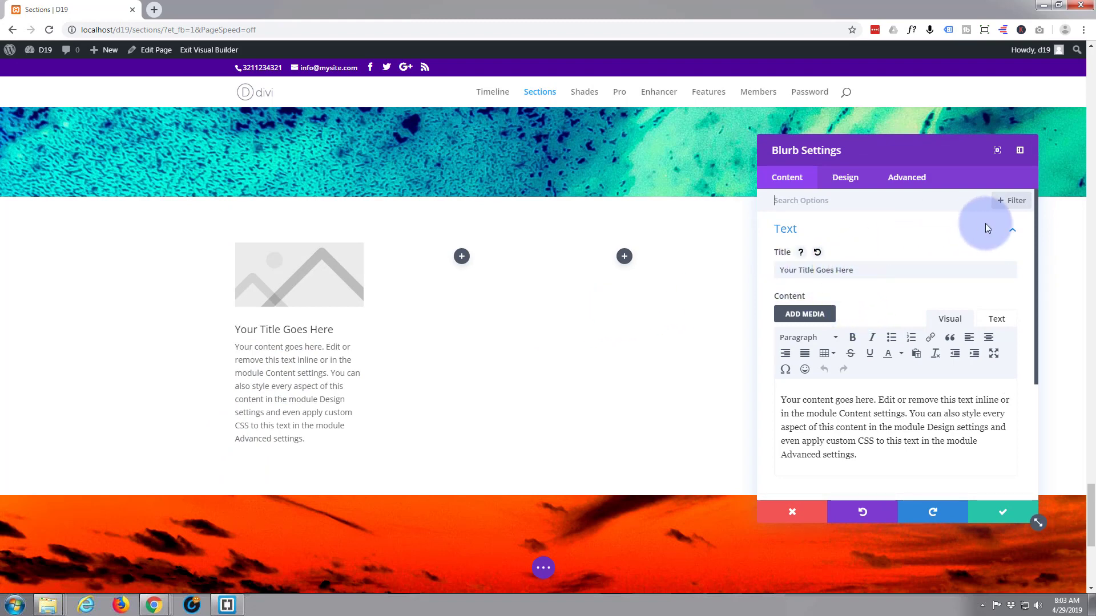
Set the blurb's image to falkenstein-1673868_640-min.jpg from the media library.
left_click(1011, 231)
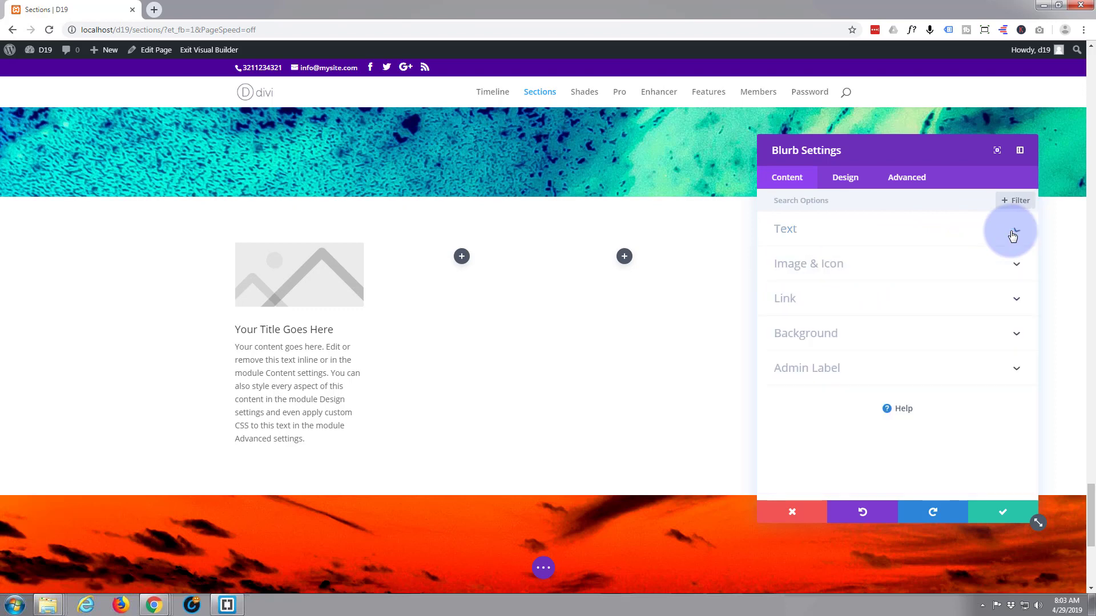
left_click(889, 274)
left_click(870, 340)
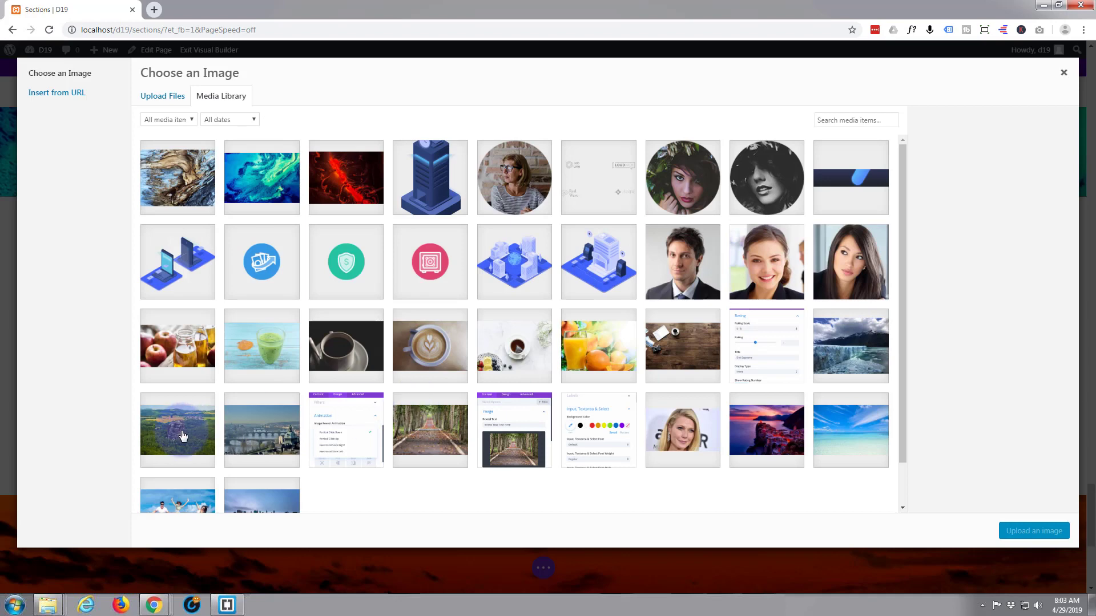
left_click(183, 437)
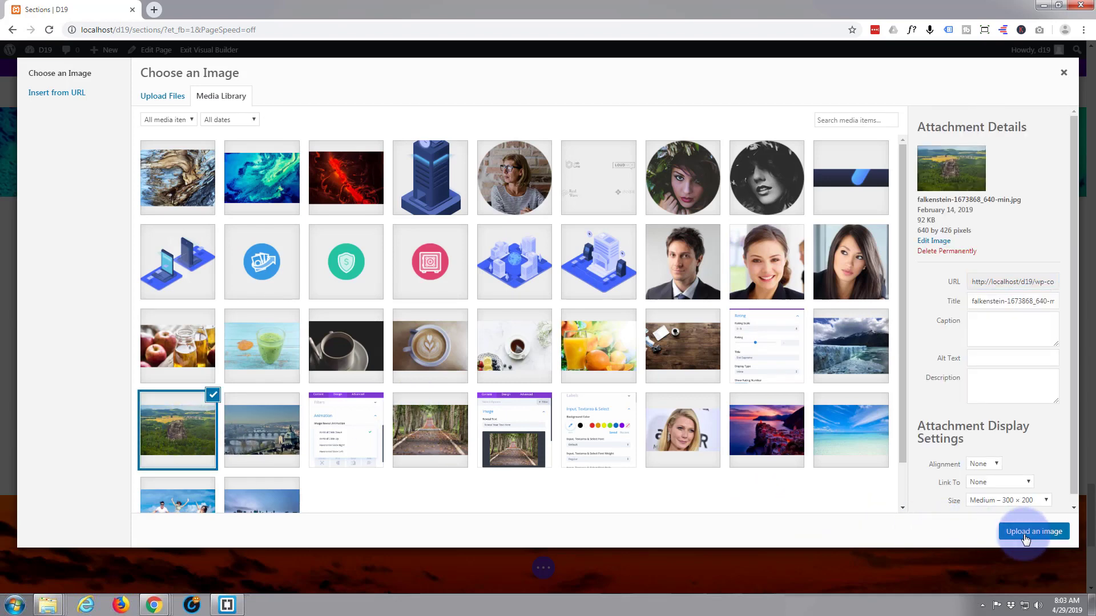
left_click(1026, 537)
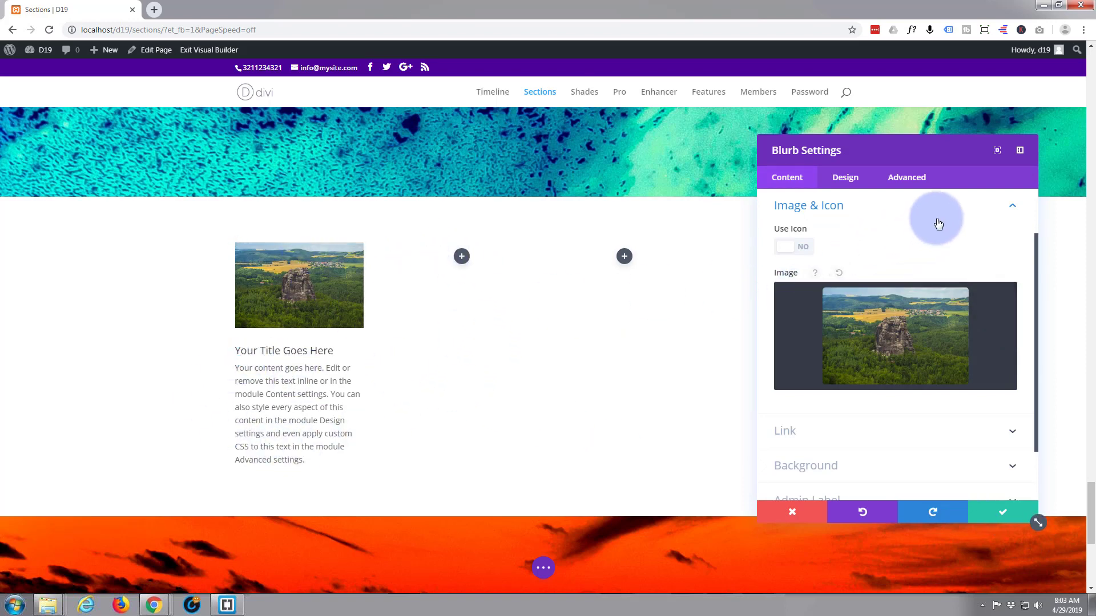
Set the blurb's text orientation to centered.
left_click(847, 179)
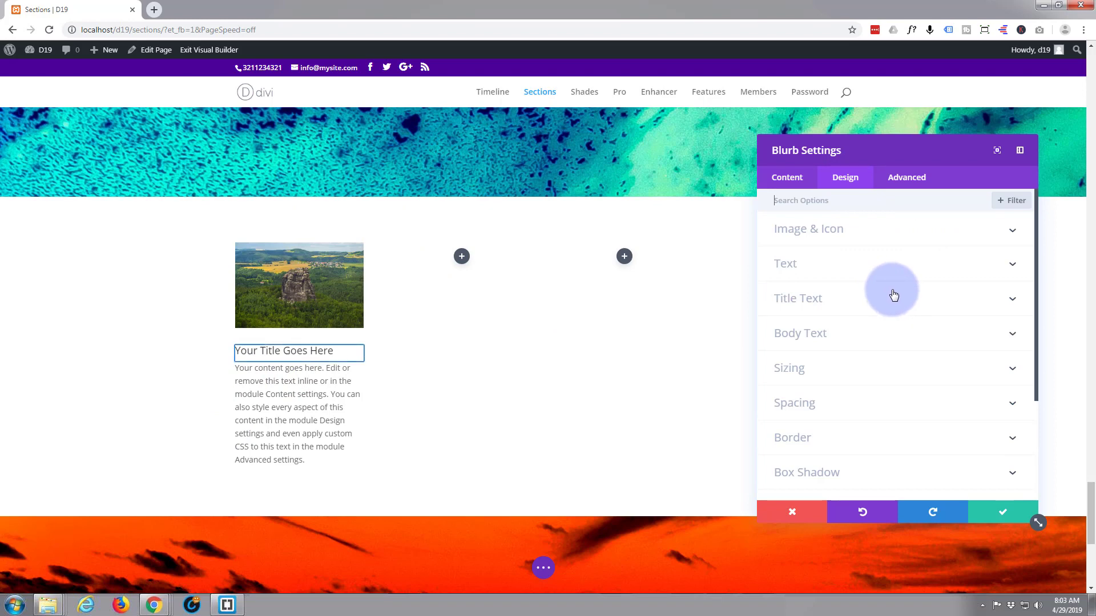
left_click(862, 268)
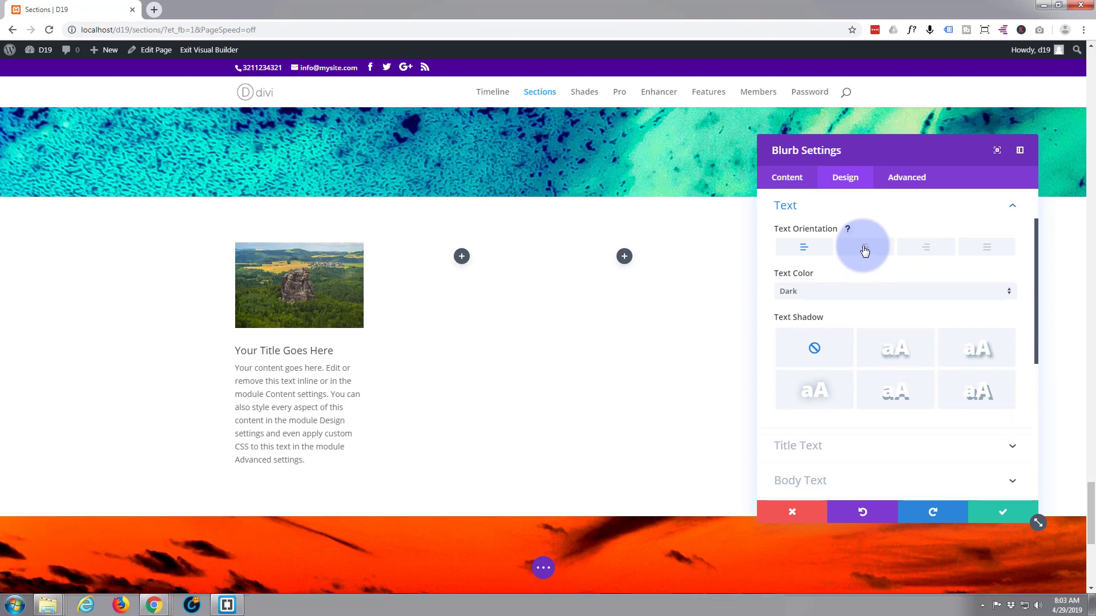
left_click(864, 250)
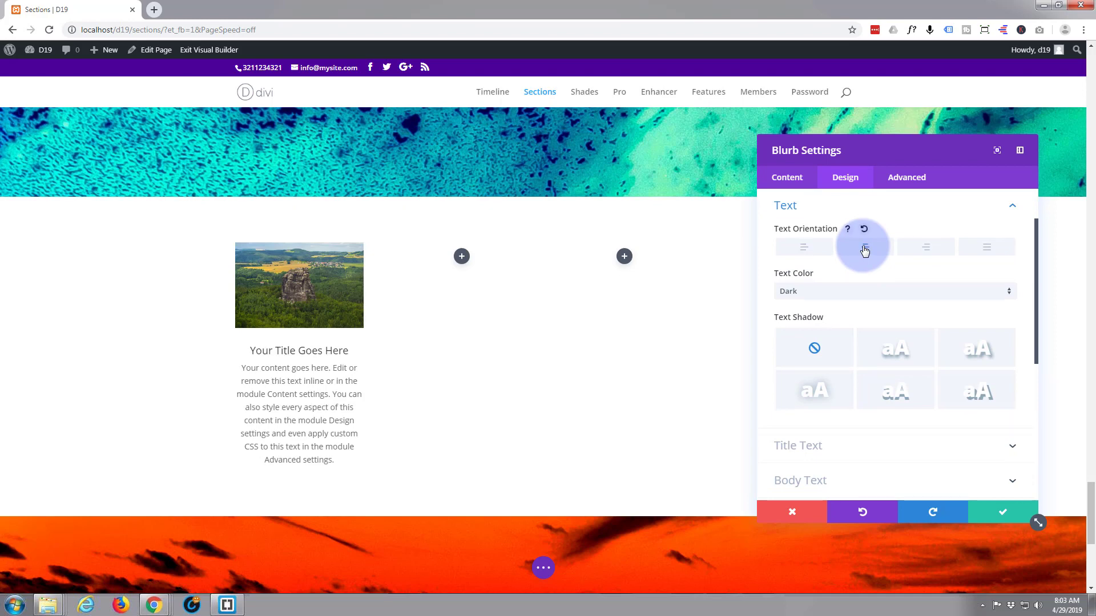
Give the blurb a blue background color, #0c71c3.
left_click(788, 178)
left_click(862, 342)
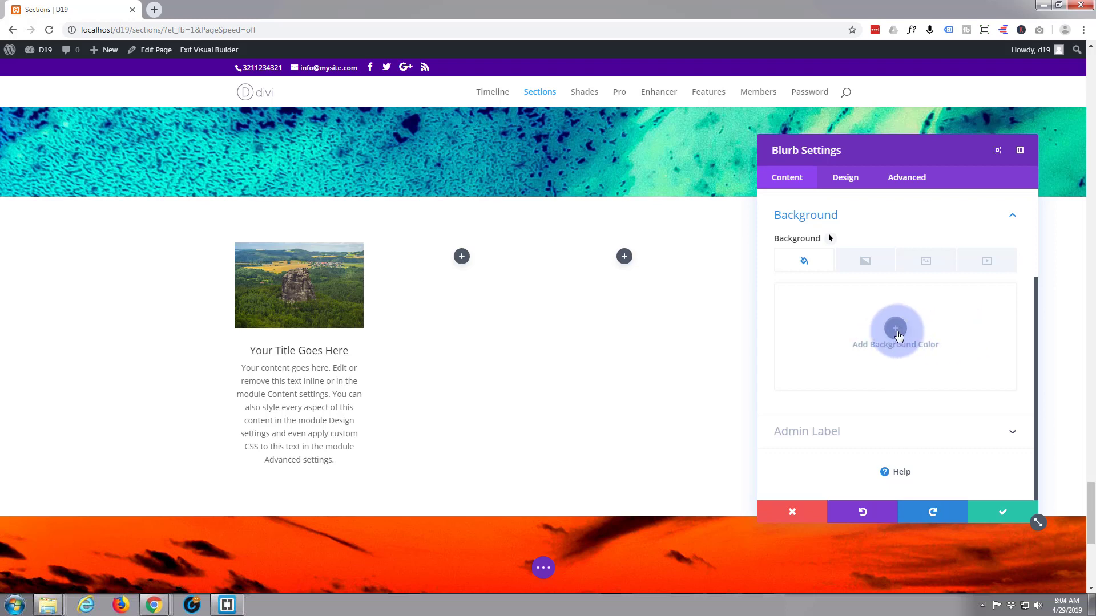
left_click(896, 332)
left_click(953, 393)
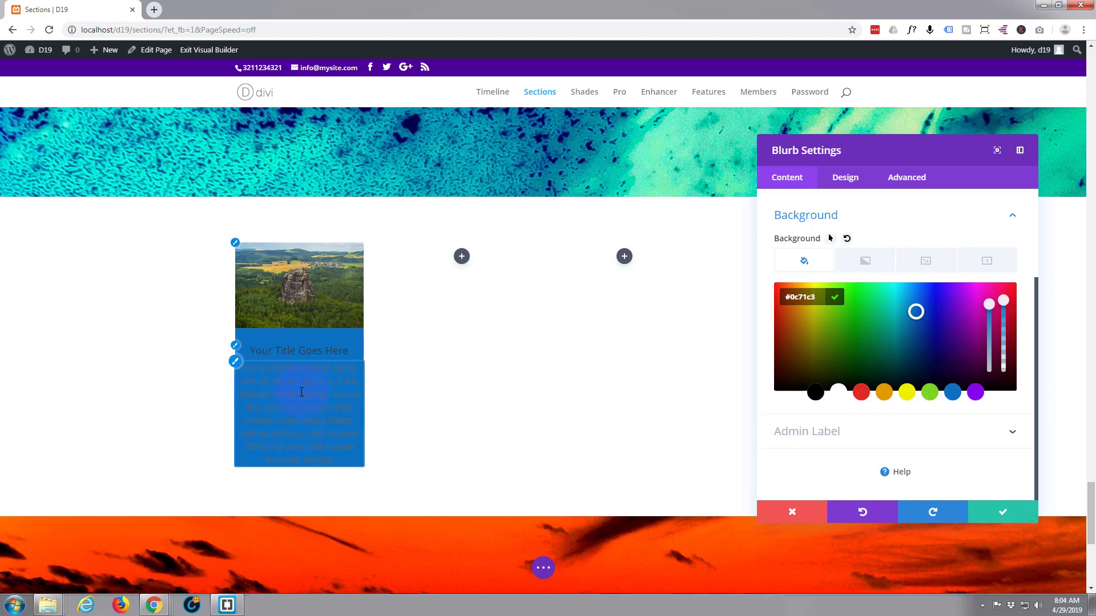
Set the blurb's text color to Light.
left_click(856, 183)
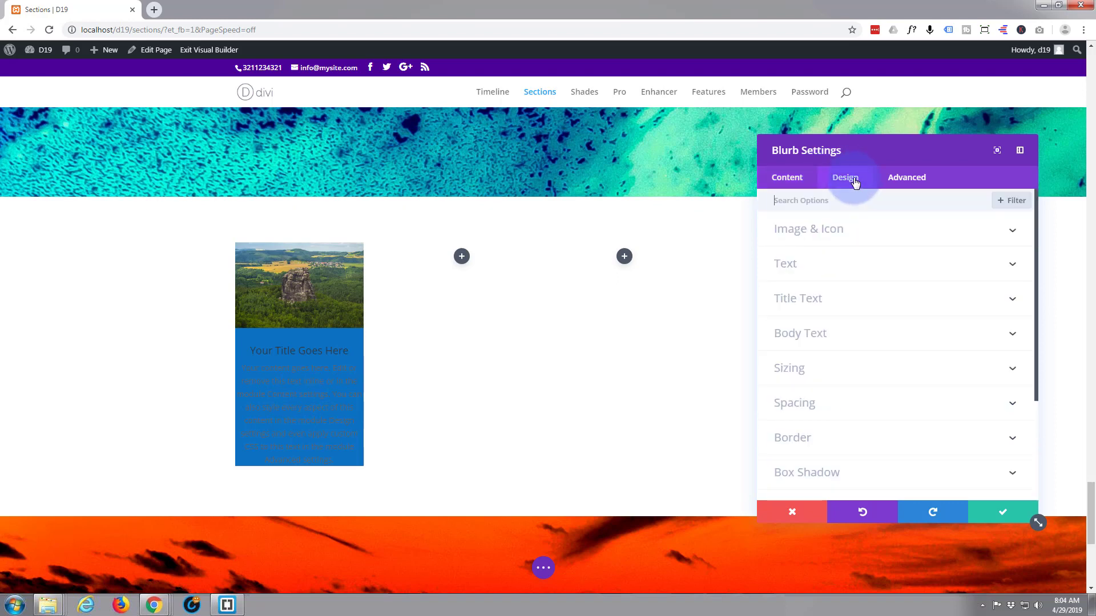
left_click(890, 273)
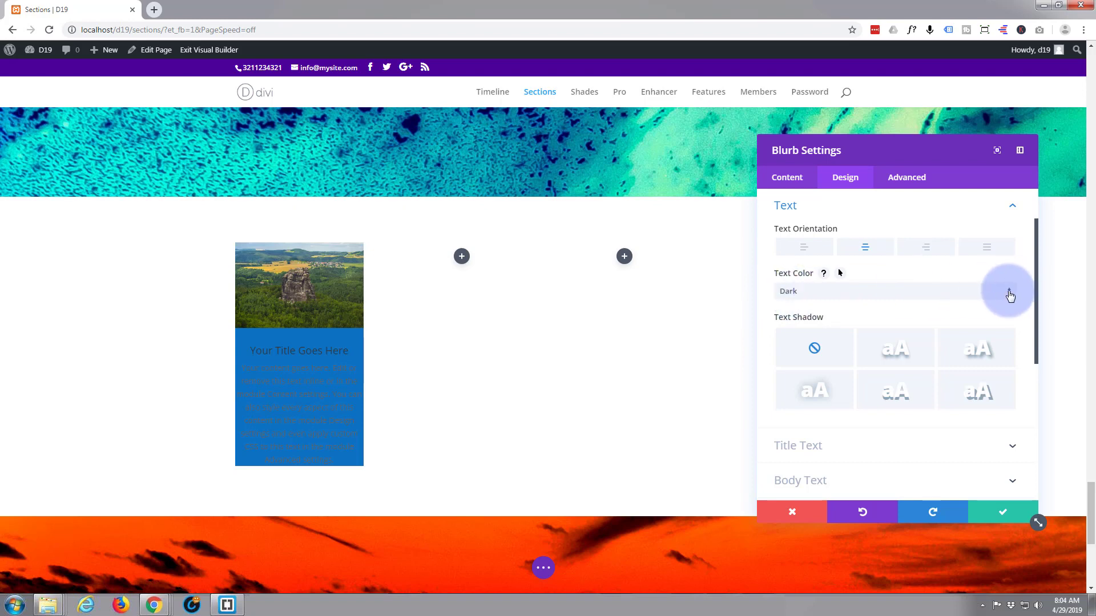
left_click(1010, 295)
left_click(917, 308)
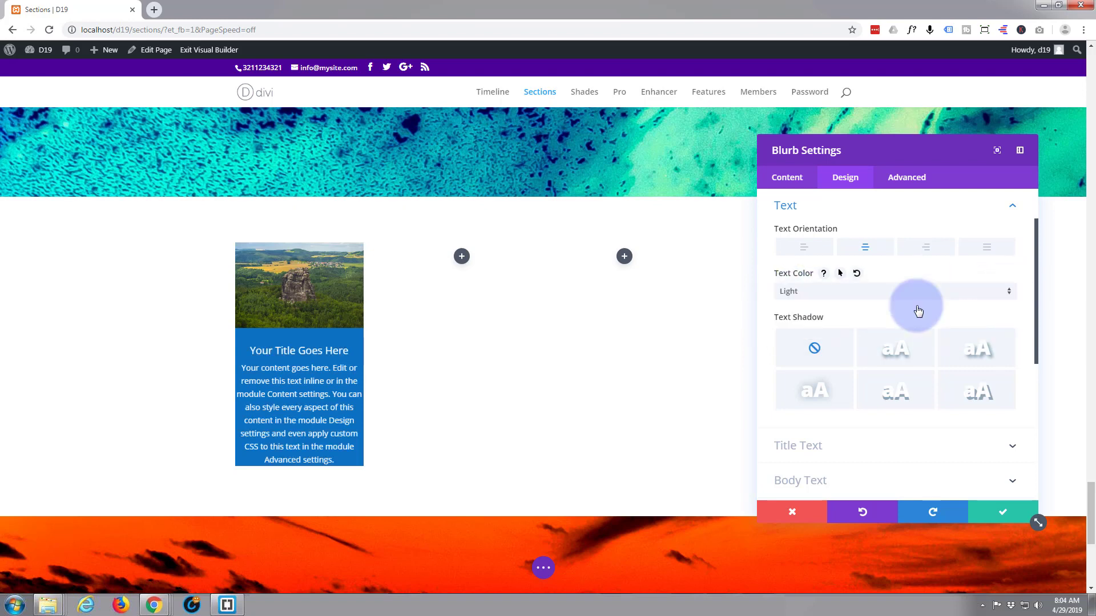
Open the blurb's Title Text design settings.
scroll(915, 310, "down", 2)
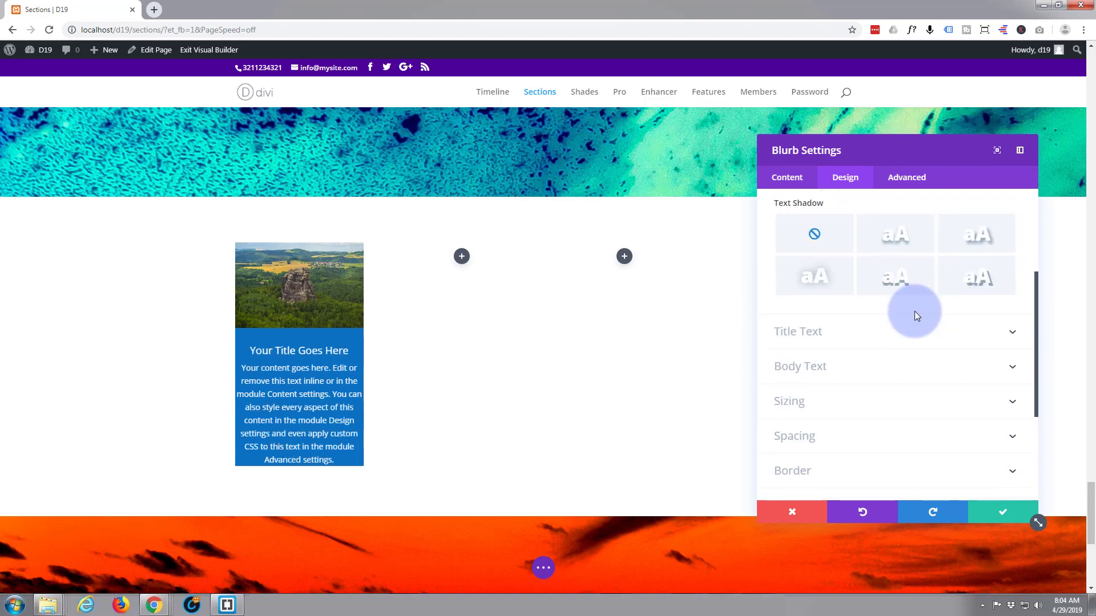
scroll(916, 313, "up", 2)
scroll(927, 384, "down", 2)
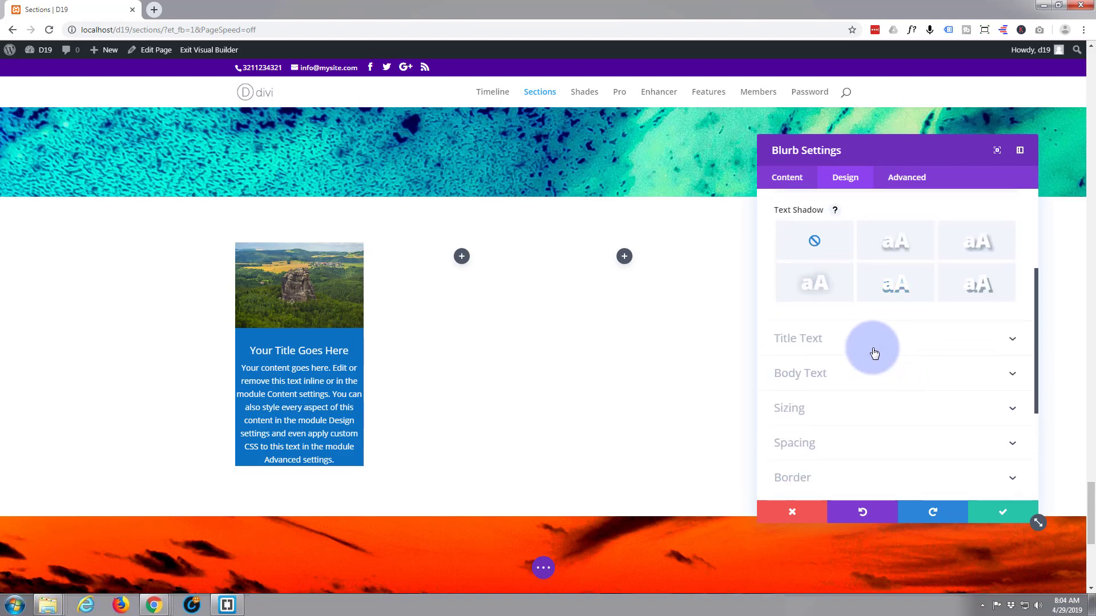
left_click(906, 342)
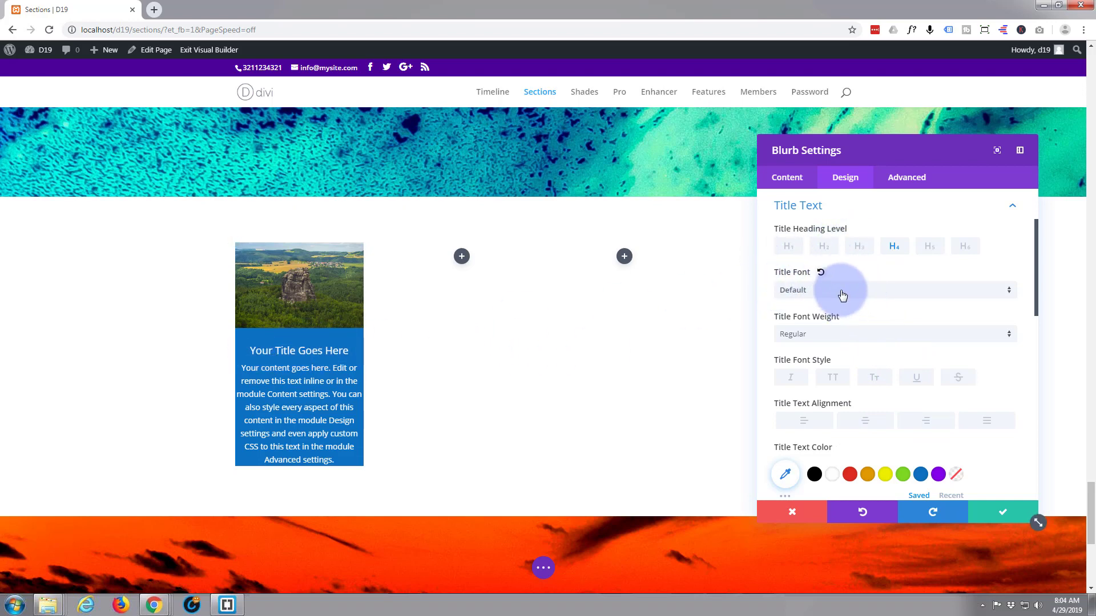
scroll(847, 286, "down", 1)
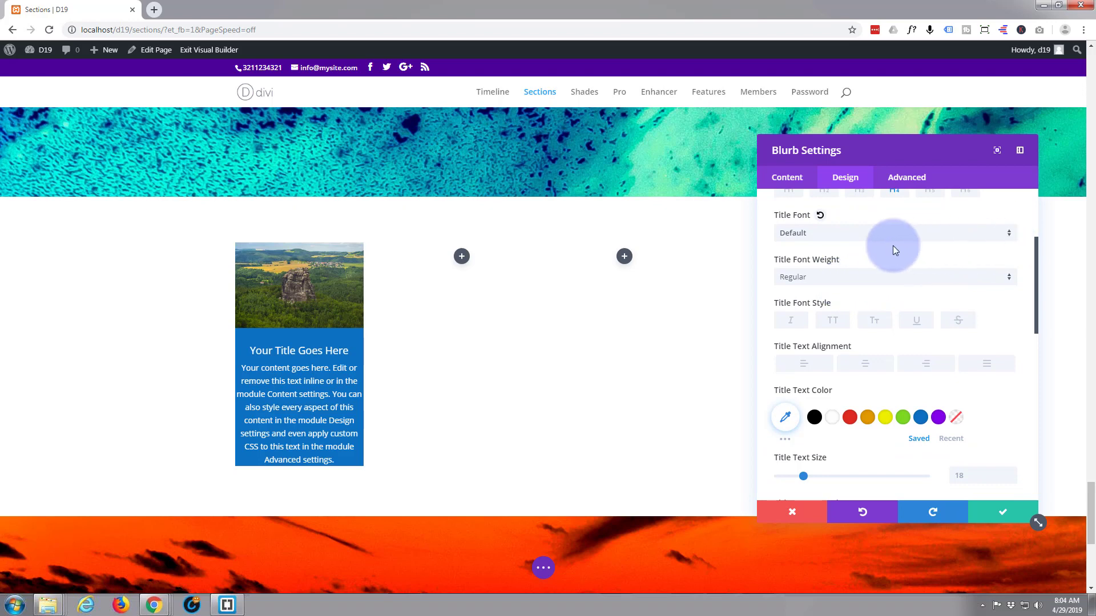
left_click(832, 234)
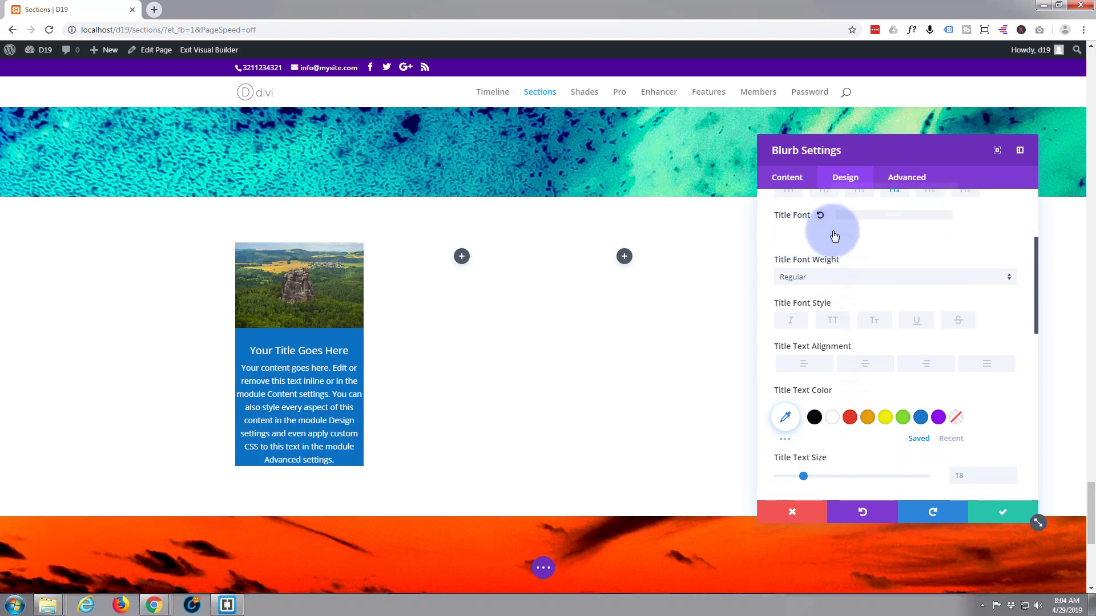
scroll(860, 298, "down", 5)
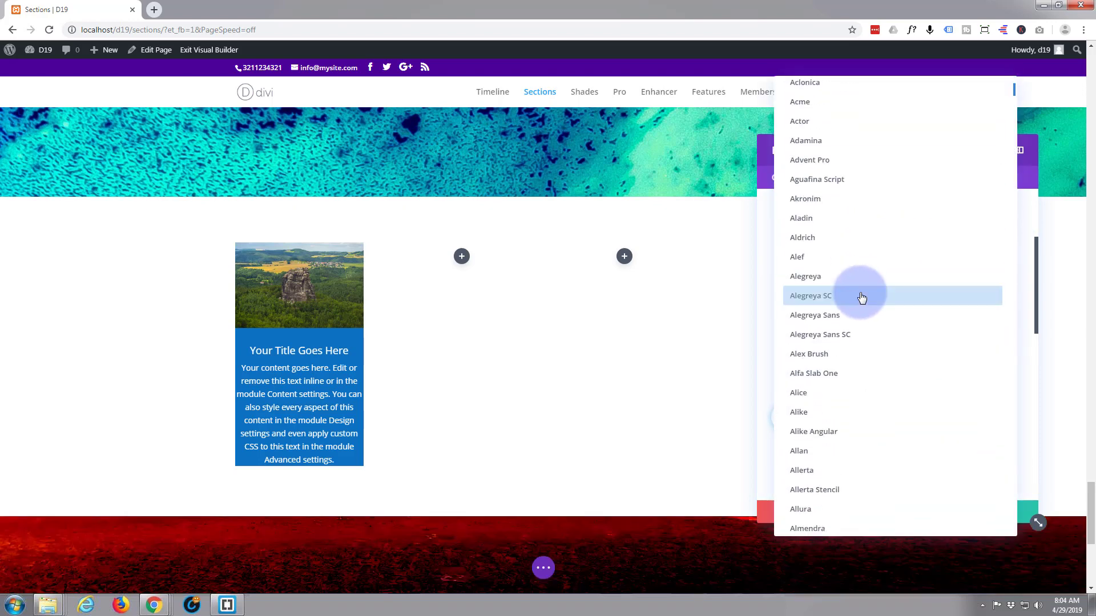
scroll(862, 298, "down", 2)
scroll(861, 298, "up", 5)
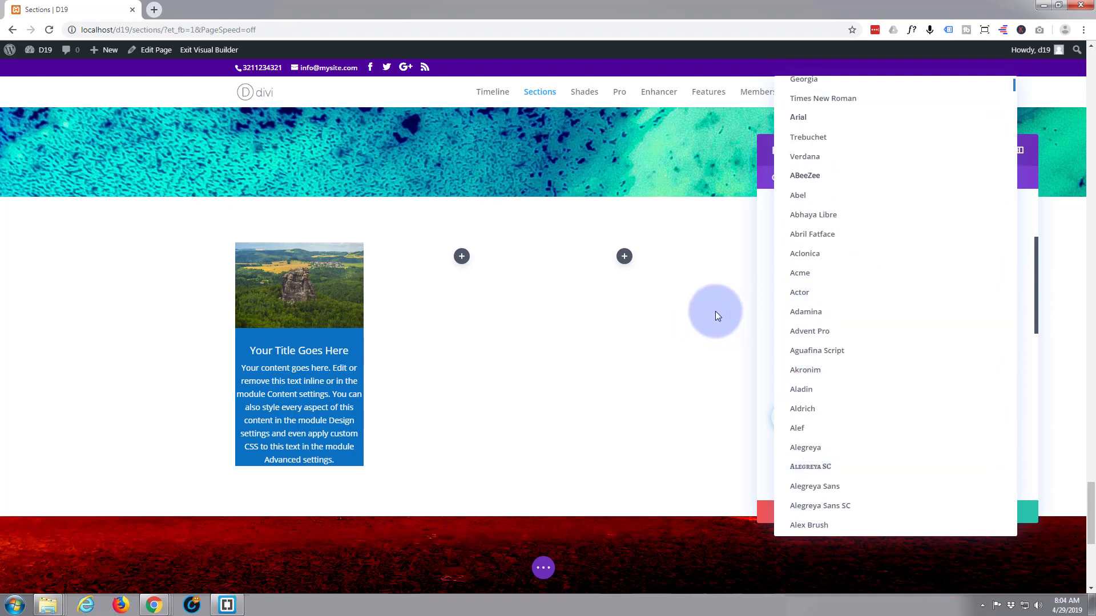
left_click(736, 307)
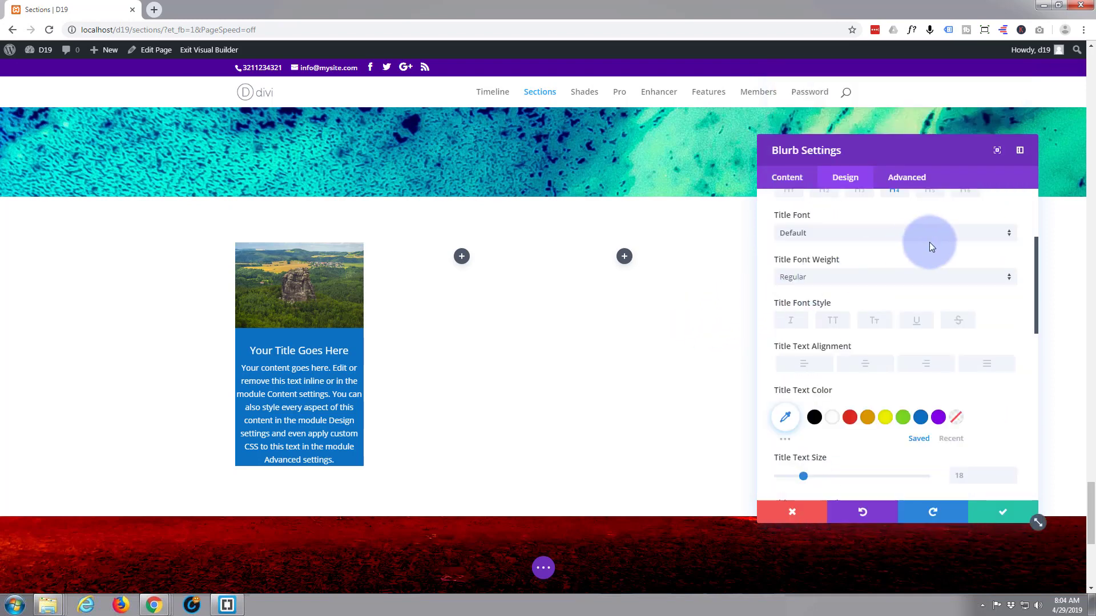
Set the blurb's title font weight to Semi Bold.
left_click(1008, 281)
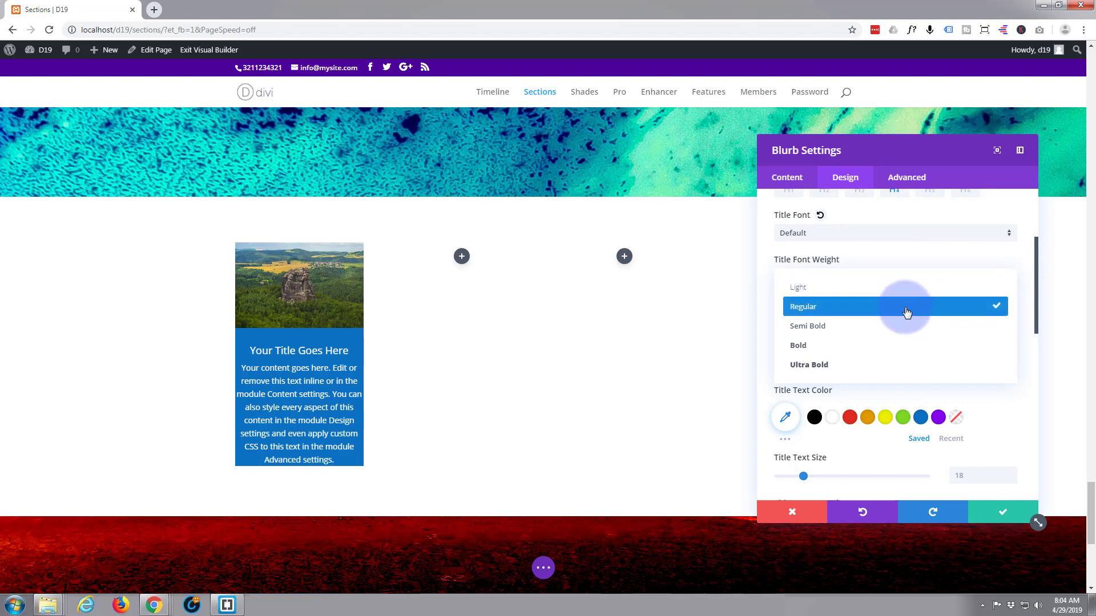
left_click(876, 333)
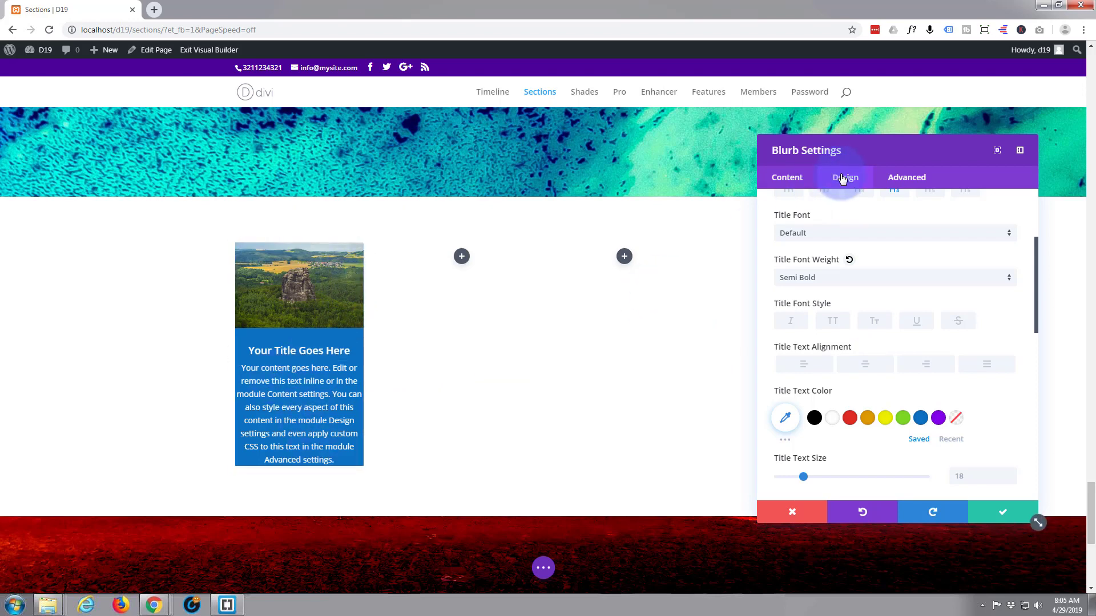
Give the blurb a custom top padding of 20 px and link the bottom padding to the same value.
scroll(854, 276, "down", 6)
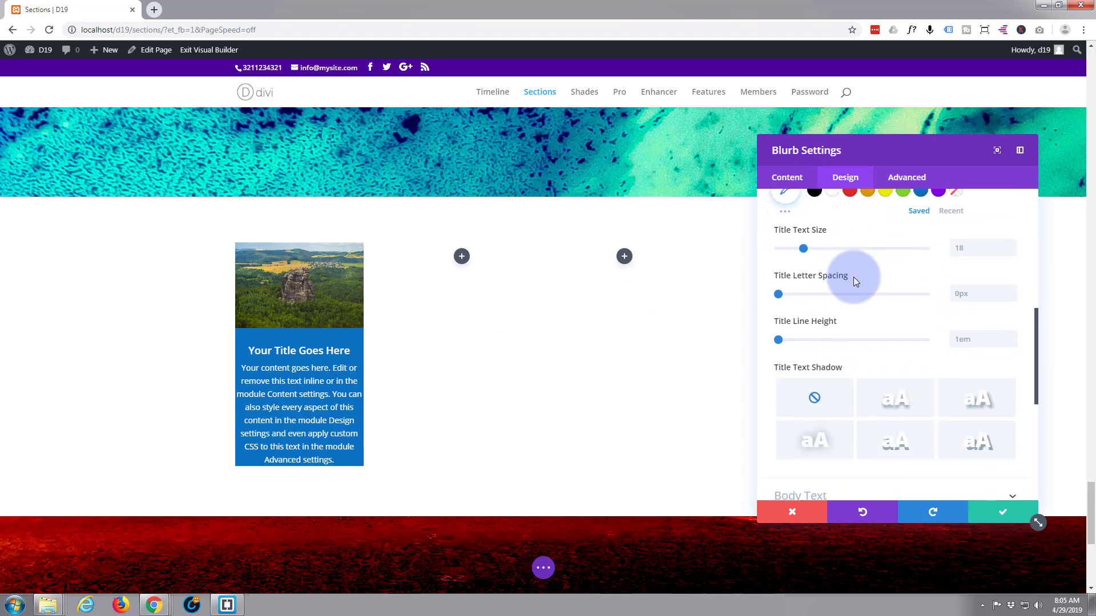
scroll(854, 281, "down", 3)
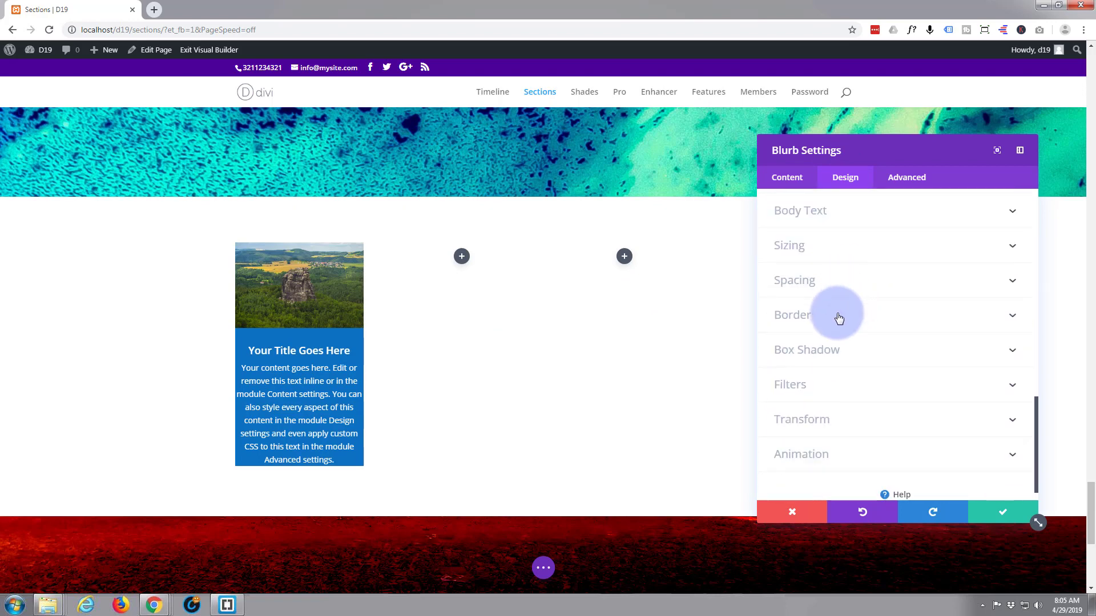
left_click(856, 286)
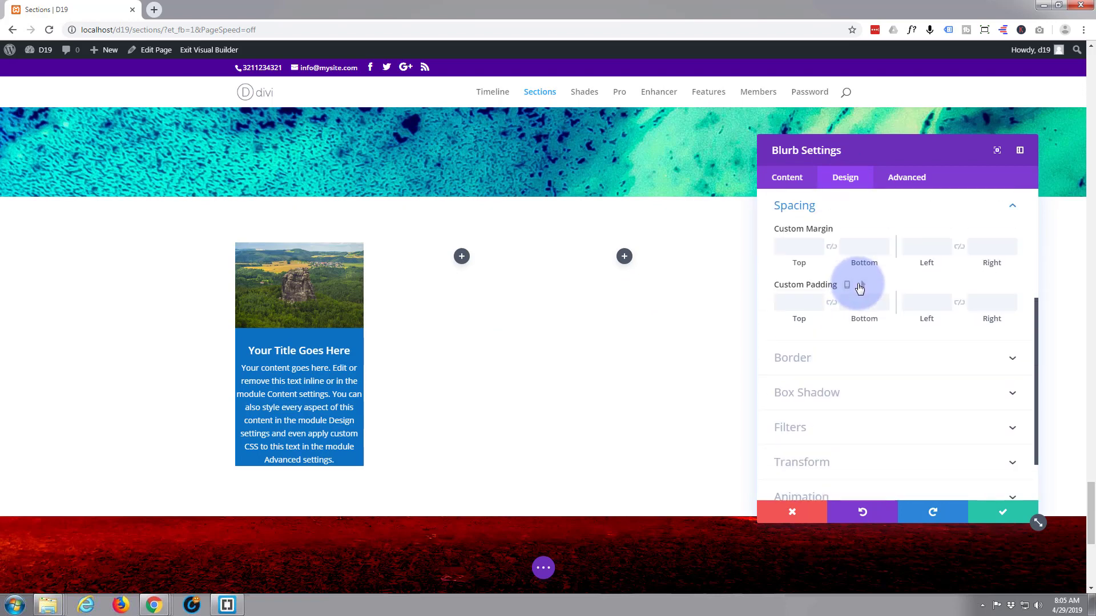
left_click(798, 300)
type("20")
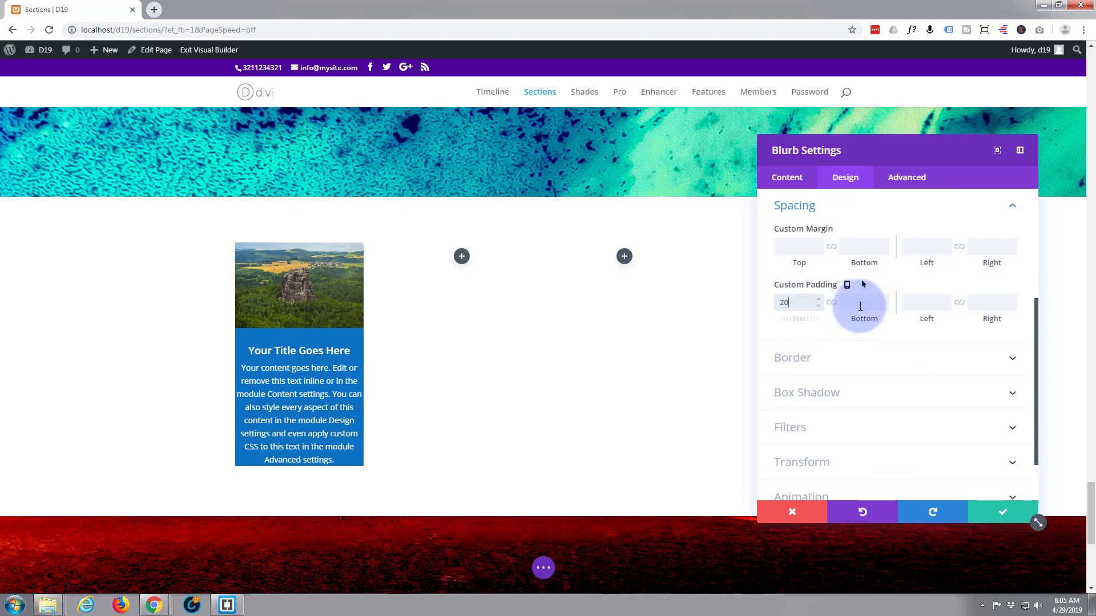
left_click(832, 303)
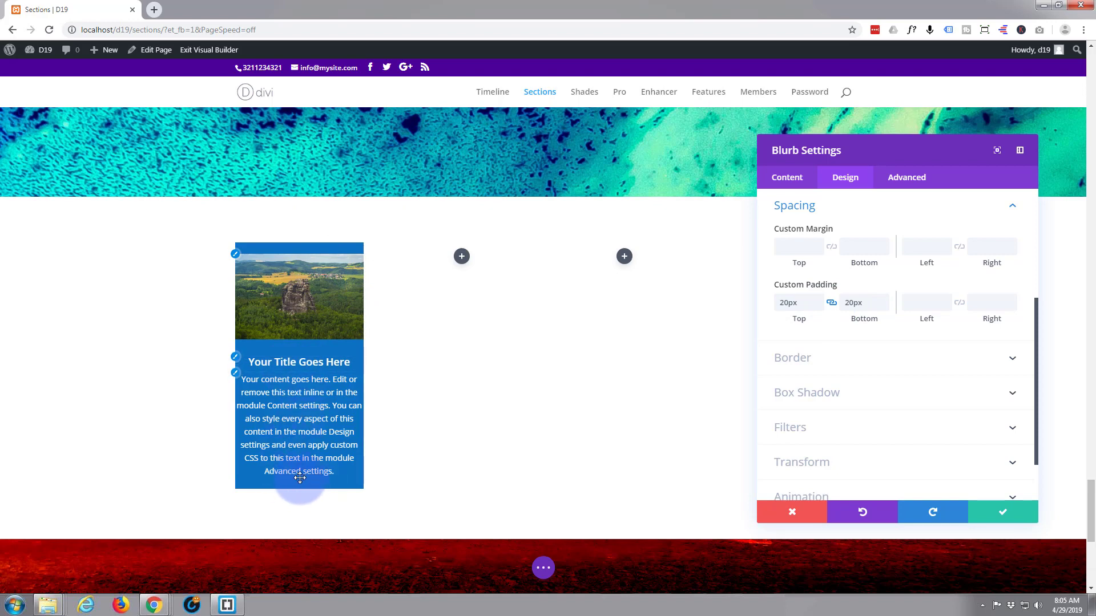
Clear the blurb's linked custom top and bottom padding.
left_click_drag(803, 305, 751, 311)
key("BackSpace")
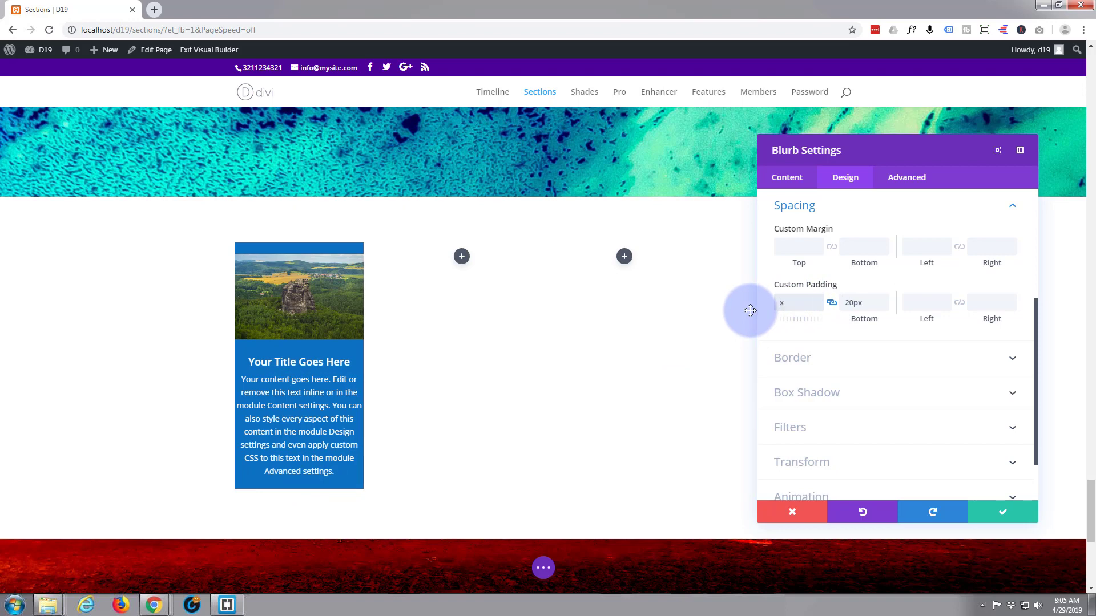
key("Delete")
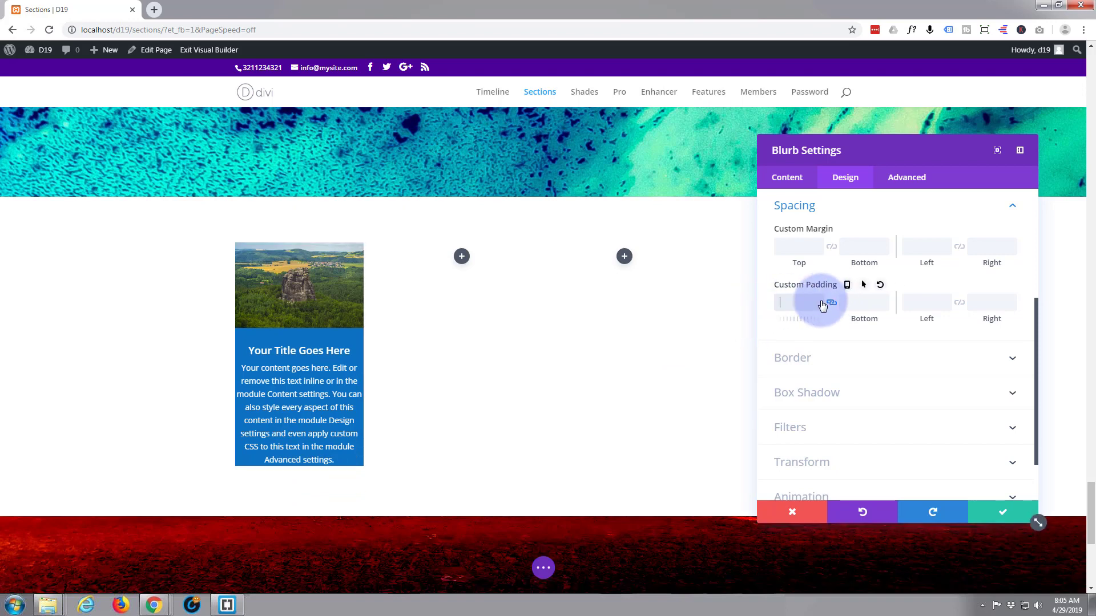
Add the custom CSS padding-bottom:20px; to the Blurb Content element and raise its value to 30px.
left_click(911, 178)
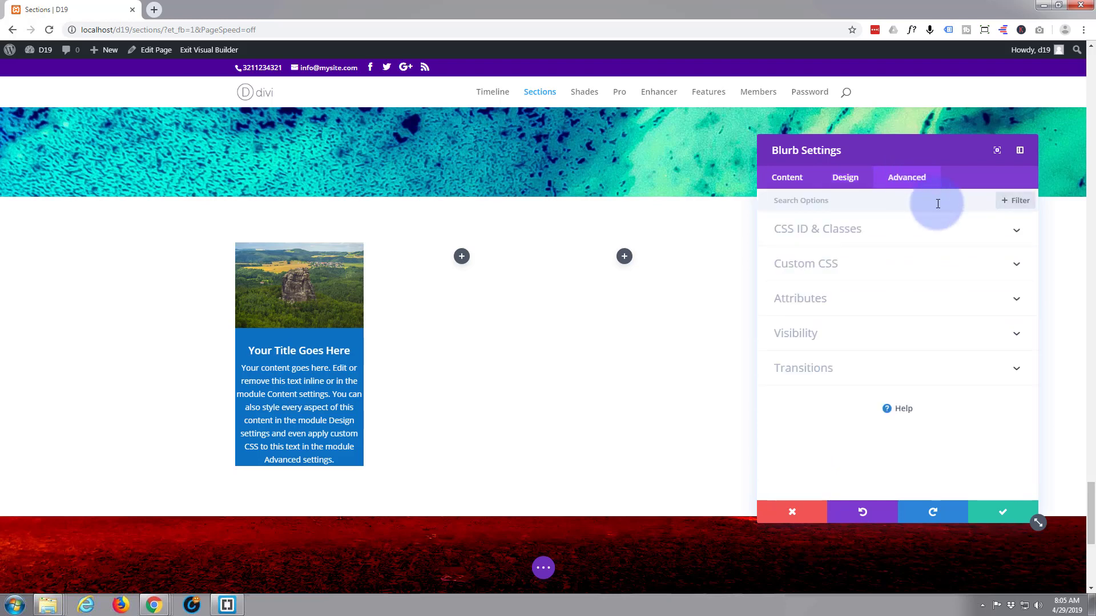
left_click(883, 267)
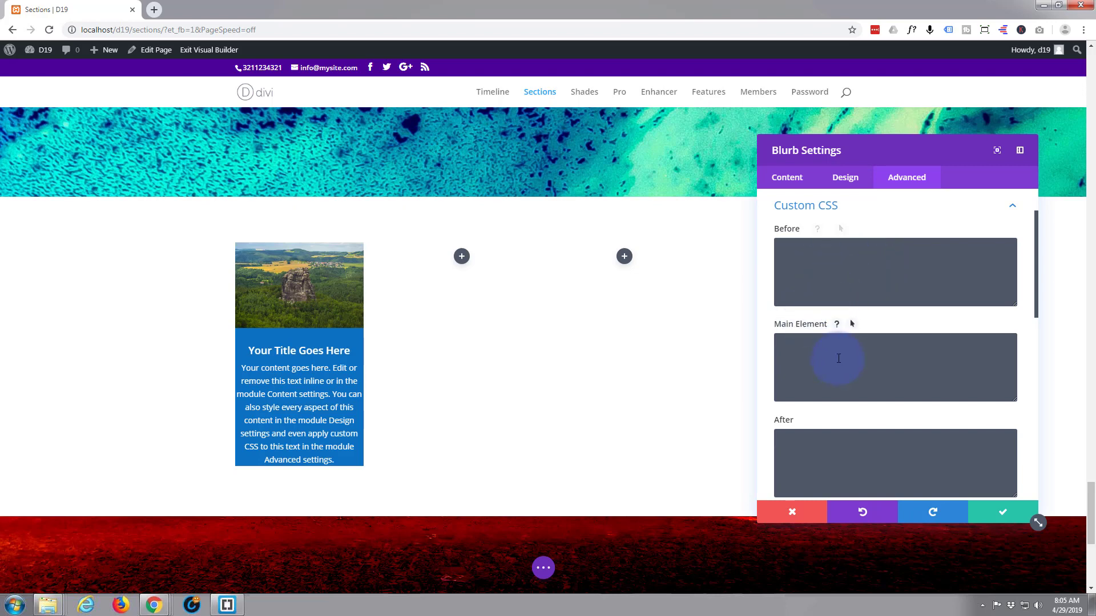
scroll(838, 358, "down", 1)
scroll(839, 358, "down", 2)
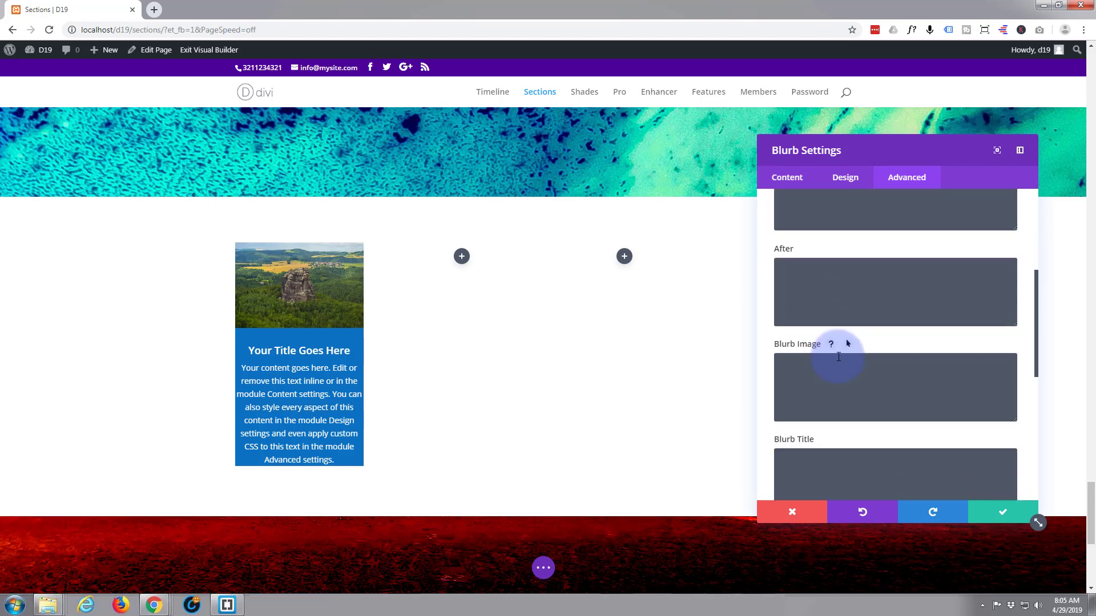
scroll(838, 358, "down", 1)
scroll(838, 357, "down", 1)
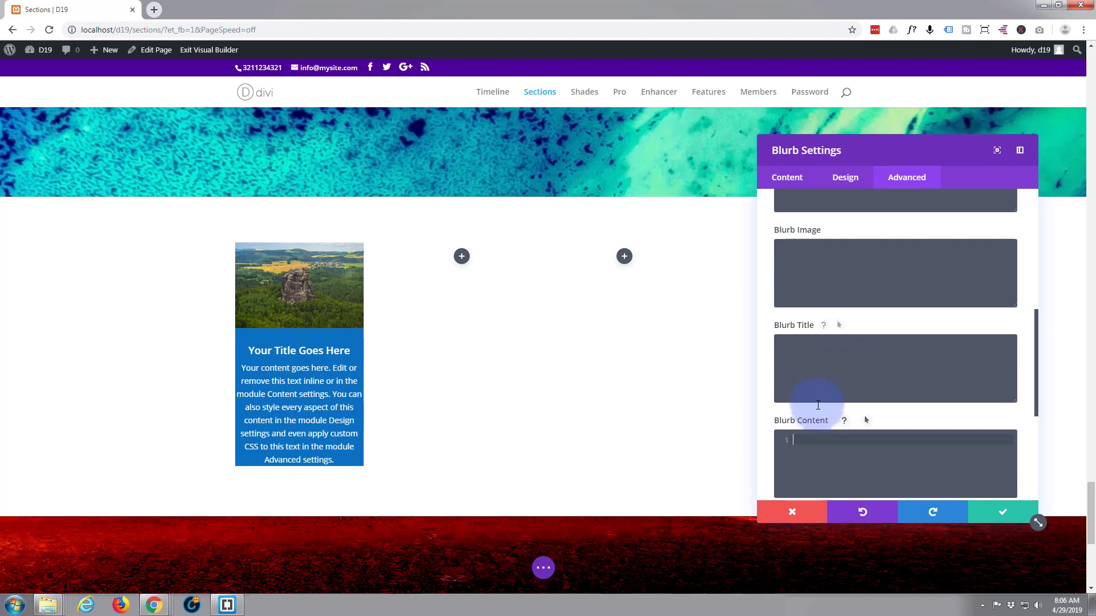
left_click(806, 440)
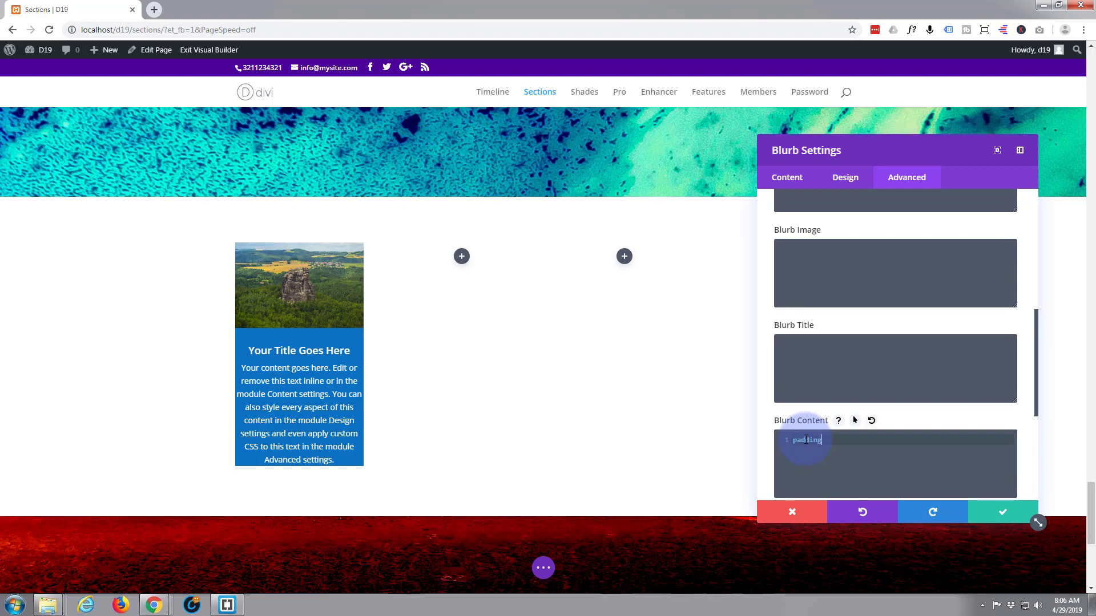
type("padding-bottom:20px")
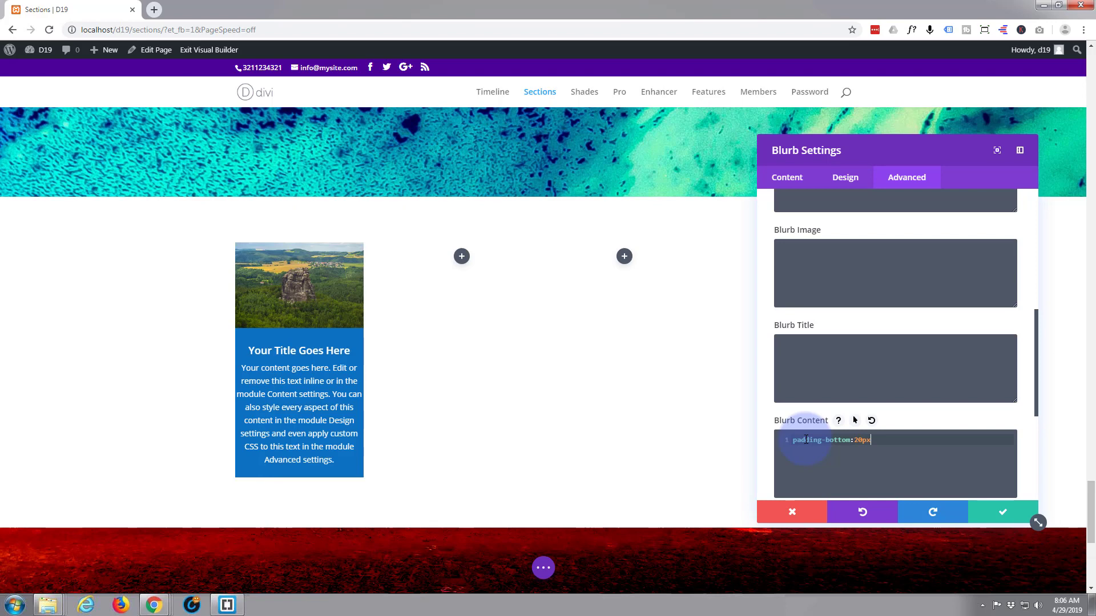
type(";")
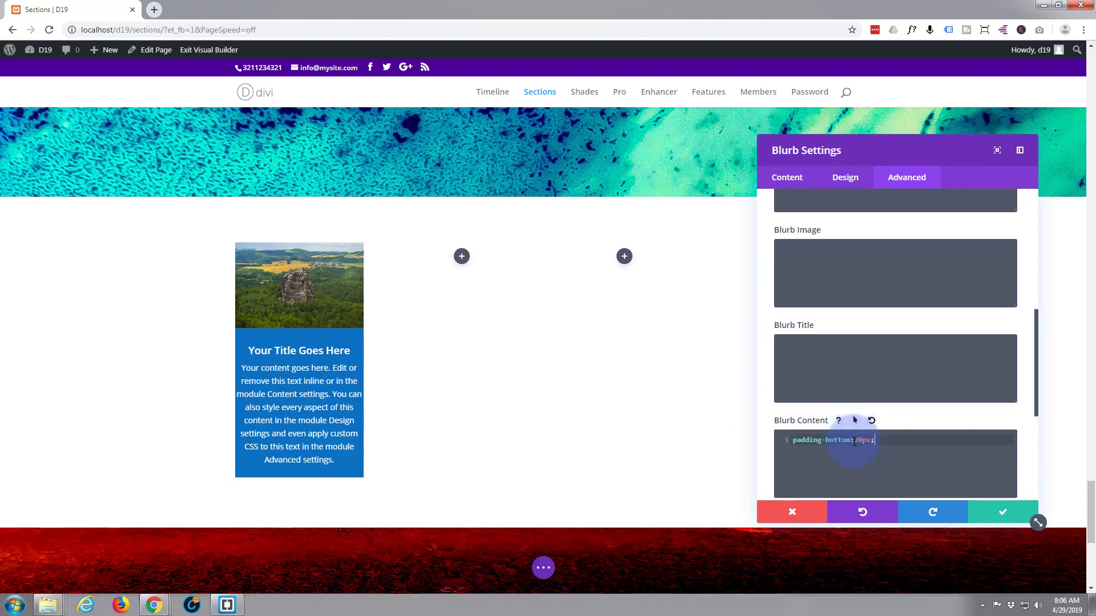
left_click_drag(854, 442, 858, 441)
type("3")
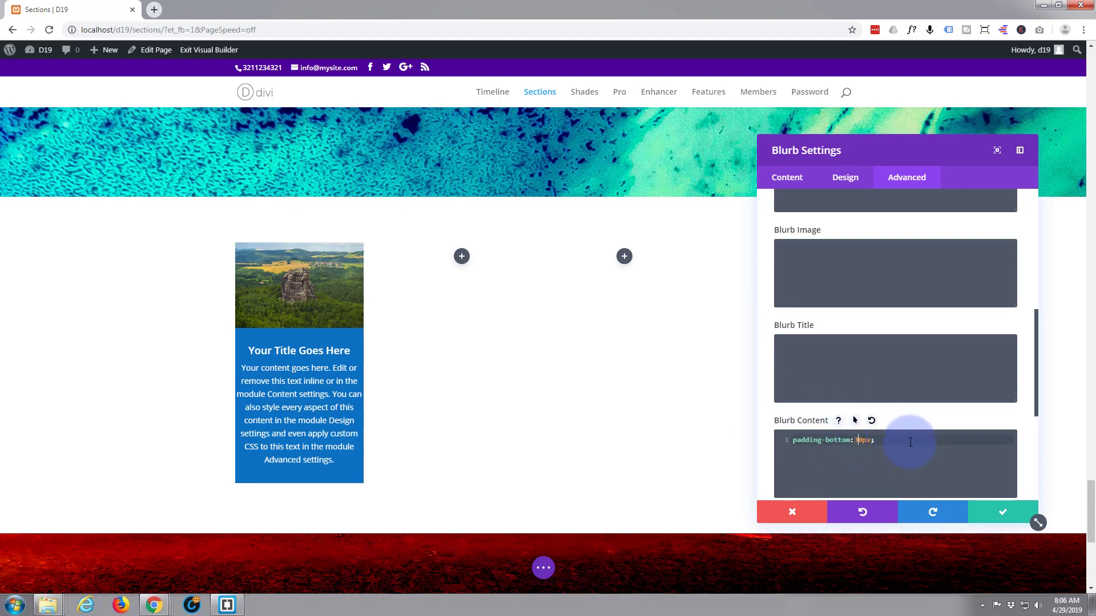
Round all four corners of the blurb's border with a linked radius of 20px.
left_click(849, 179)
scroll(851, 273, "down", 2)
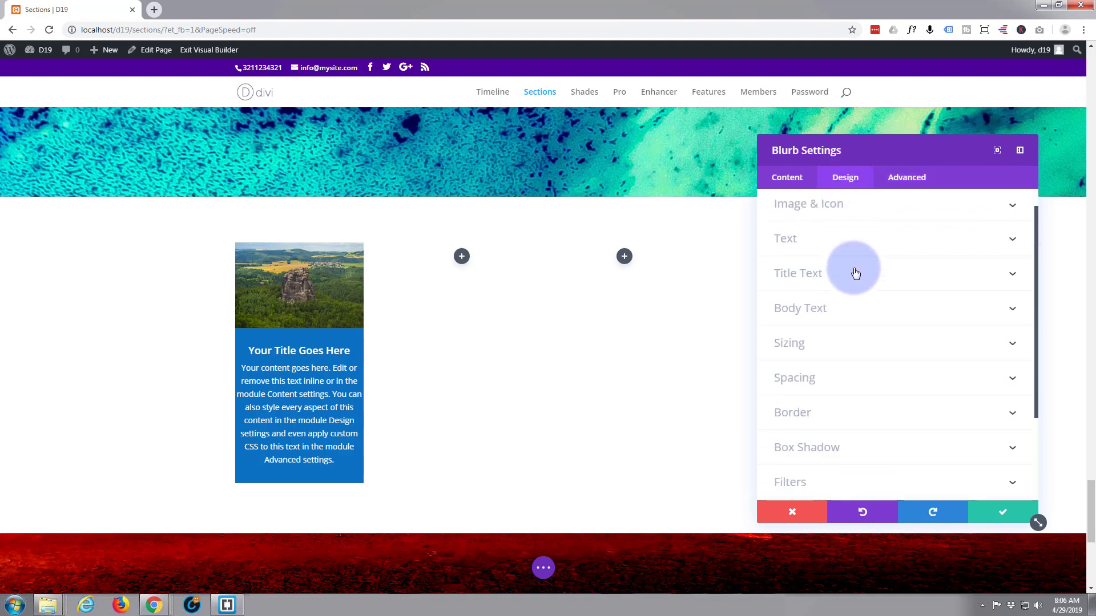
left_click(846, 379)
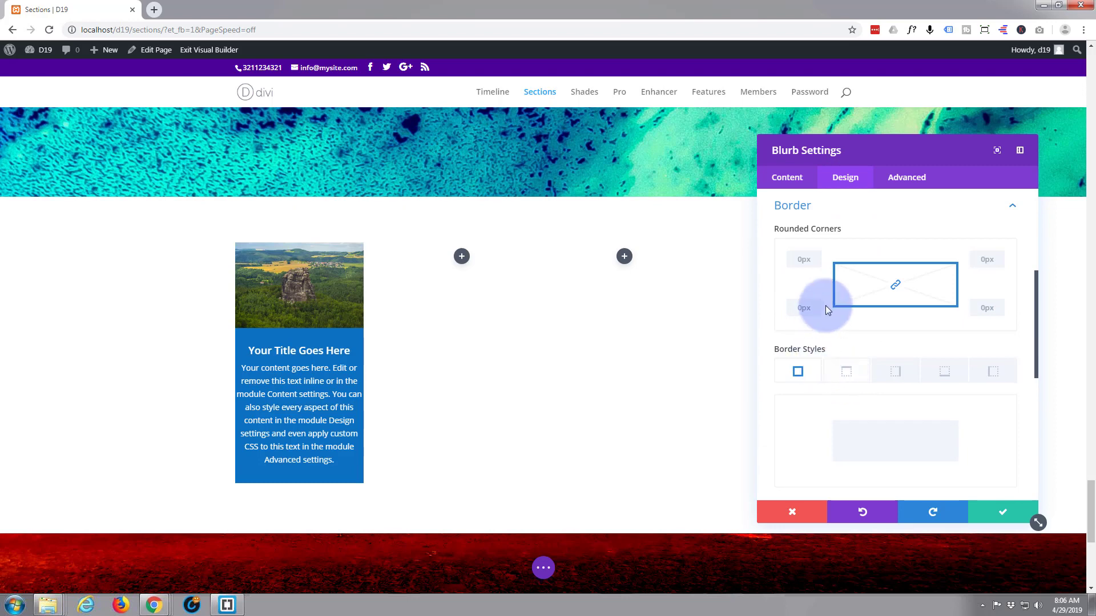
left_click(799, 259)
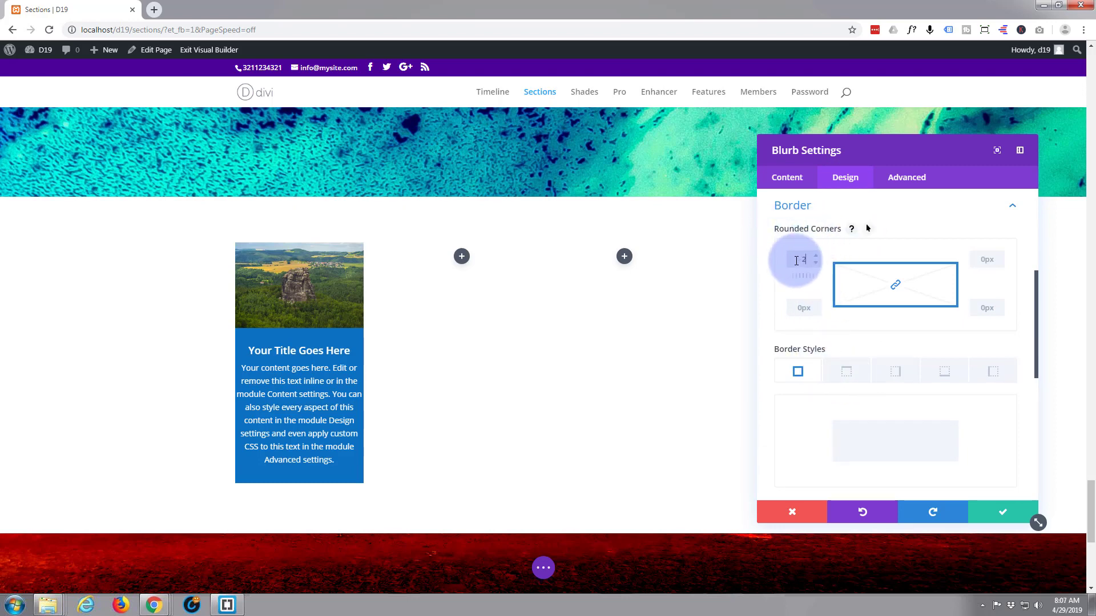
key("Return")
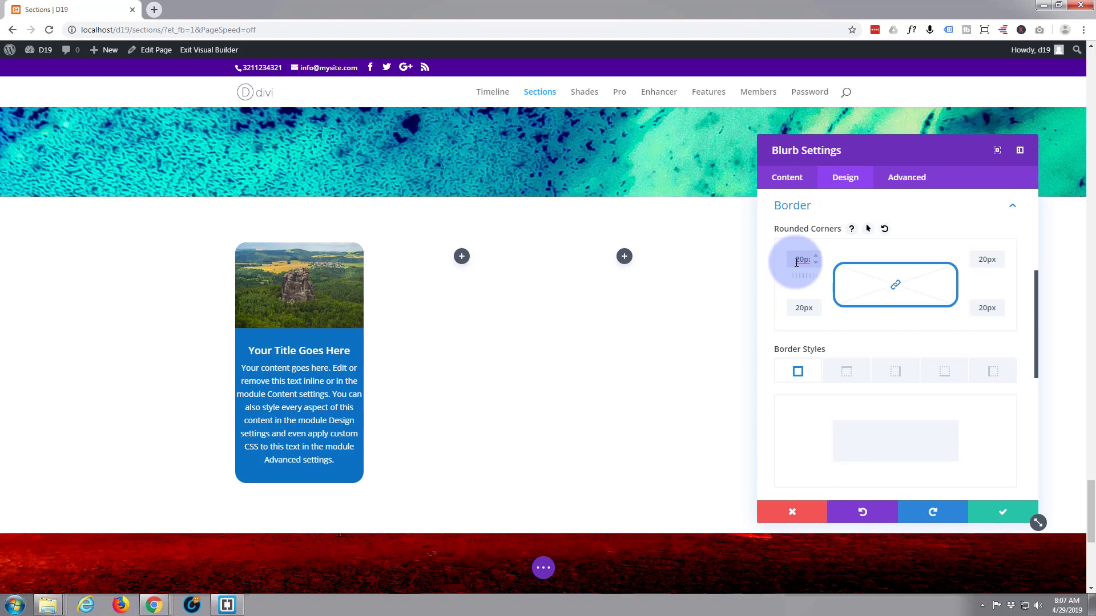
left_click(896, 284)
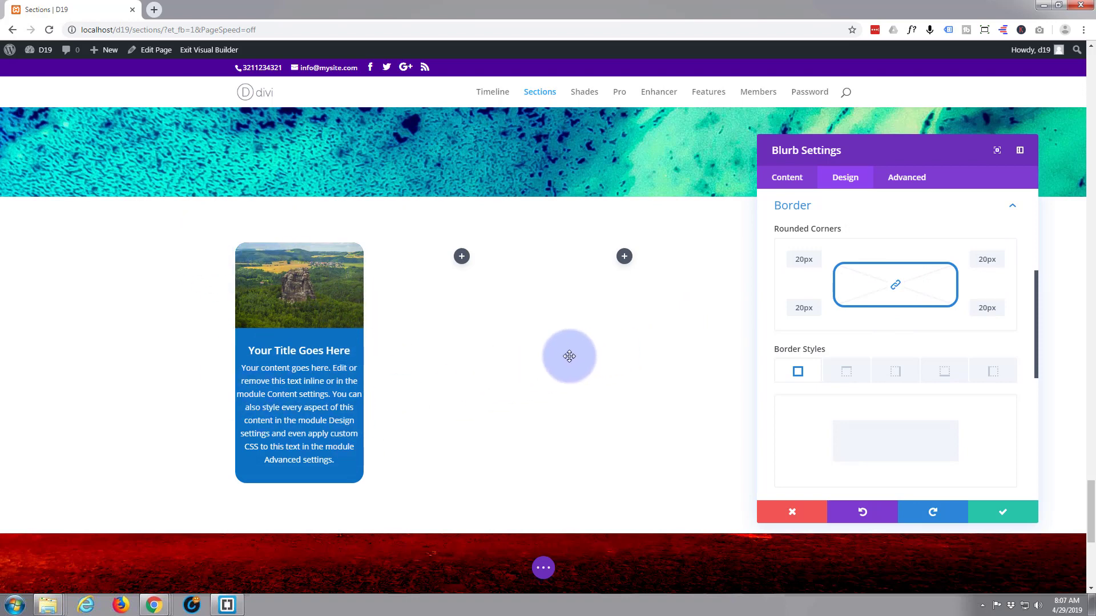
Apply the soft box shadow preset that falls to the blurb's lower right, with 6px offsets and 18px blur.
left_click(1012, 209)
left_click(892, 340)
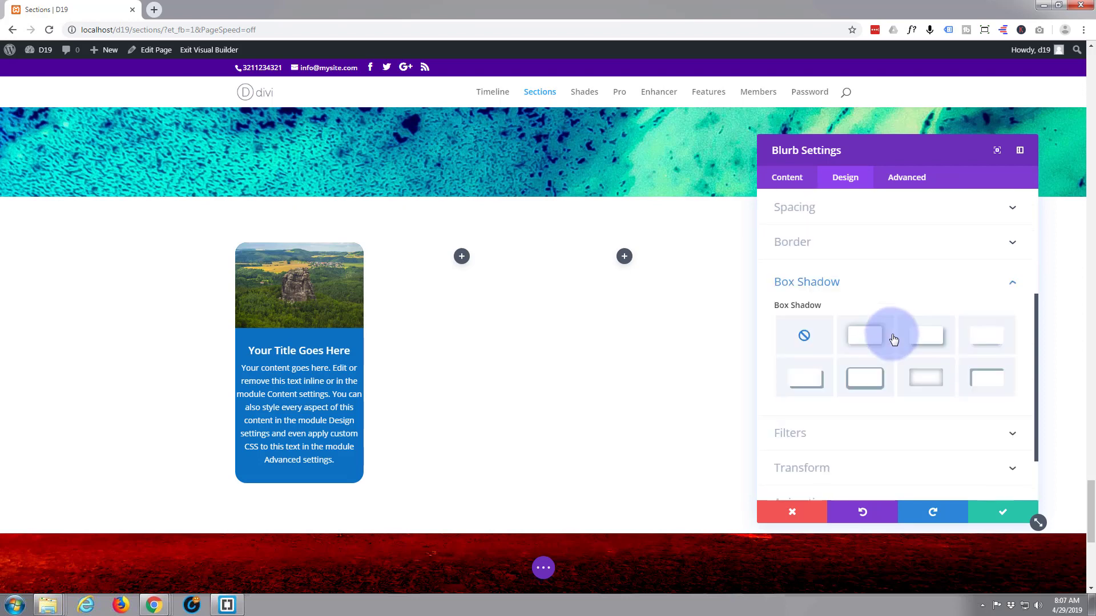
scroll(893, 339, "down", 2)
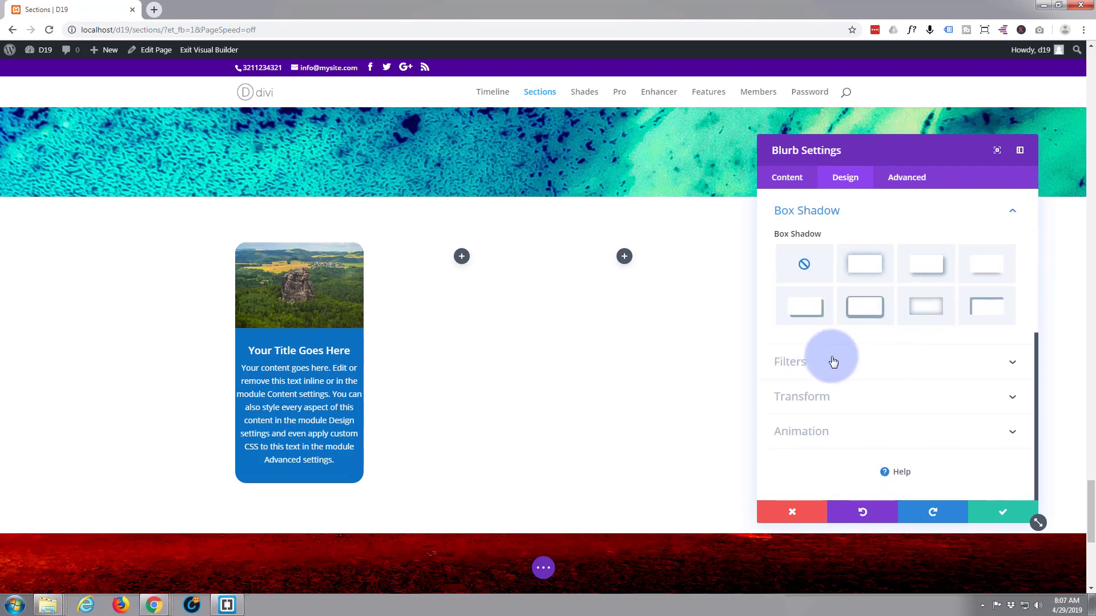
left_click(930, 266)
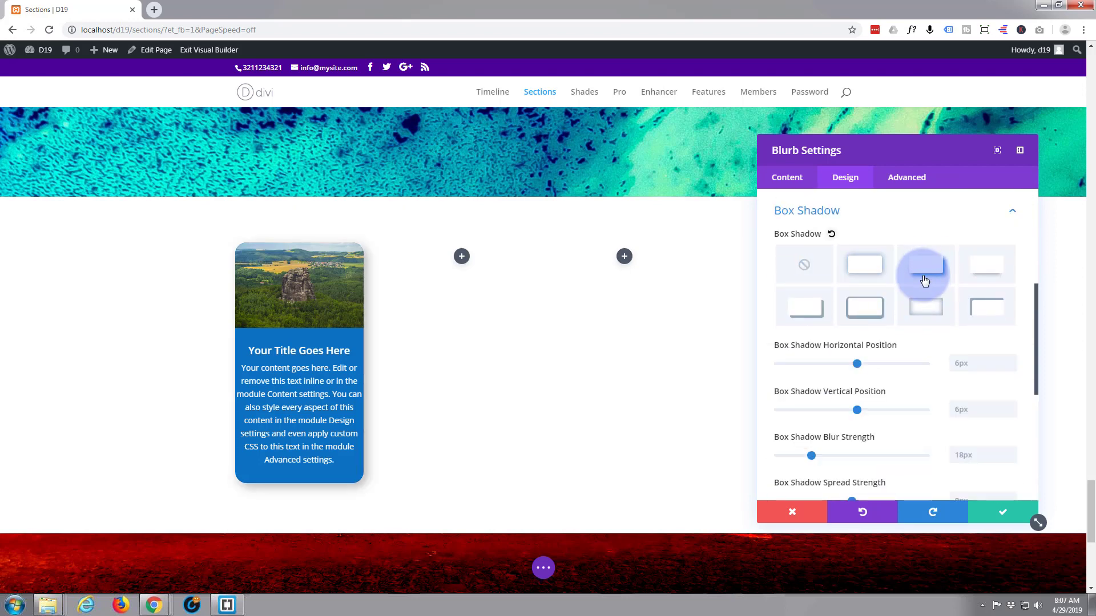
left_click(859, 410)
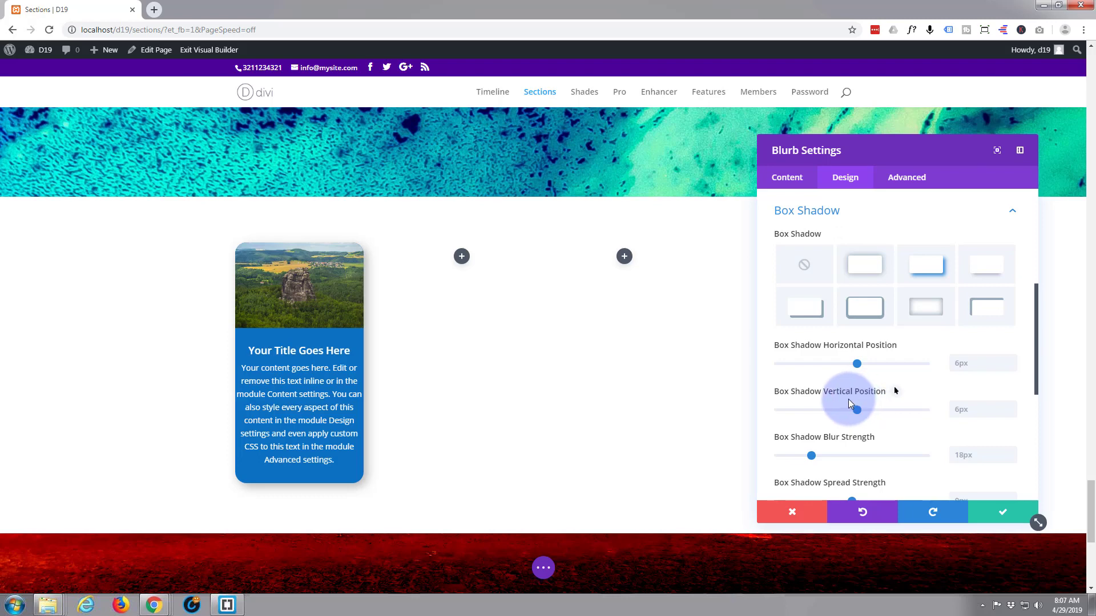
left_click(857, 363)
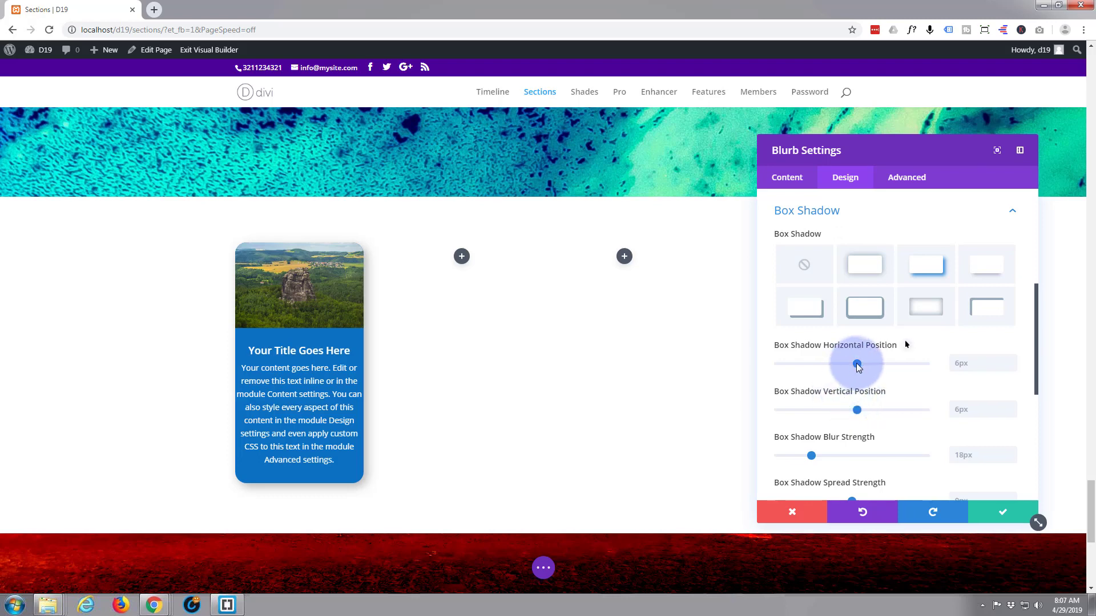
Shift the blurb's box shadow horizontally to -21px and raise the shadow color's opacity to rgba(0,0,0,0.54).
left_click_drag(857, 365, 841, 365)
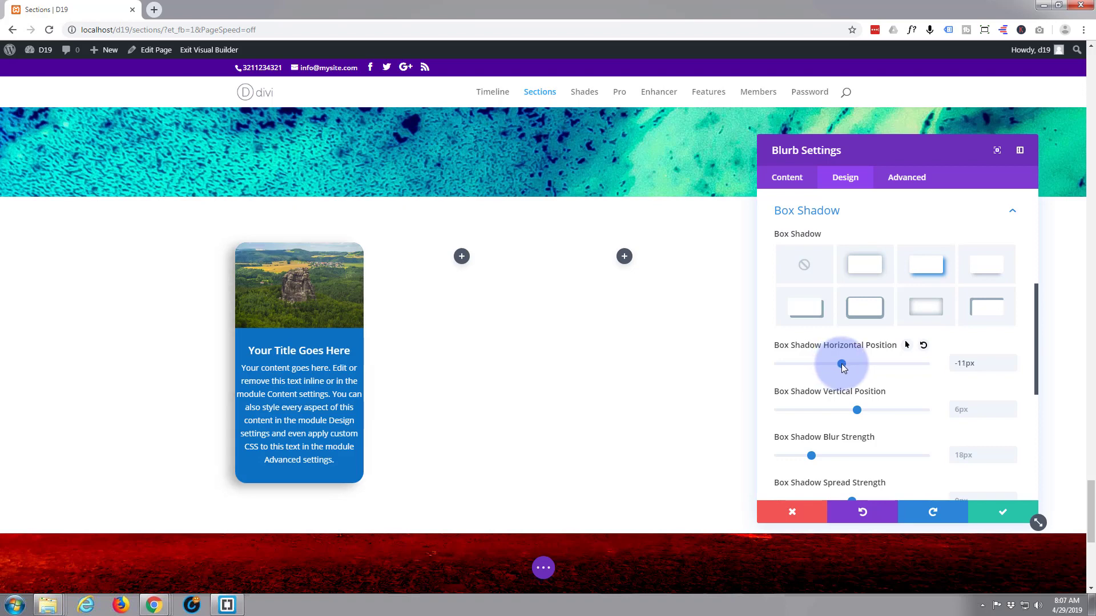
left_click_drag(841, 366, 834, 366)
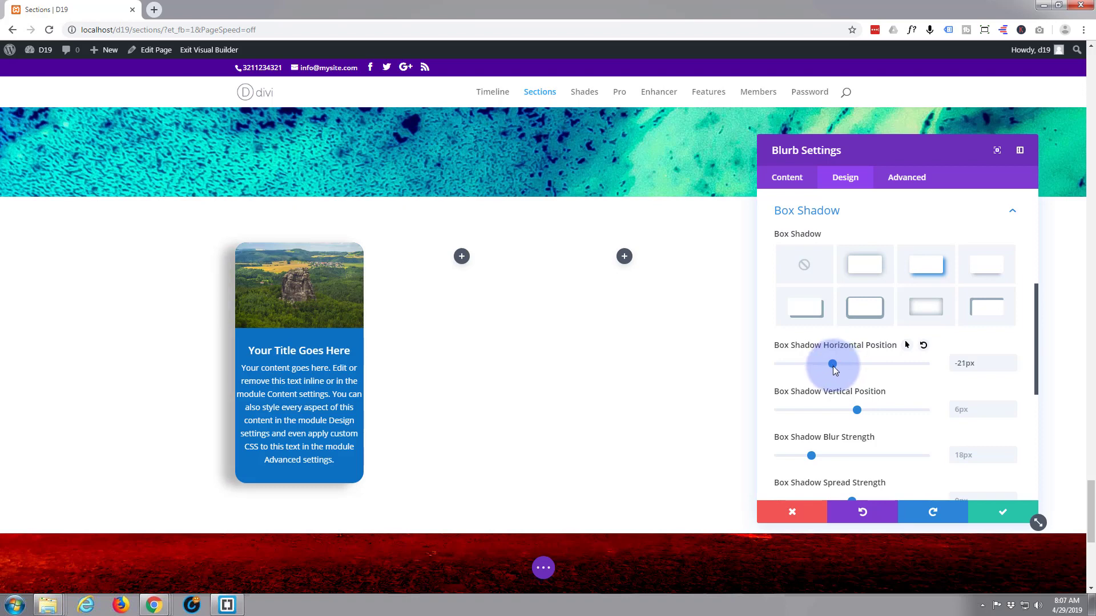
scroll(848, 444, "down", 1)
scroll(847, 440, "down", 1)
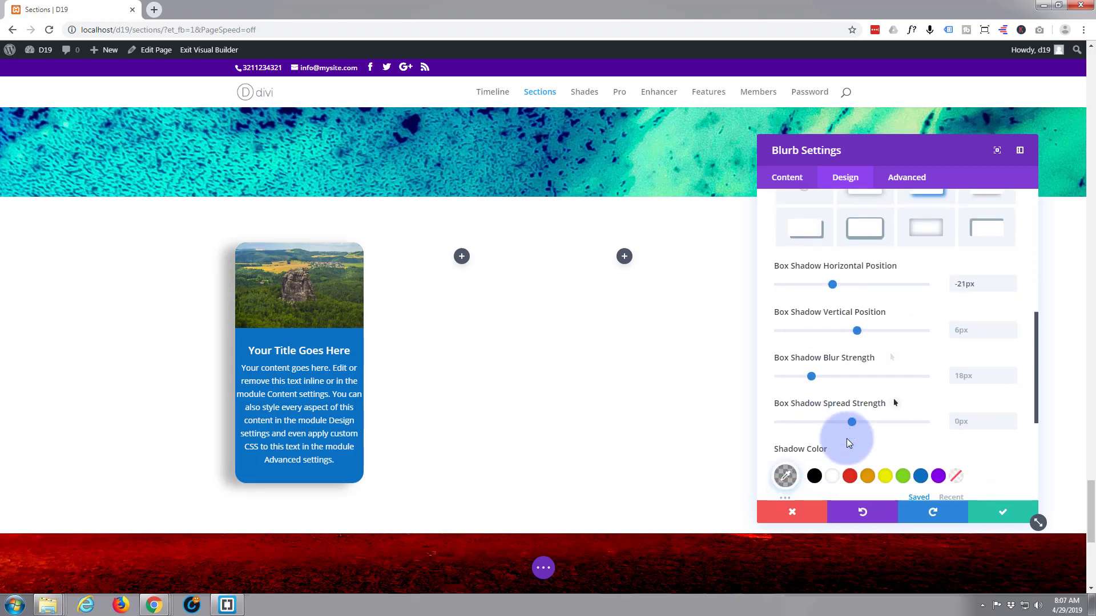
left_click(786, 440)
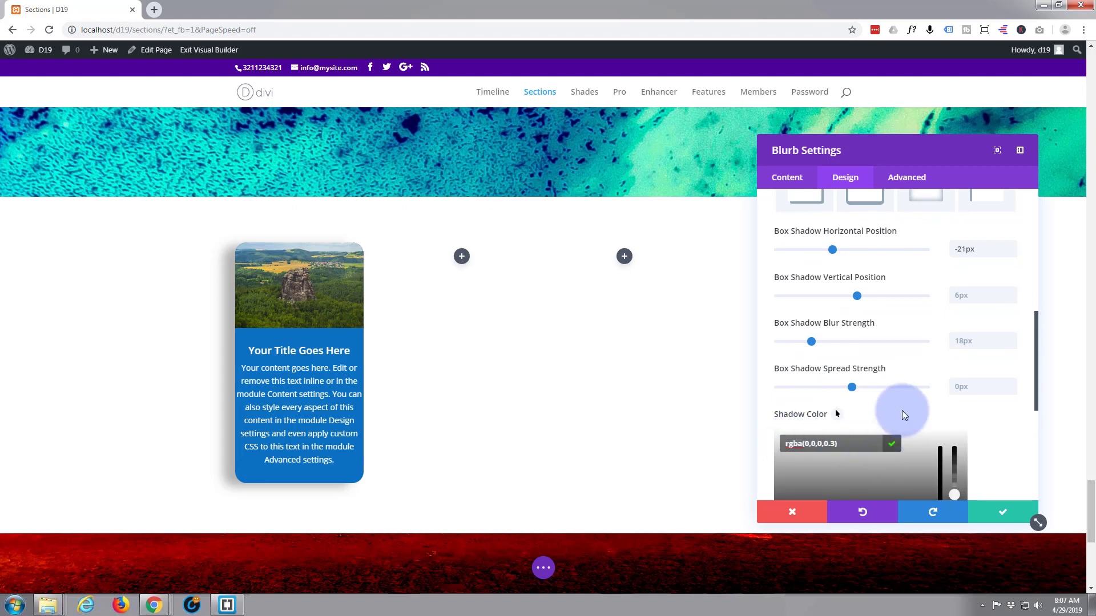
scroll(905, 411, "down", 2)
left_click(802, 303)
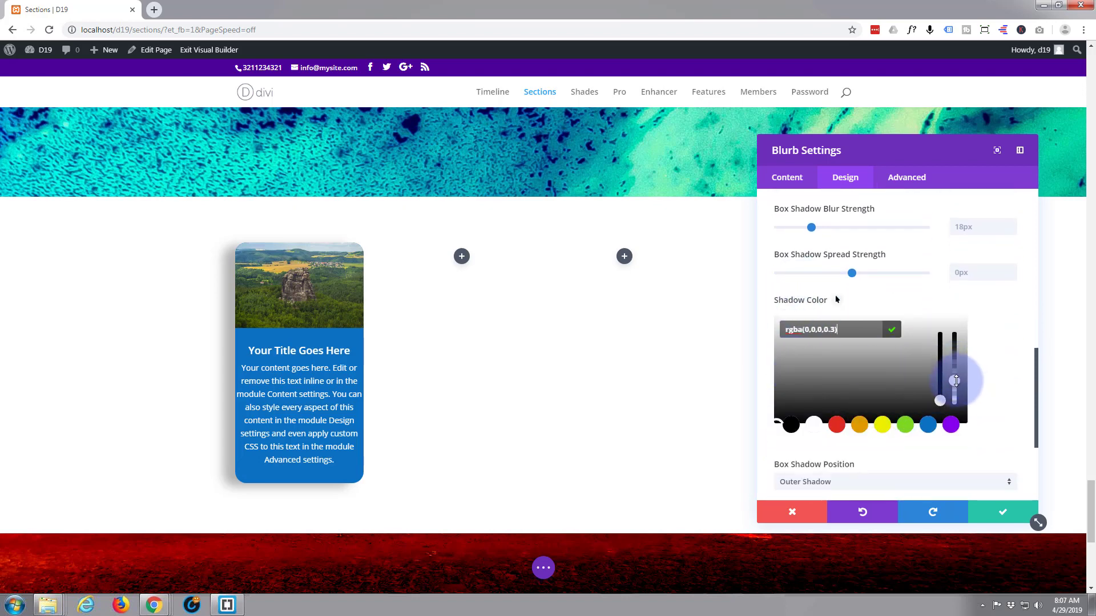
left_click_drag(956, 381, 956, 371)
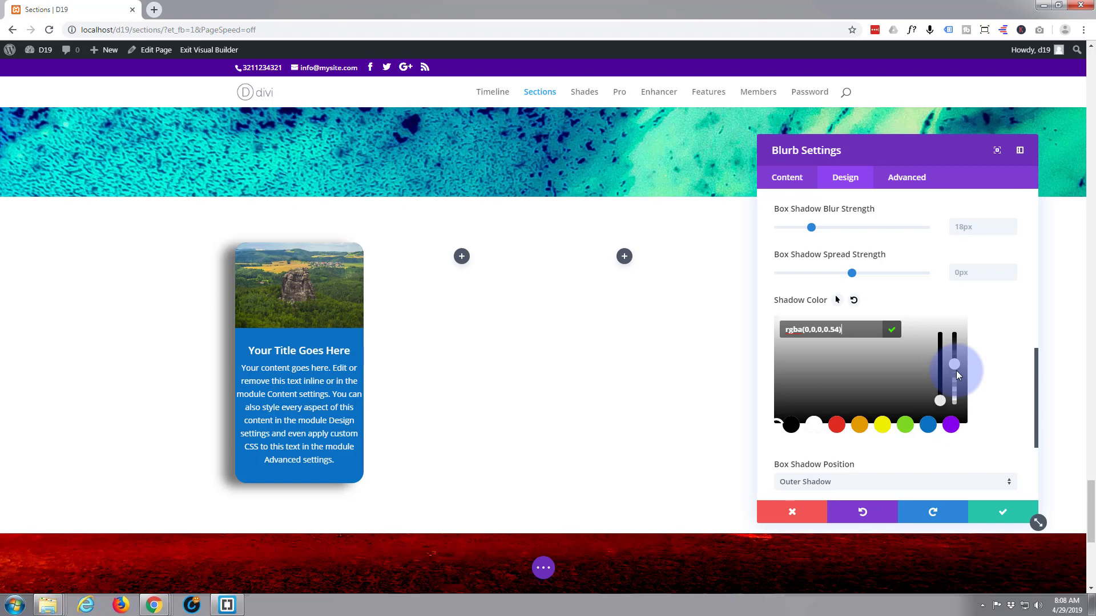
Switch the blurb to the box shadow preset that falls straight below, and set its horizontal position to -22px.
scroll(899, 368, "up", 3)
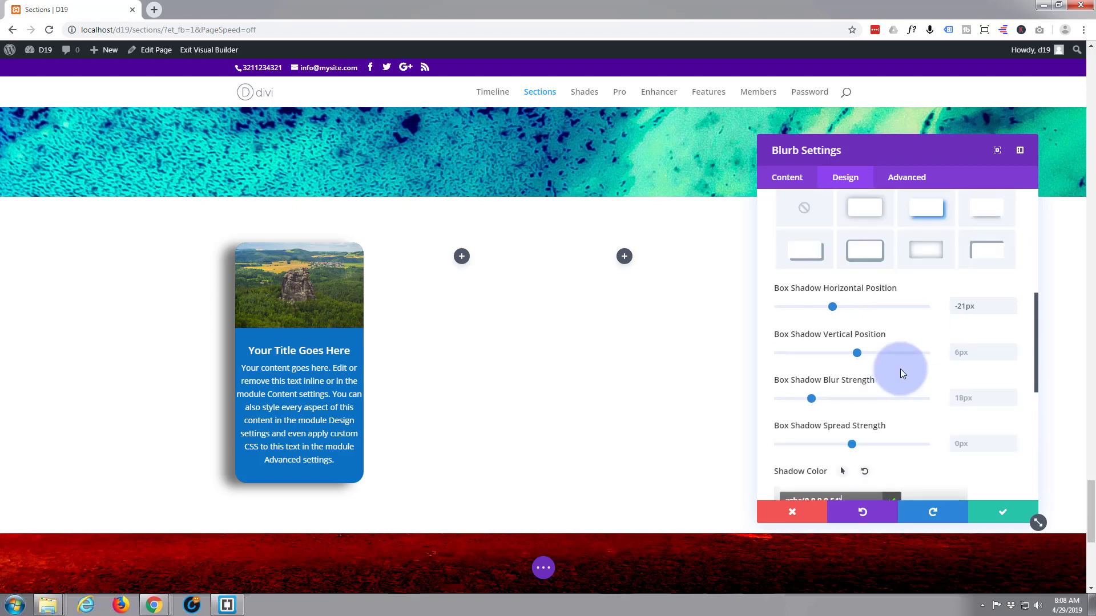
left_click(988, 209)
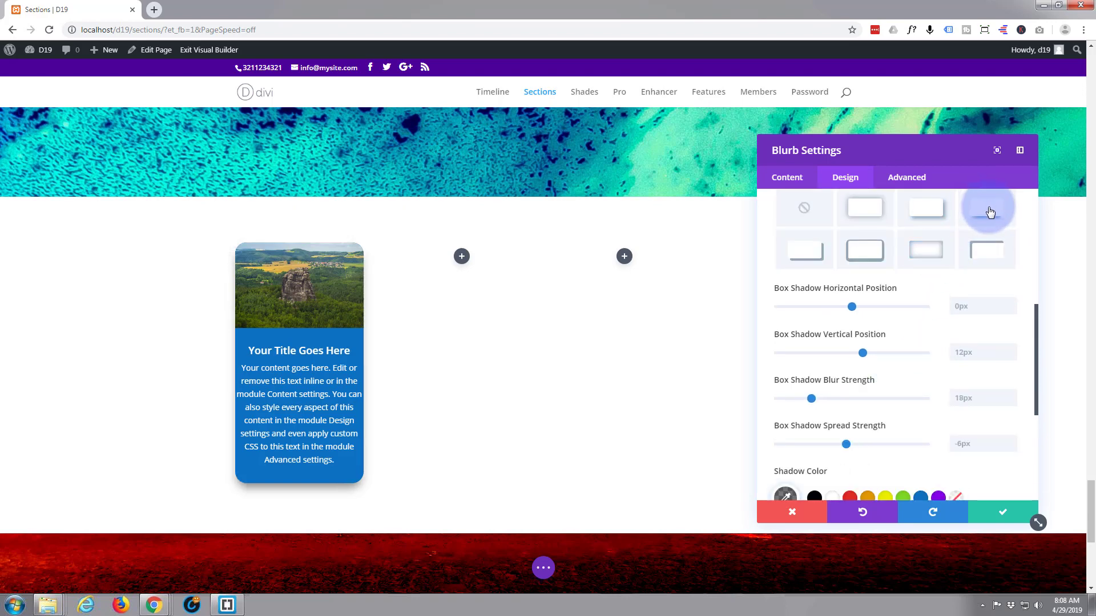
left_click_drag(852, 307, 842, 308)
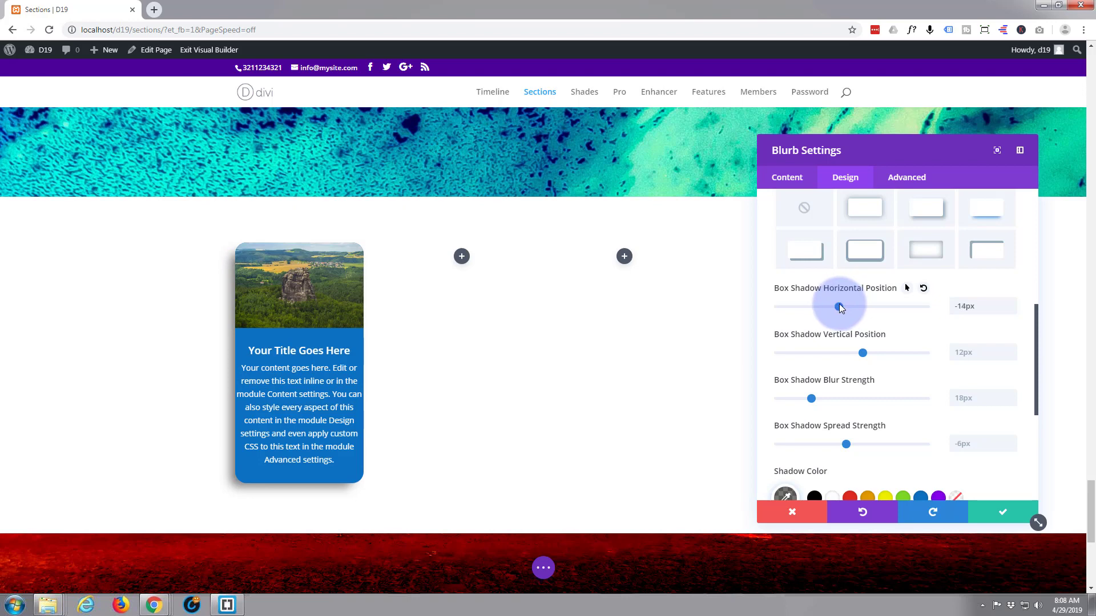
left_click_drag(839, 307, 833, 308)
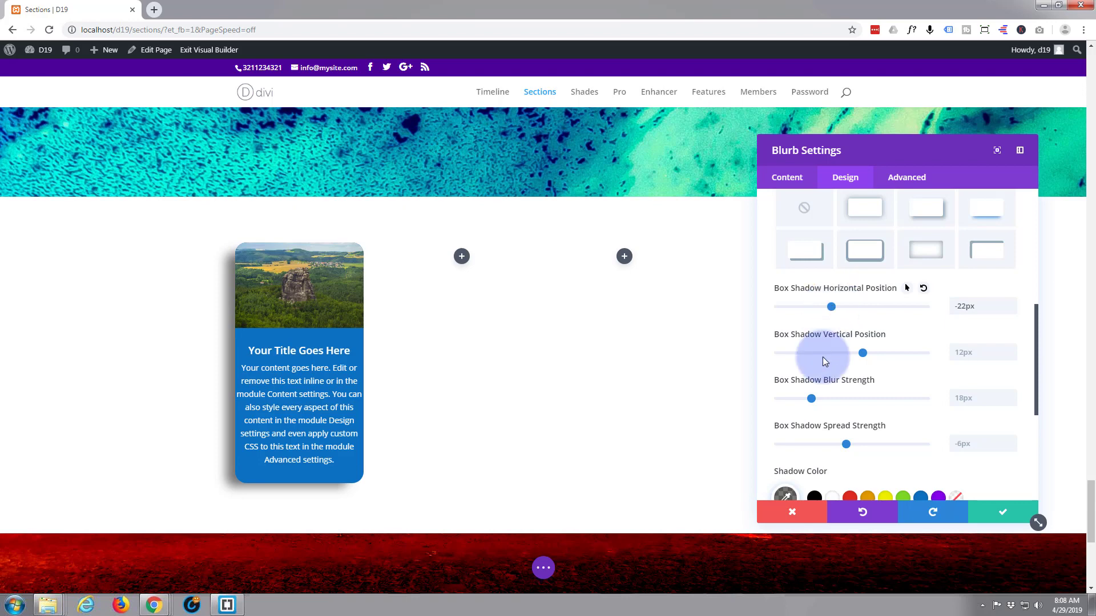
Darken the blurb's shadow color to rgba(0,0,0,0.72) and collapse the Box Shadow settings.
left_click(788, 498)
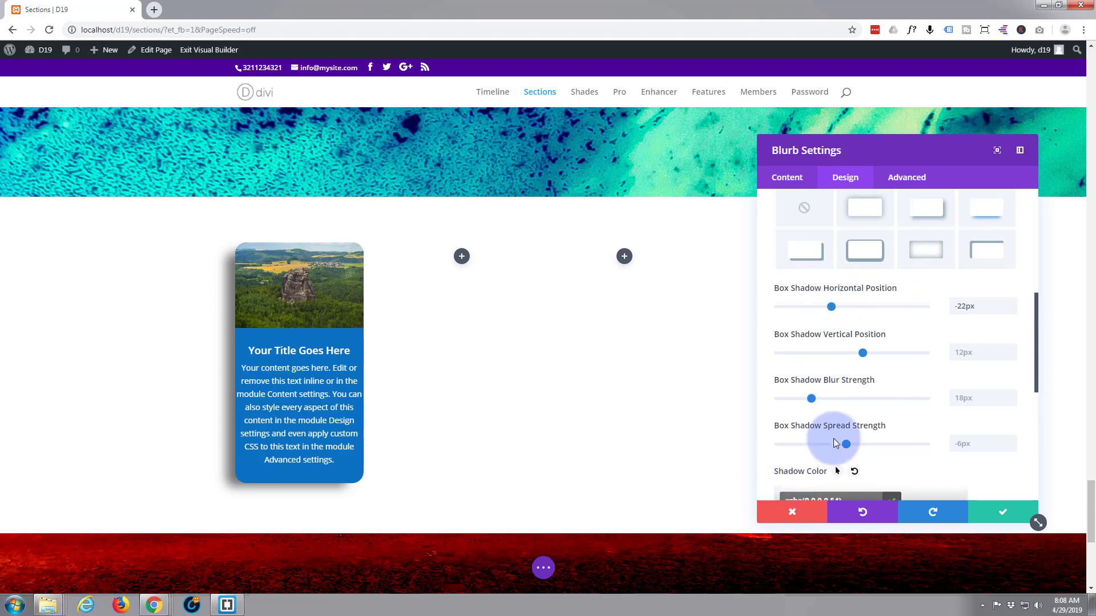
left_click_drag(952, 421, 954, 401)
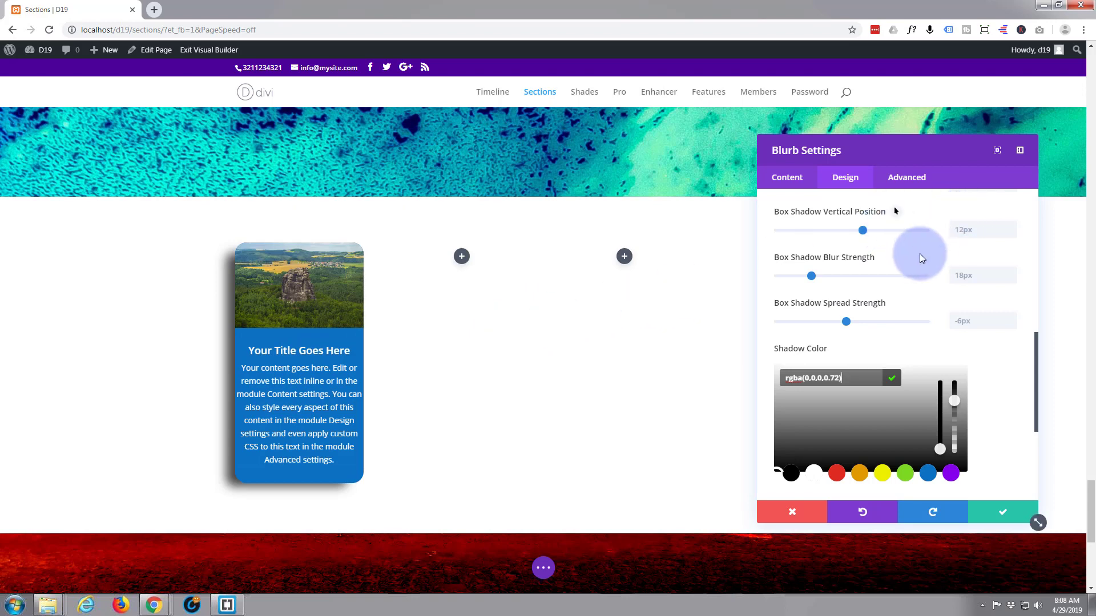
scroll(919, 254, "up", 4)
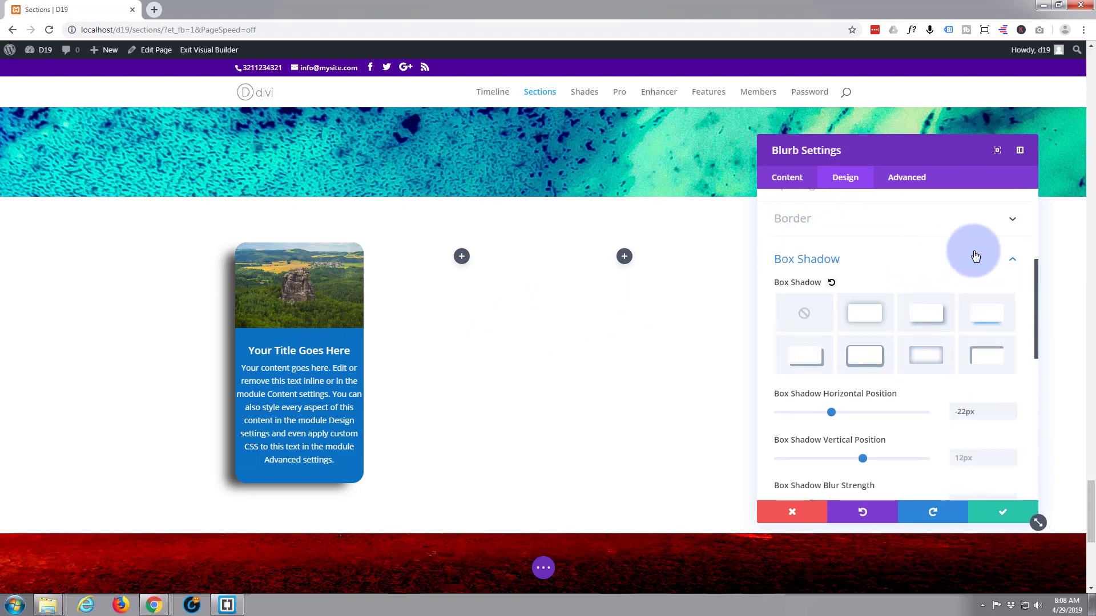
left_click(1012, 259)
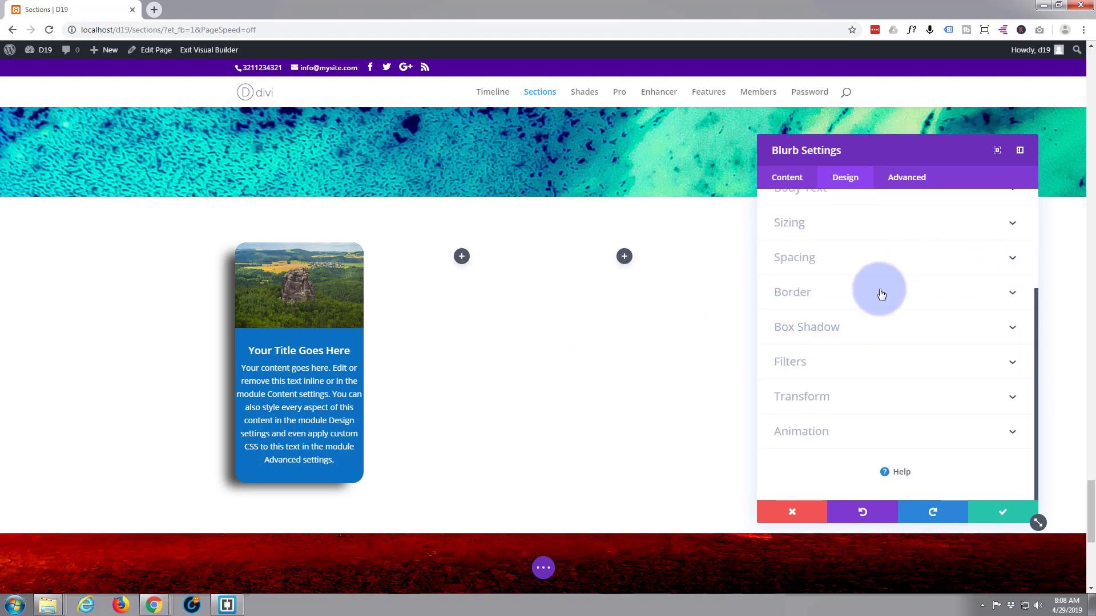
Enable hover options for the blurb's Transform and set its default rotation about the vertical axis to 296deg.
left_click(856, 398)
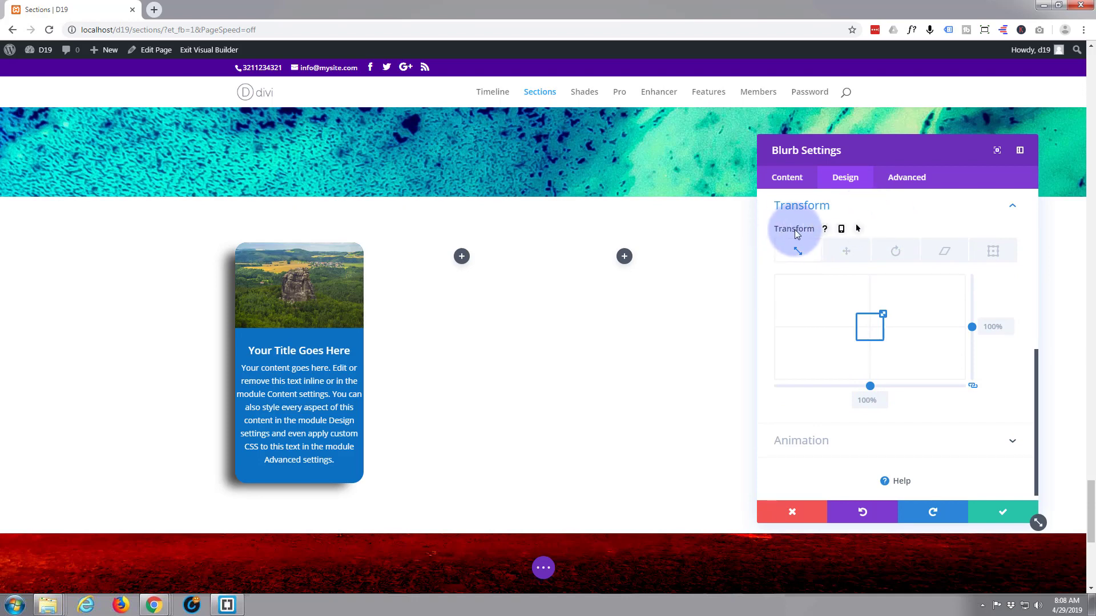
left_click(856, 229)
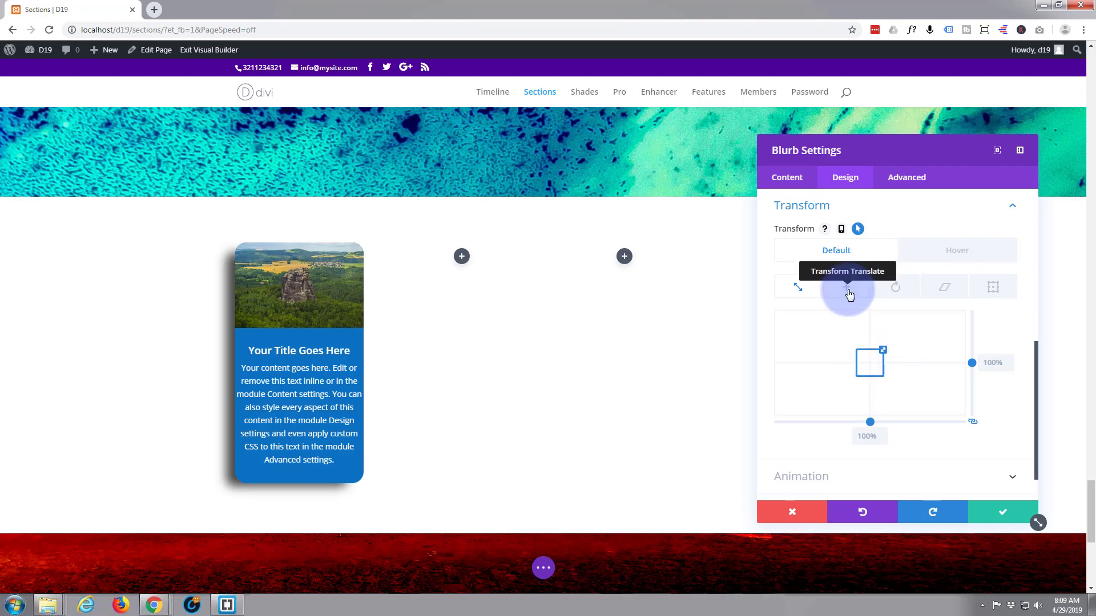
left_click(895, 291)
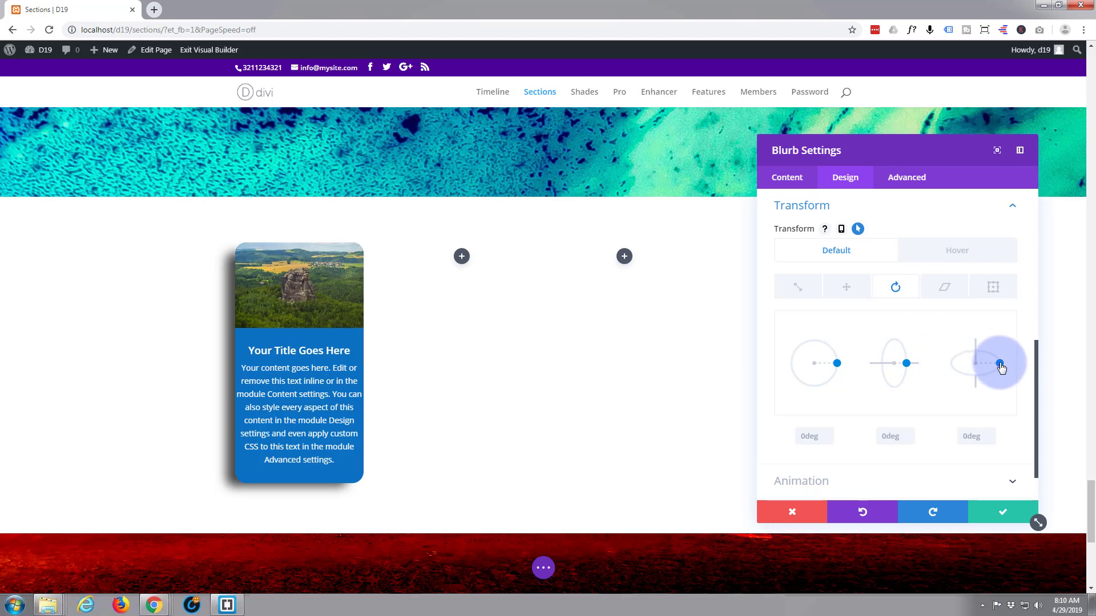
left_click_drag(1001, 367, 988, 339)
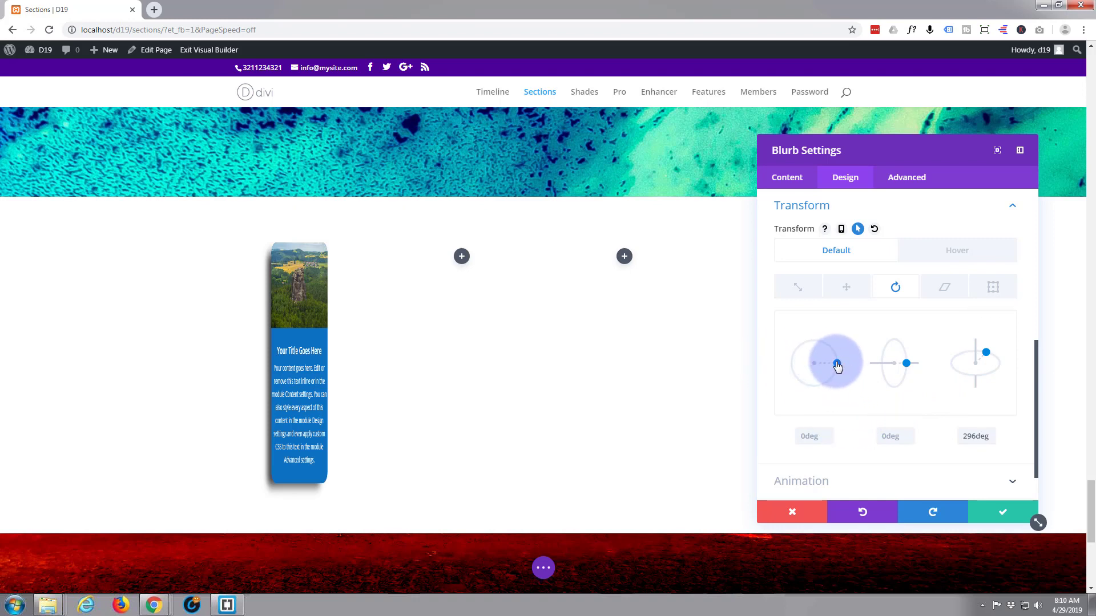
Tilt the blurb's default state in its own plane by setting the Z-axis rotation to 353deg.
left_click_drag(837, 367, 837, 363)
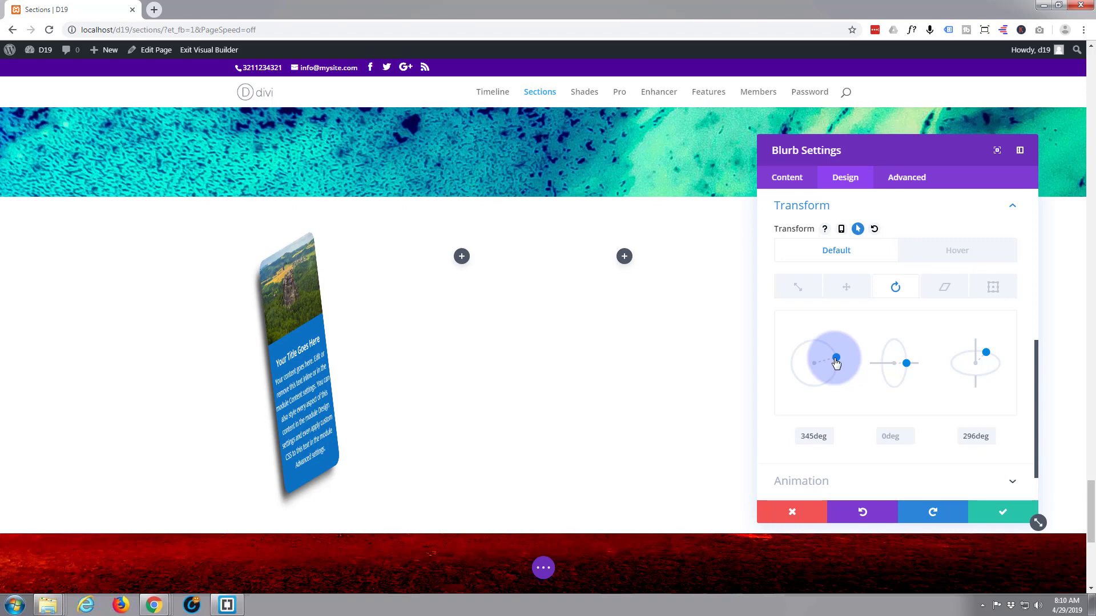
left_click(829, 433)
left_click(829, 433)
left_click(829, 433)
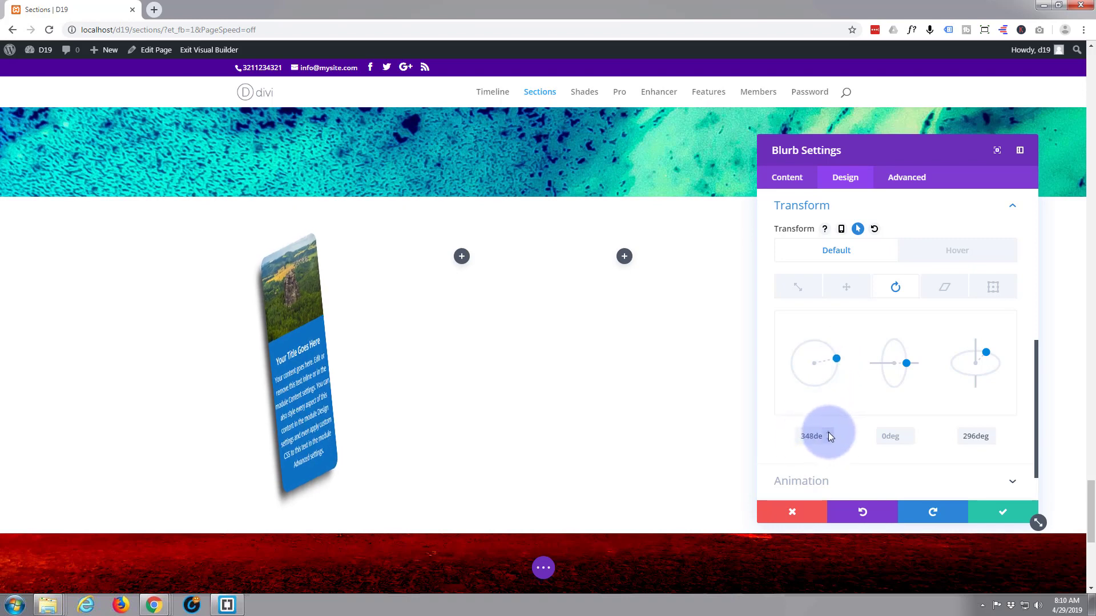
left_click(829, 432)
left_click(829, 432)
left_click(828, 432)
left_click(828, 431)
left_click(828, 430)
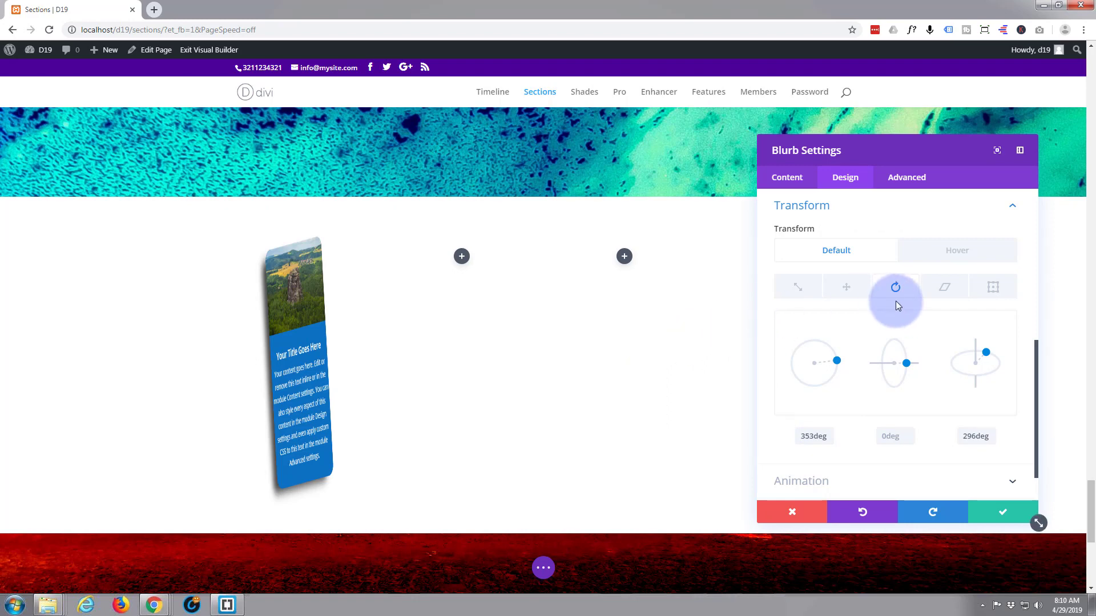
Skew the blurb's default state by a linked -9deg on both axes.
left_click(940, 290)
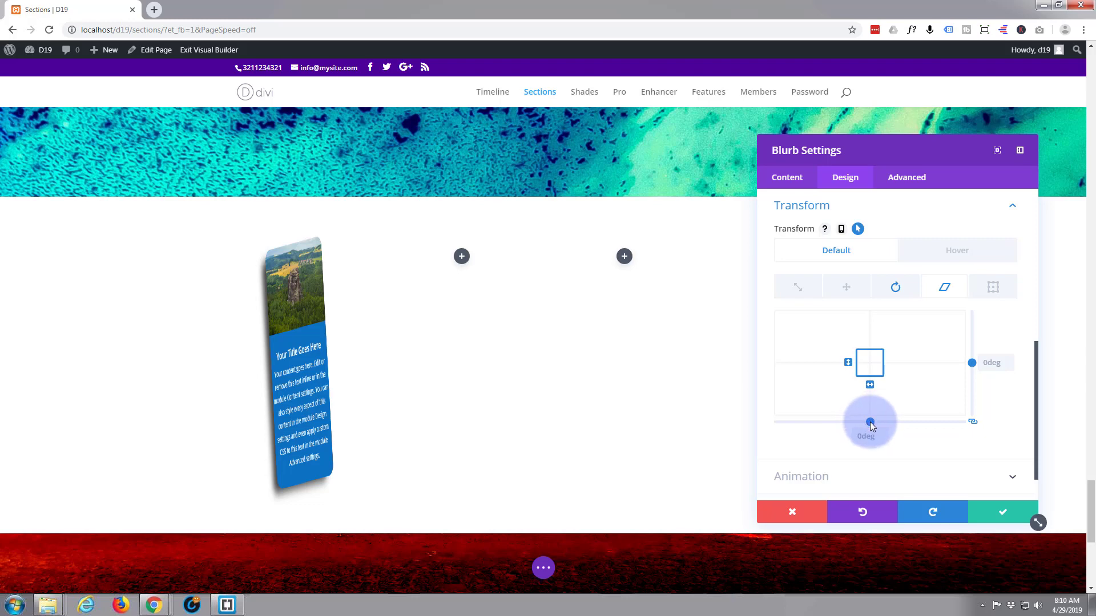
left_click_drag(870, 423, 866, 423)
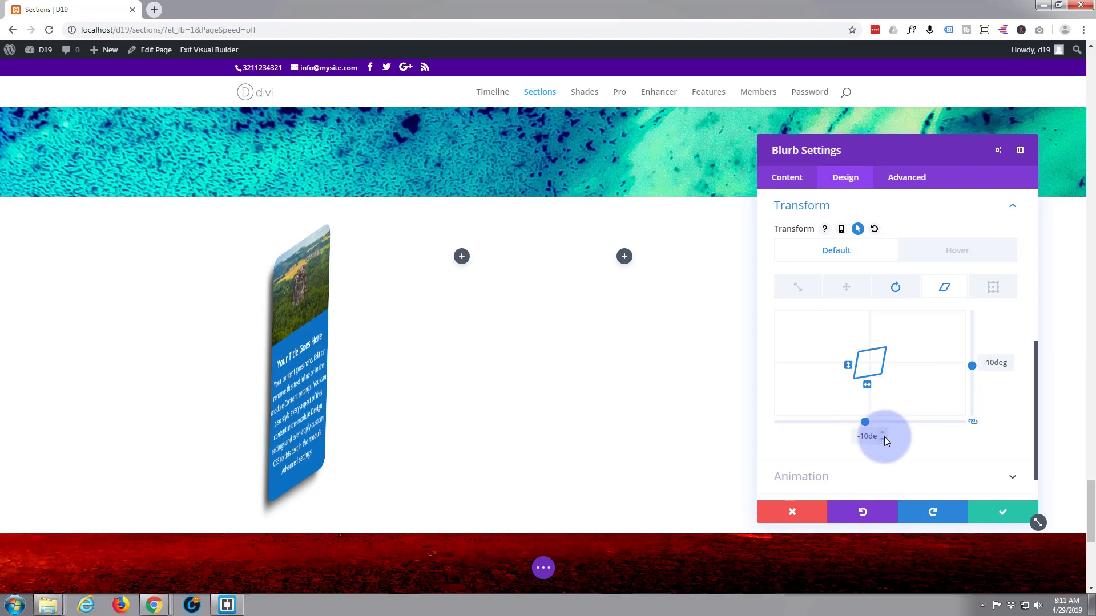
key("Up")
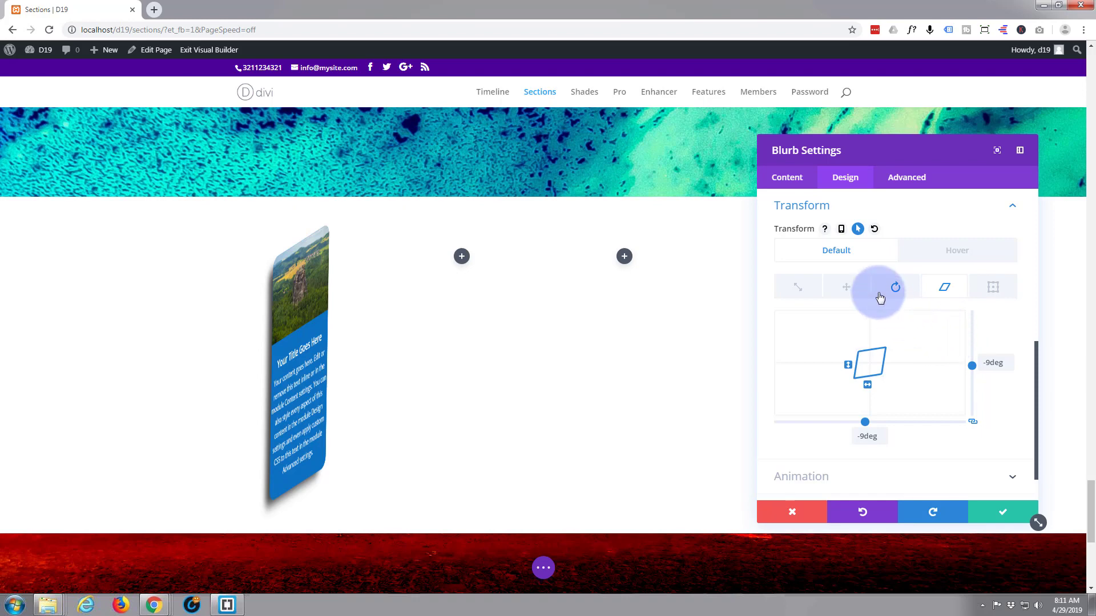
Straighten the blurb's hover state by setting its linked skew and its Z-axis and vertical-axis rotations to 0deg.
left_click(959, 254)
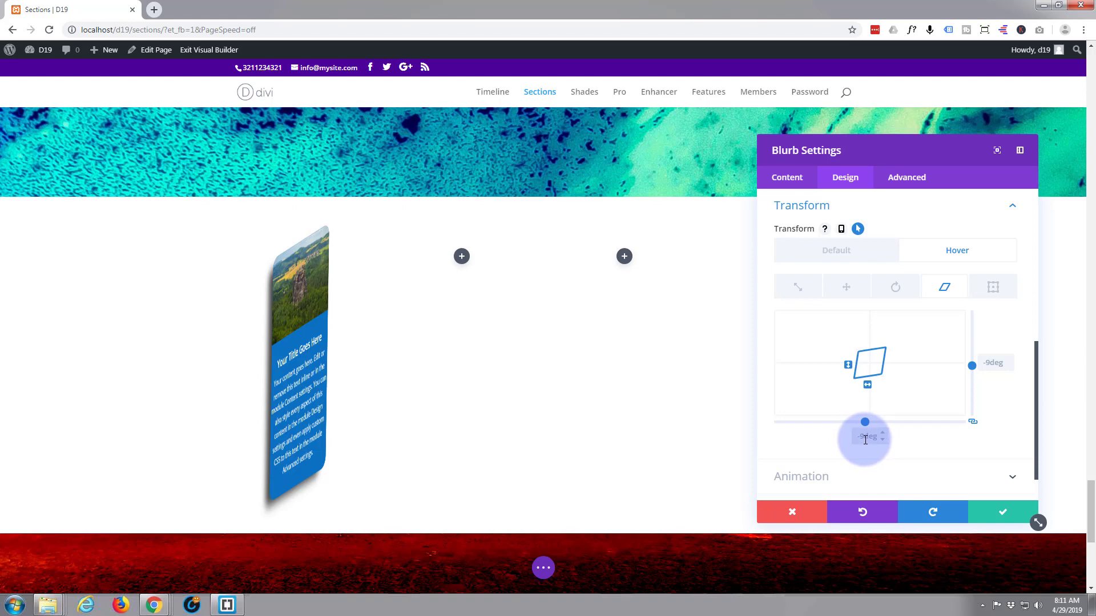
type("0deg")
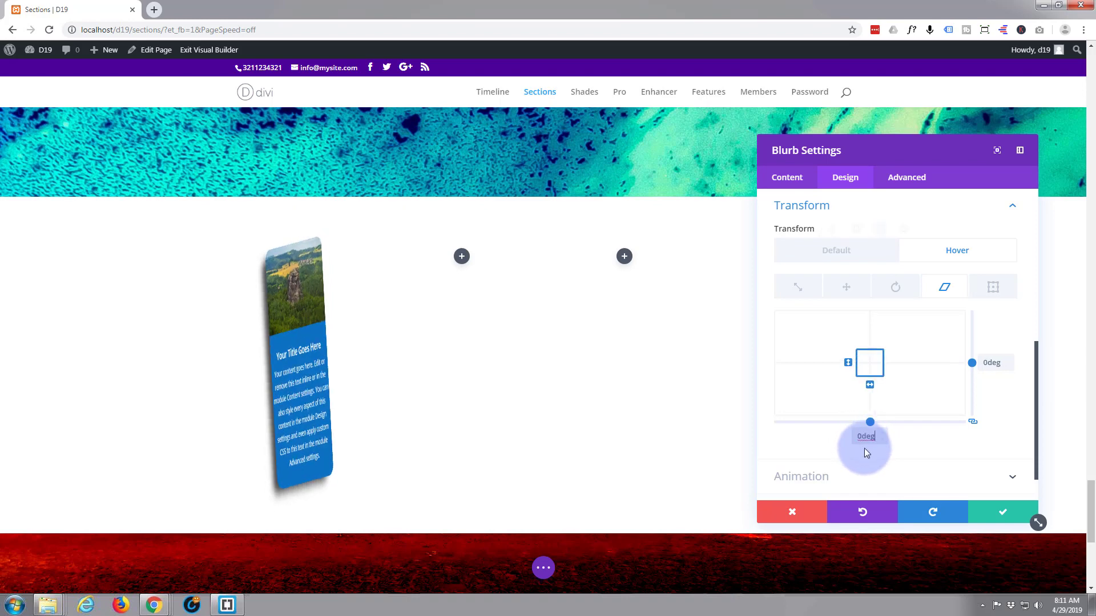
left_click(898, 290)
left_click(809, 436)
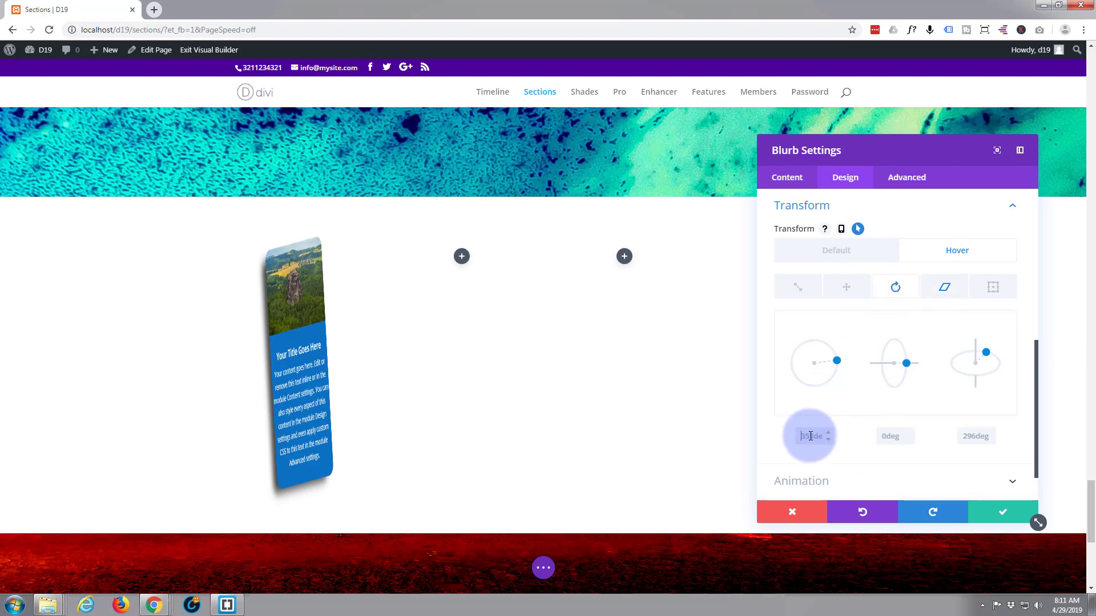
type("0")
left_click(966, 436)
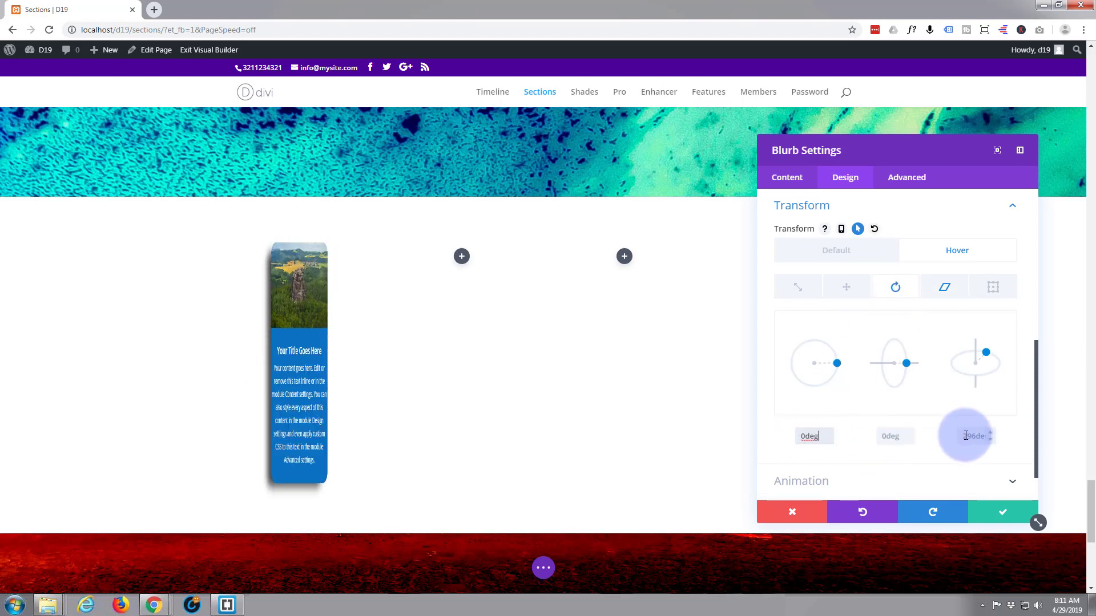
type("0deg")
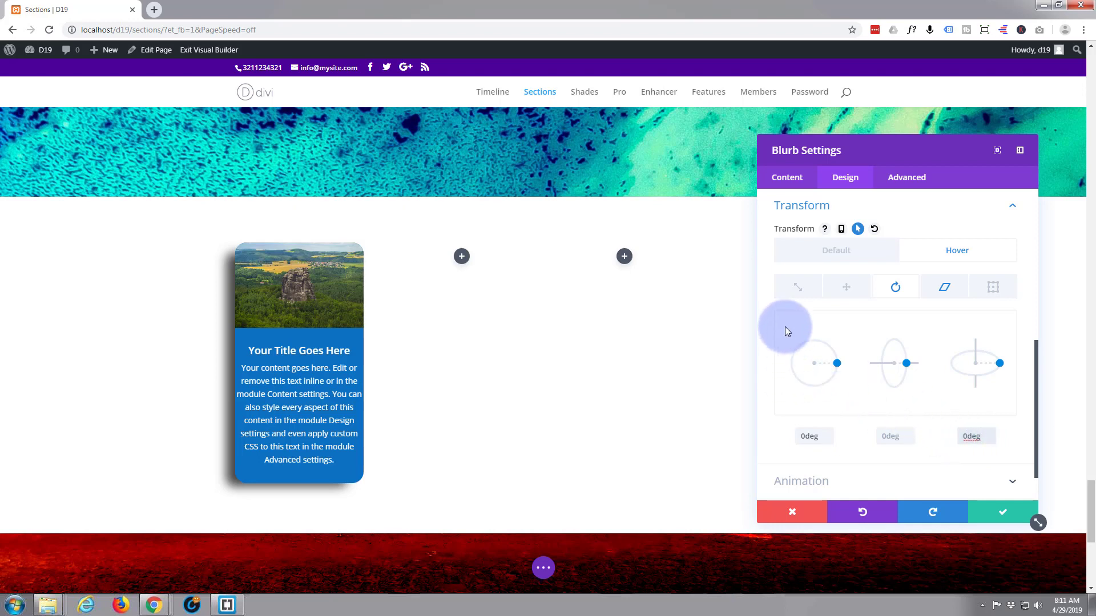
Scale the blurb's hover state to a linked 120% and save the module settings.
left_click(802, 288)
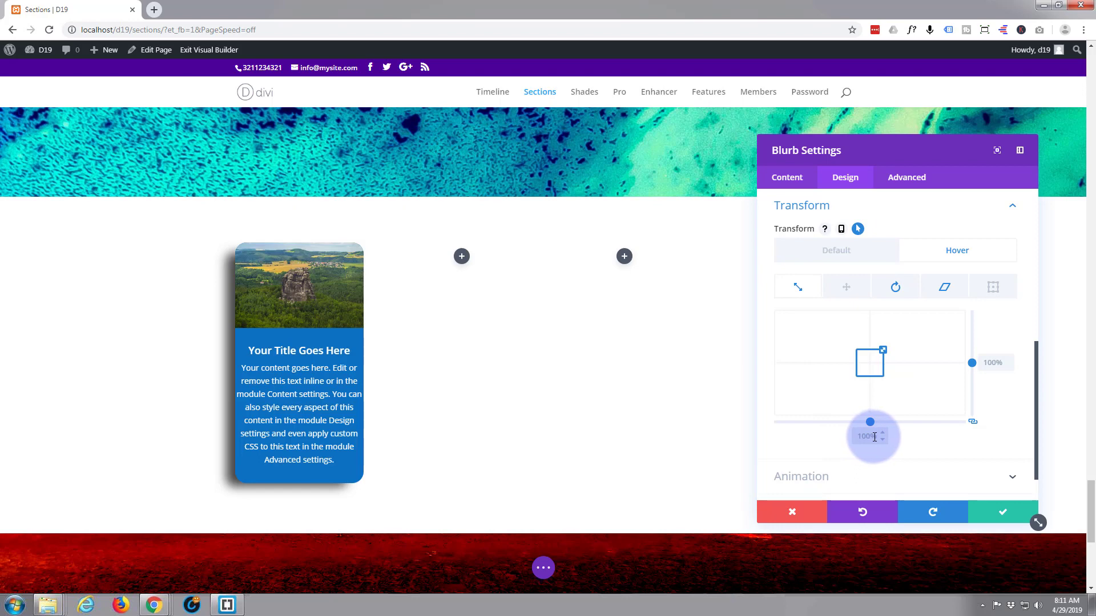
type("120")
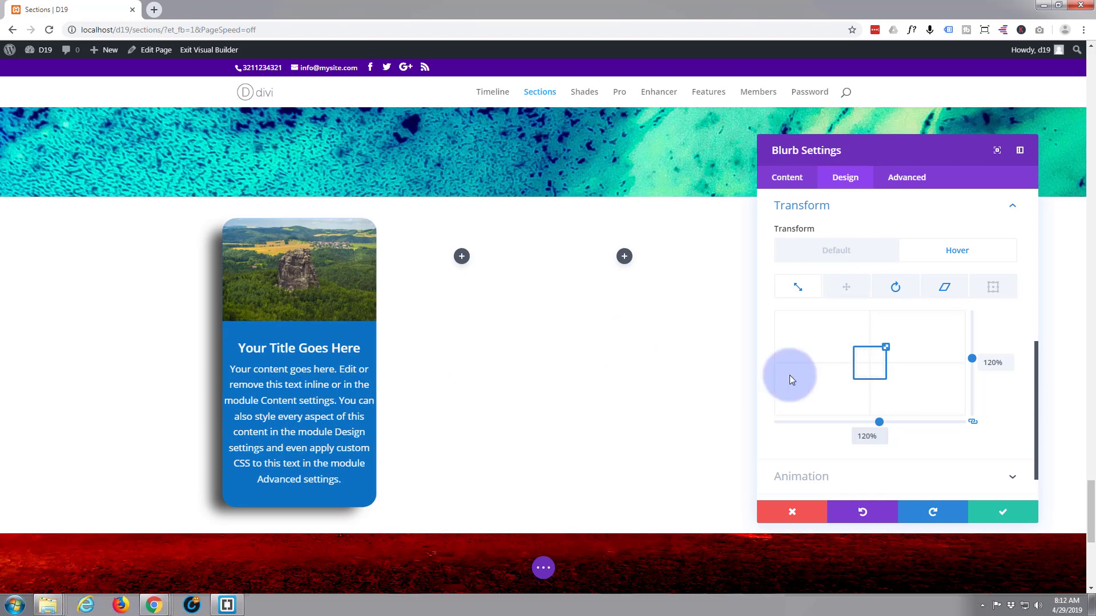
left_click(1004, 518)
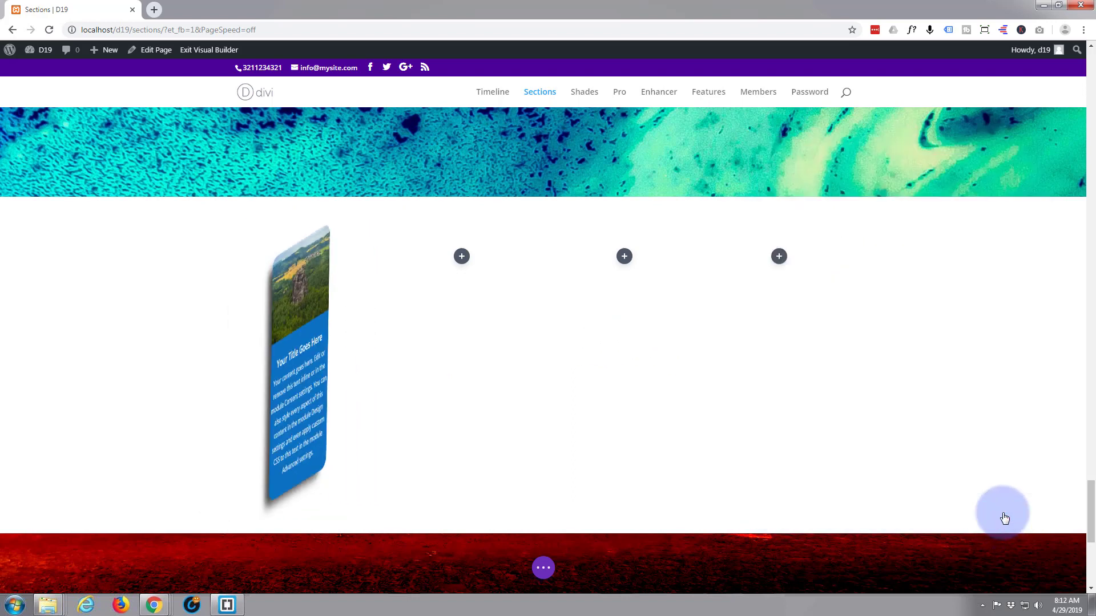
Save the Sections page and exit the Visual Builder to the live page.
left_click(543, 568)
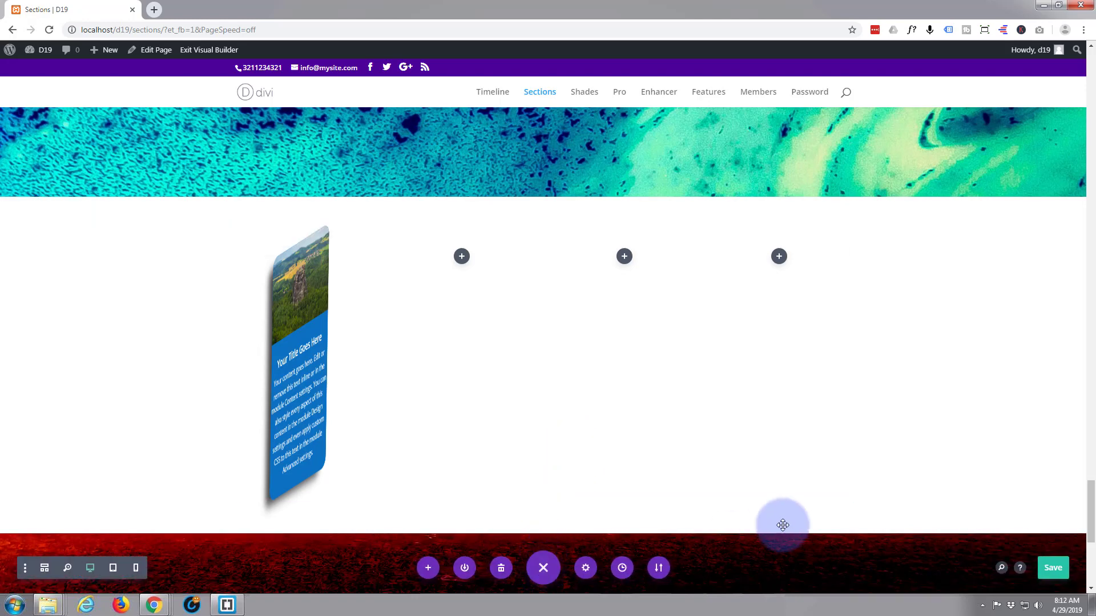
left_click(1056, 574)
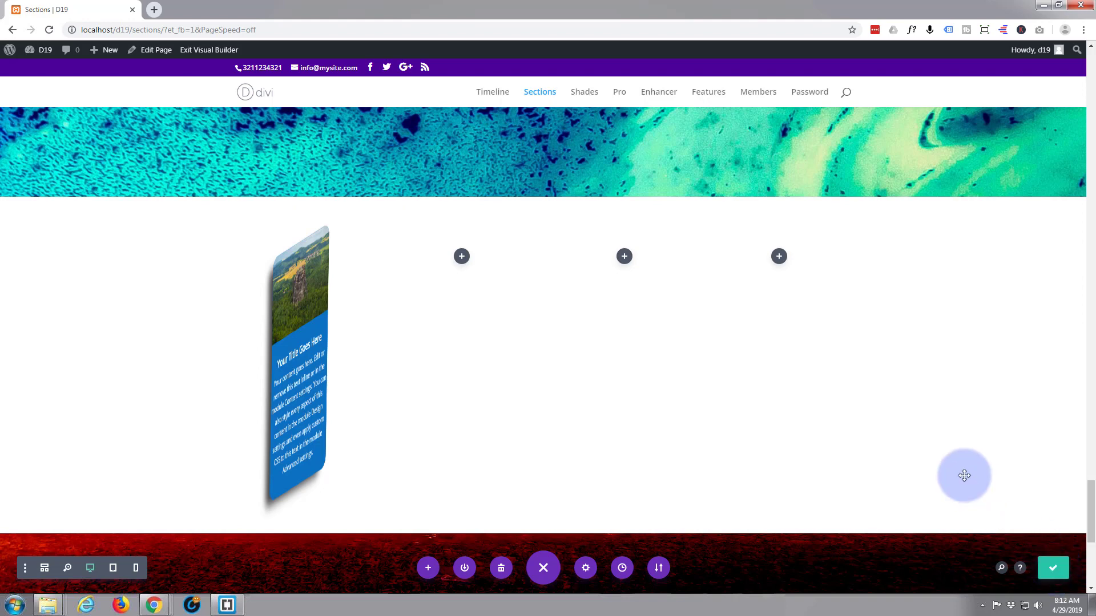
left_click(229, 52)
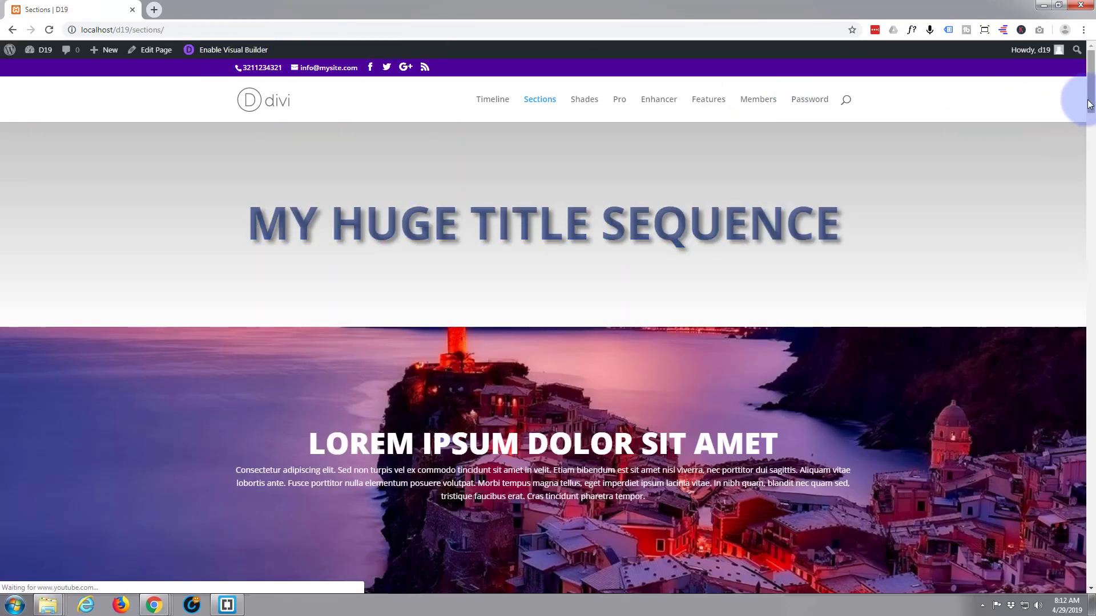
Check the card's hover effect on the live page and reopen the page in the Visual Builder at the card row.
left_click_drag(1092, 110, 1091, 534)
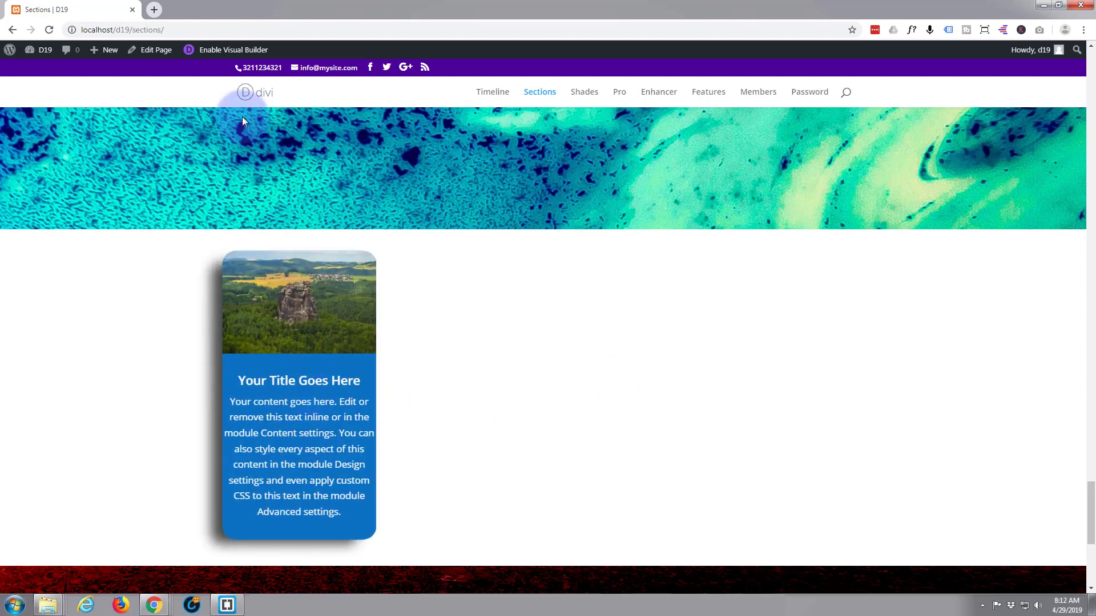
left_click(215, 51)
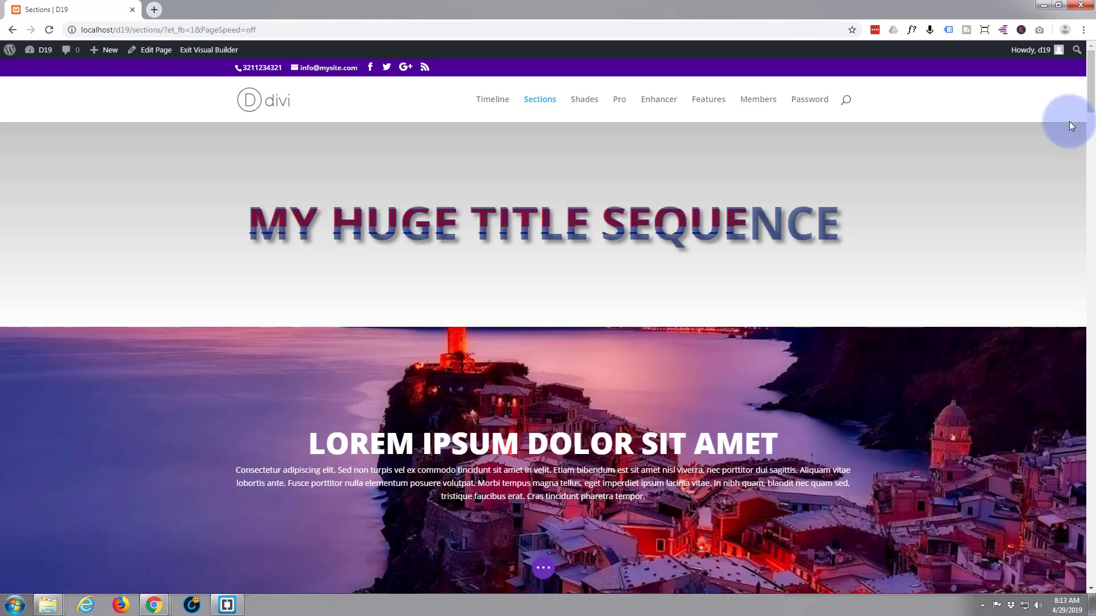
scroll(1087, 172, "down", 6)
left_click_drag(1094, 219, 1095, 515)
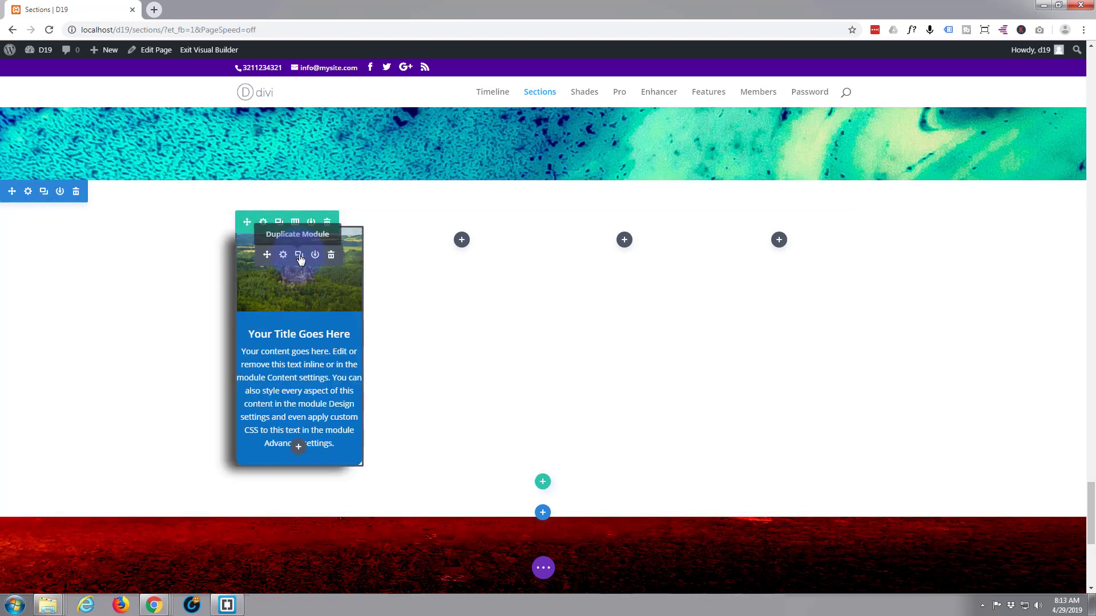
Duplicate the styled blurb three times and place one copy in each of the row's three empty columns.
left_click(299, 256)
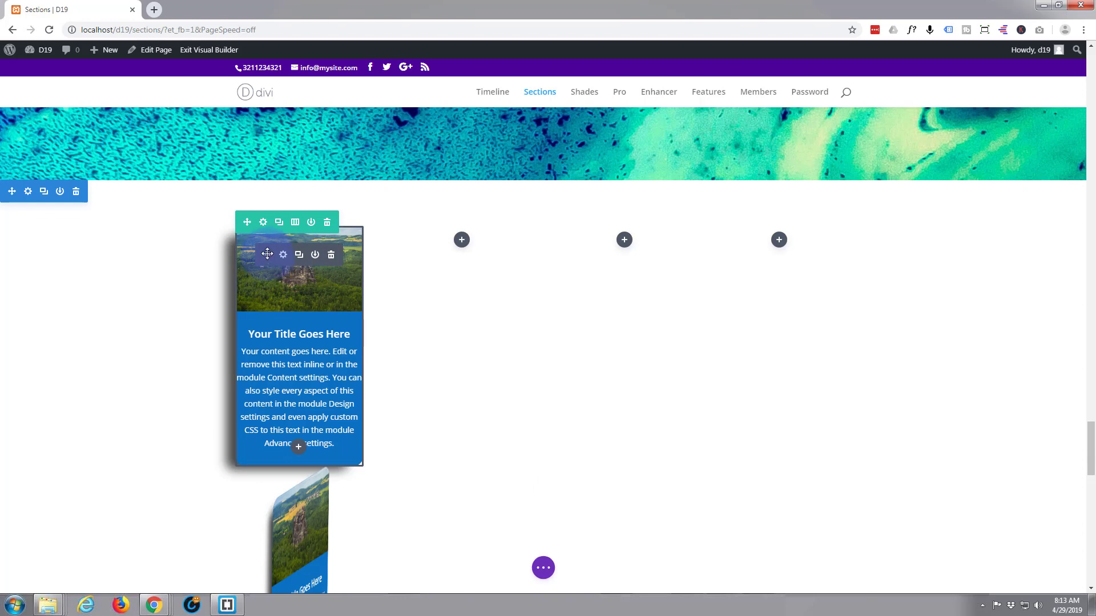
left_click_drag(267, 254, 791, 241)
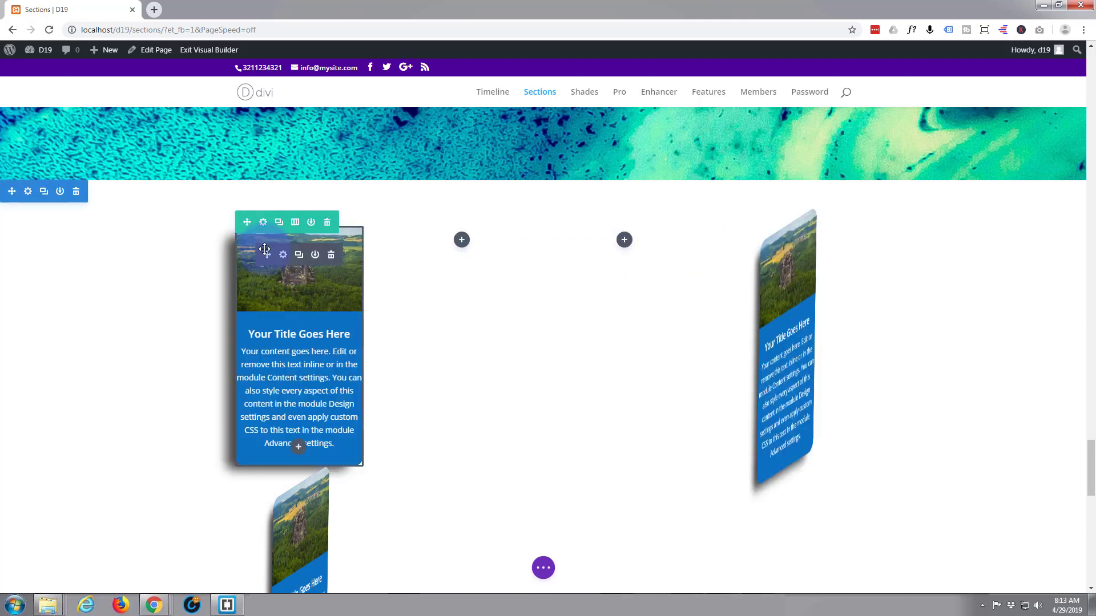
left_click(647, 251)
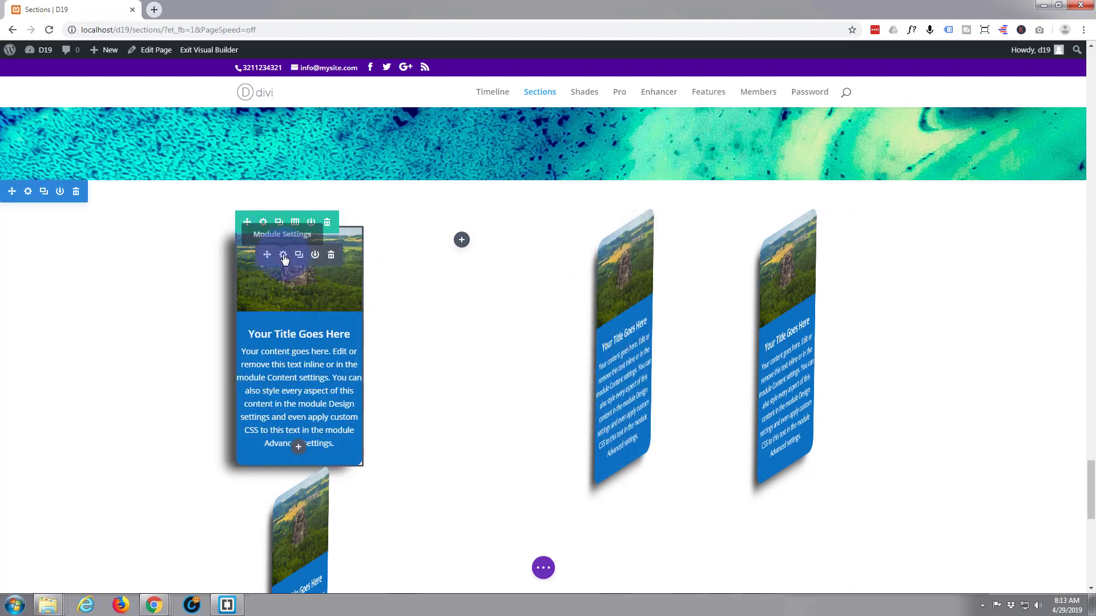
left_click(472, 255)
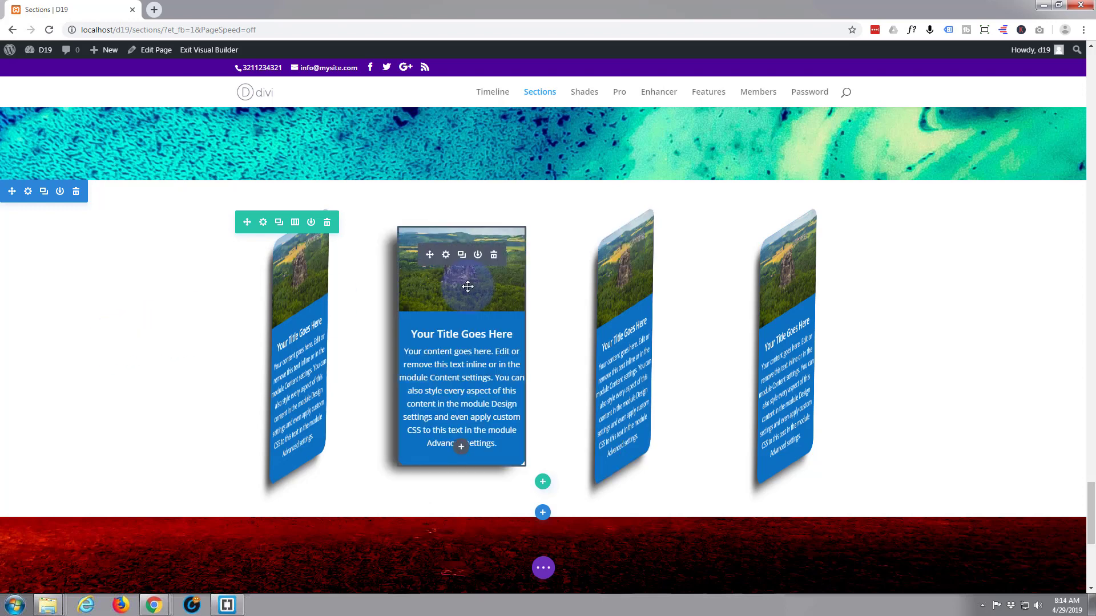
Replace the second blurb's image with prague-2192419_640-min.jpg from the media library and save the module settings.
left_click(446, 256)
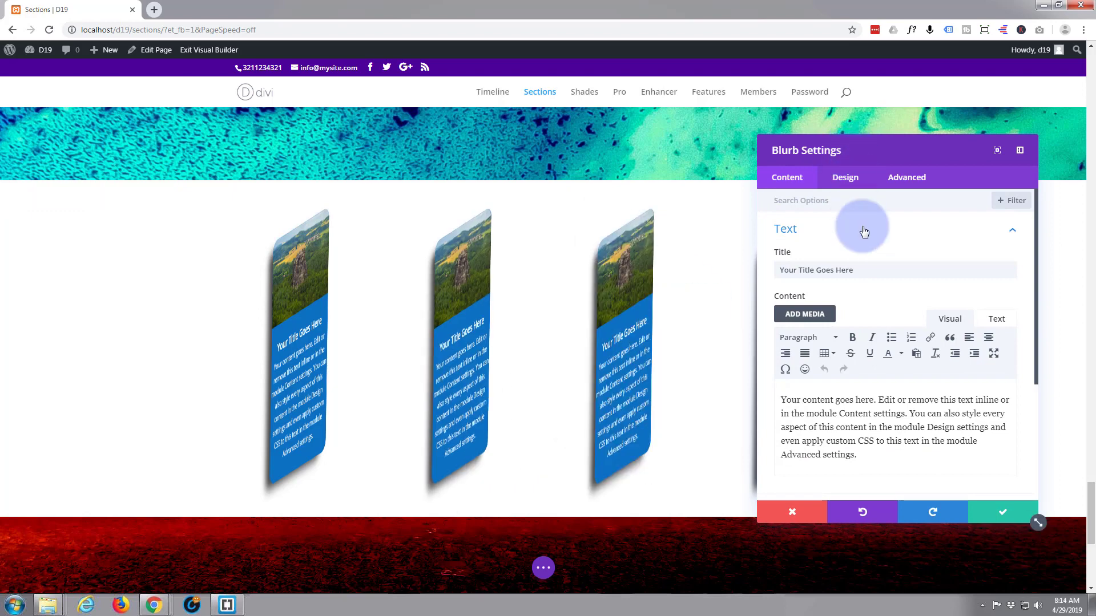
scroll(864, 226, "down", 3)
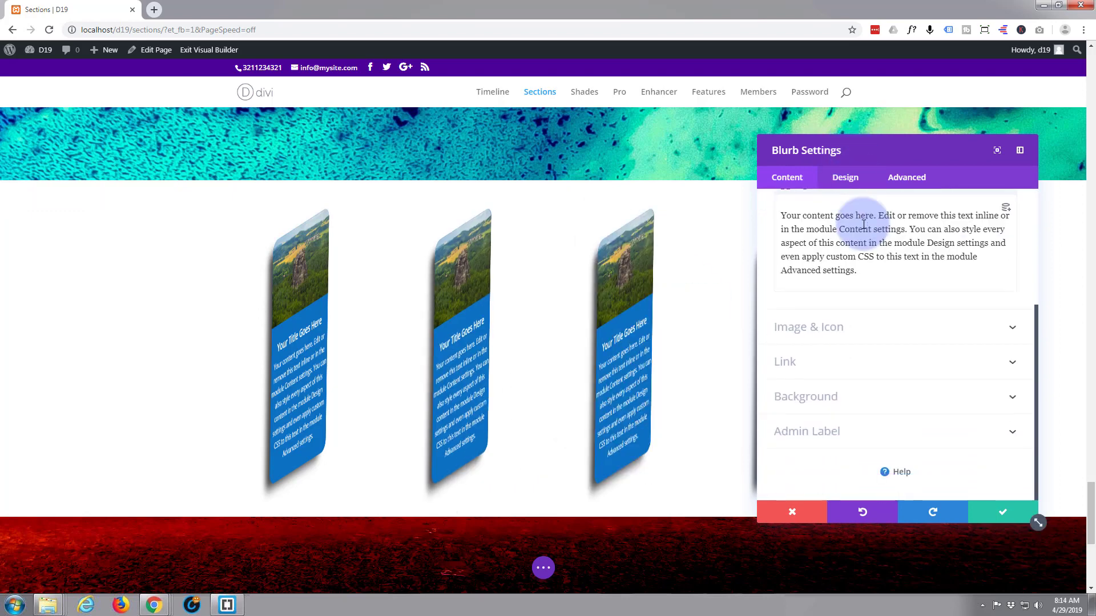
left_click(868, 328)
left_click(952, 330)
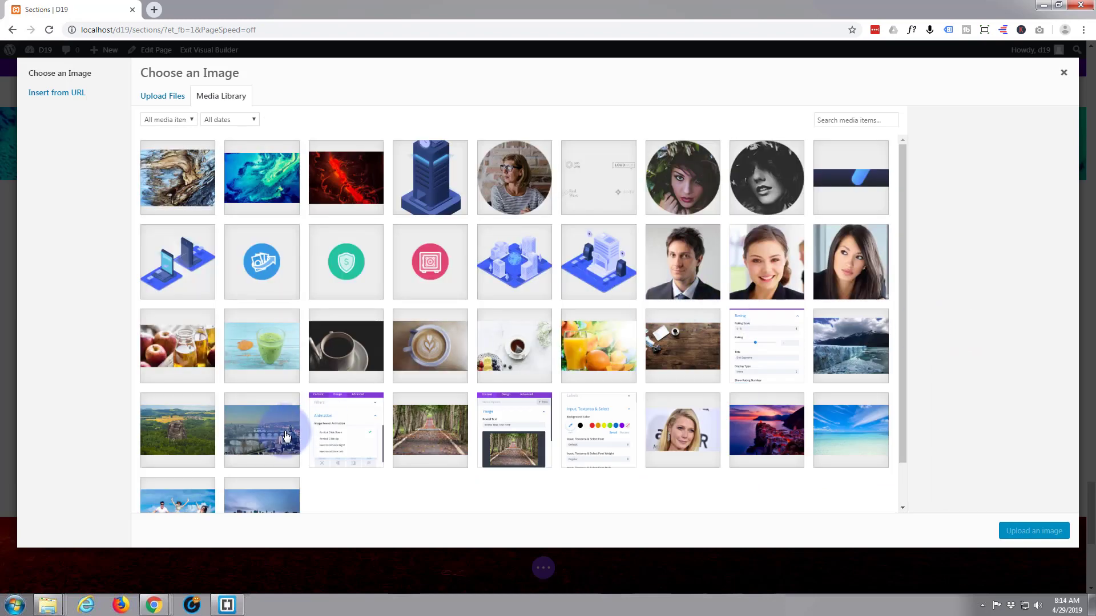
left_click(274, 437)
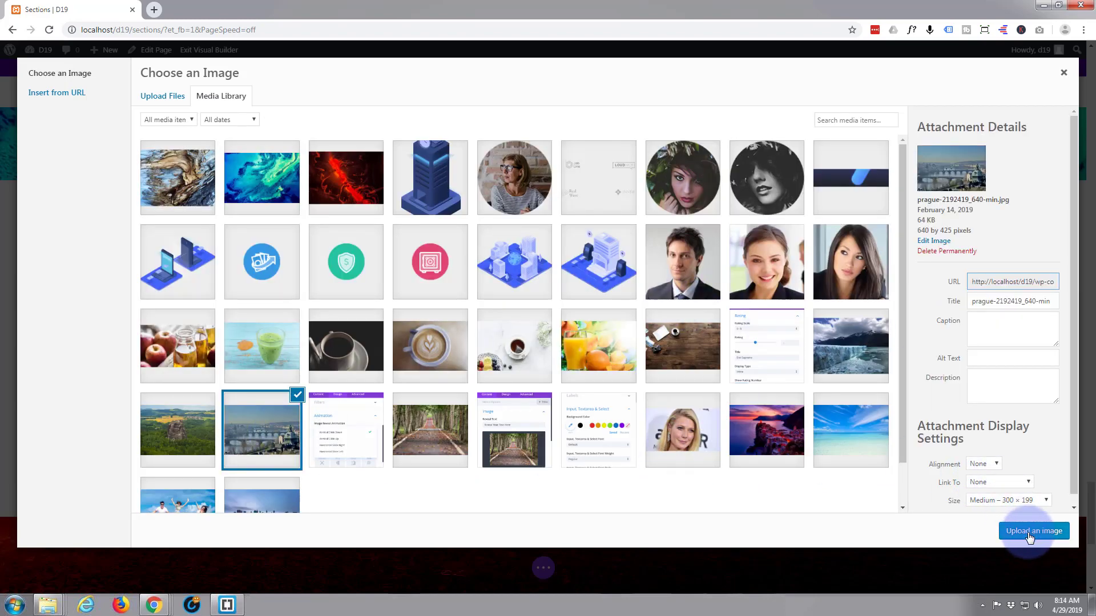
left_click(1027, 531)
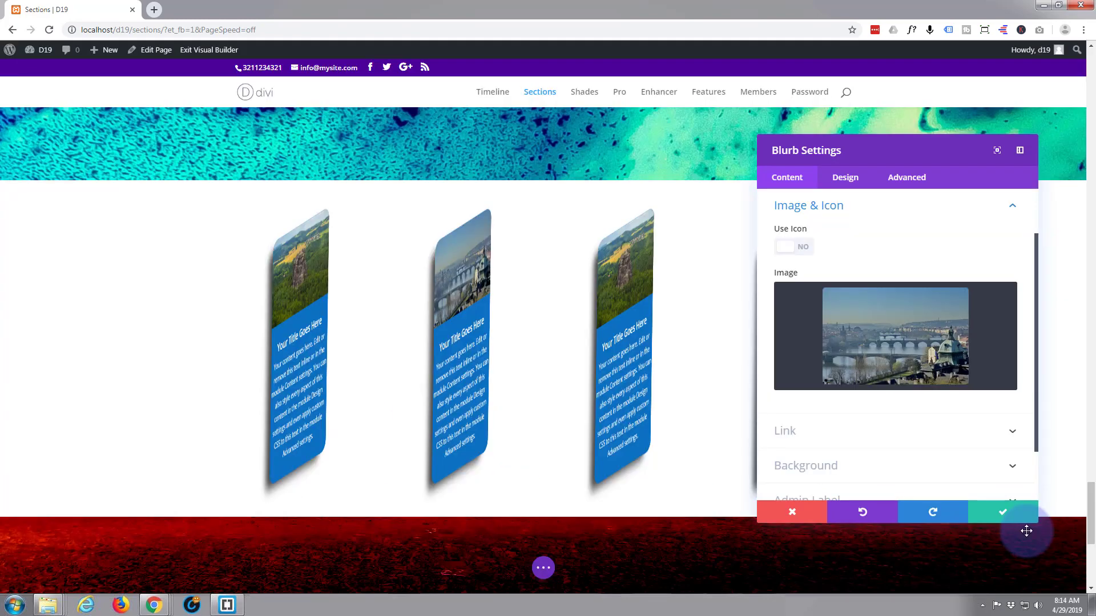
left_click(1003, 513)
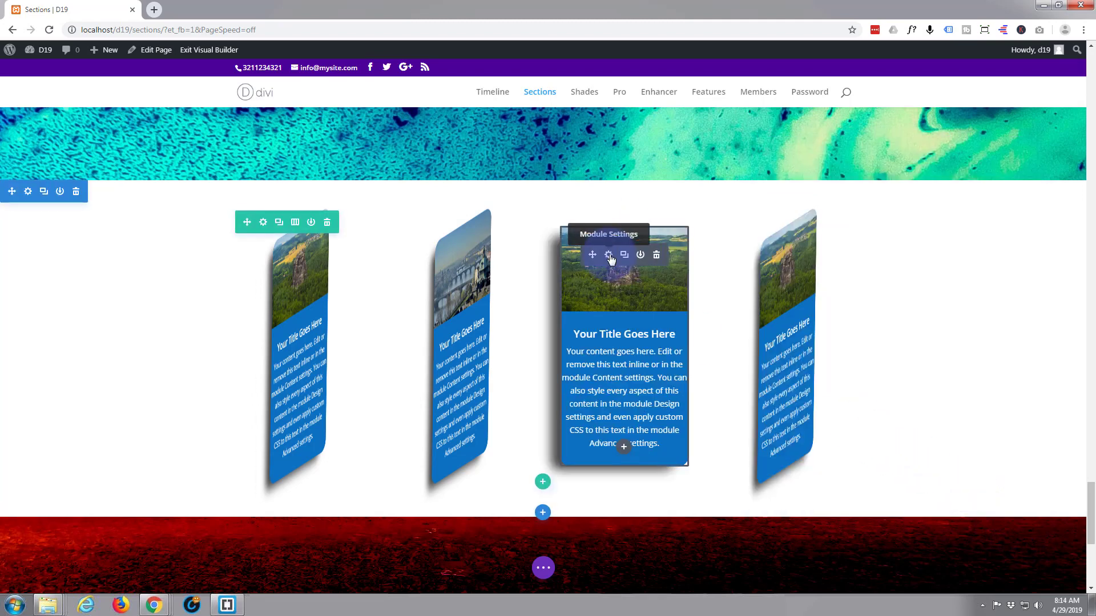
Replace the third blurb's image with pexels-photo-531602.jpeg from the media library and save the module settings.
left_click(610, 257)
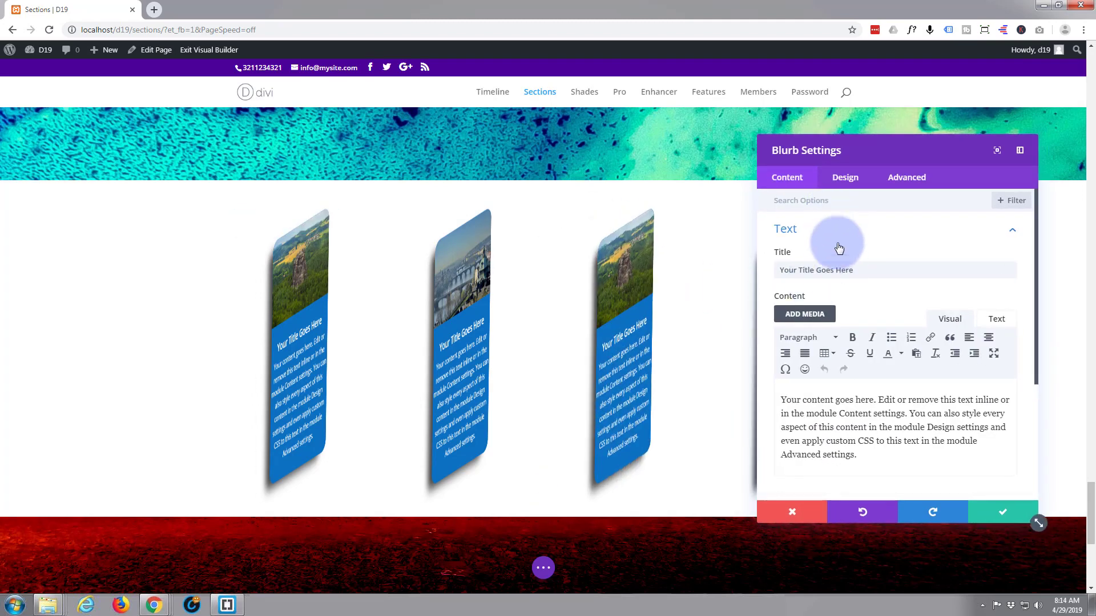
left_click(849, 231)
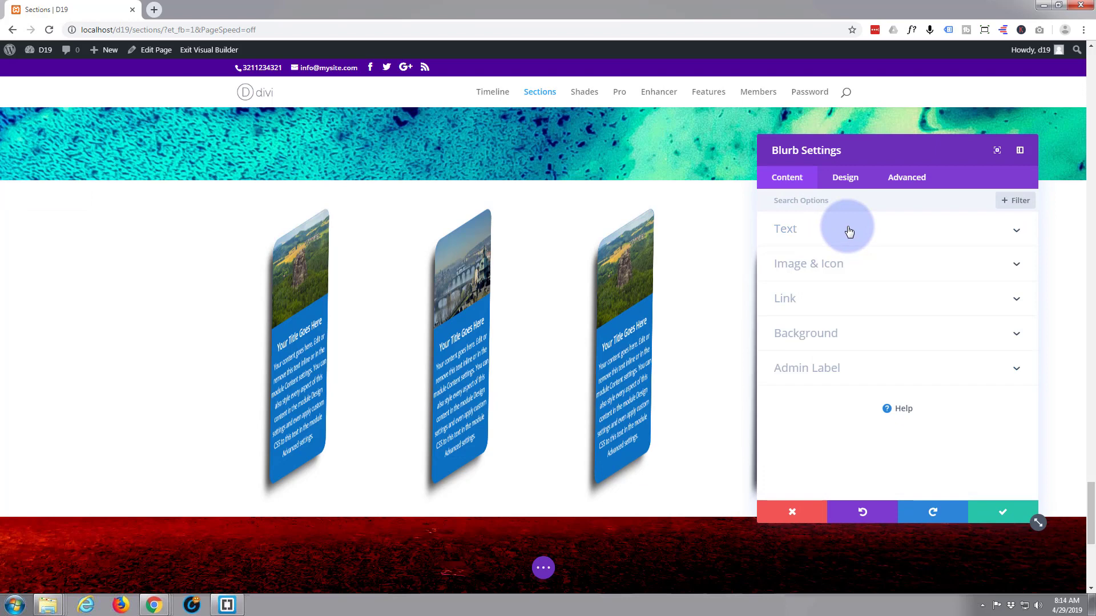
left_click(865, 265)
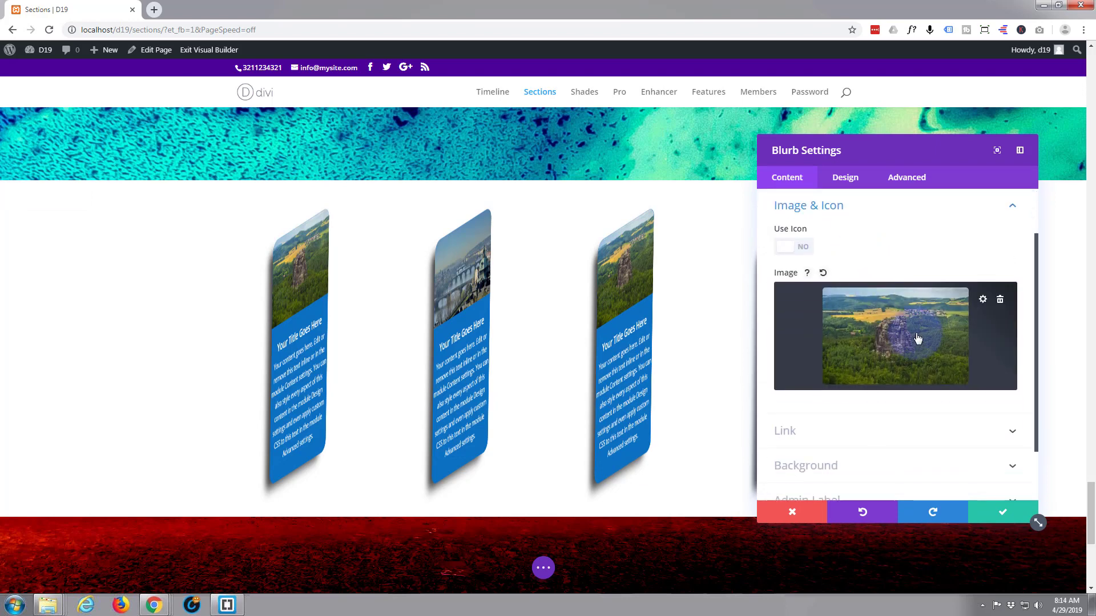
left_click(918, 338)
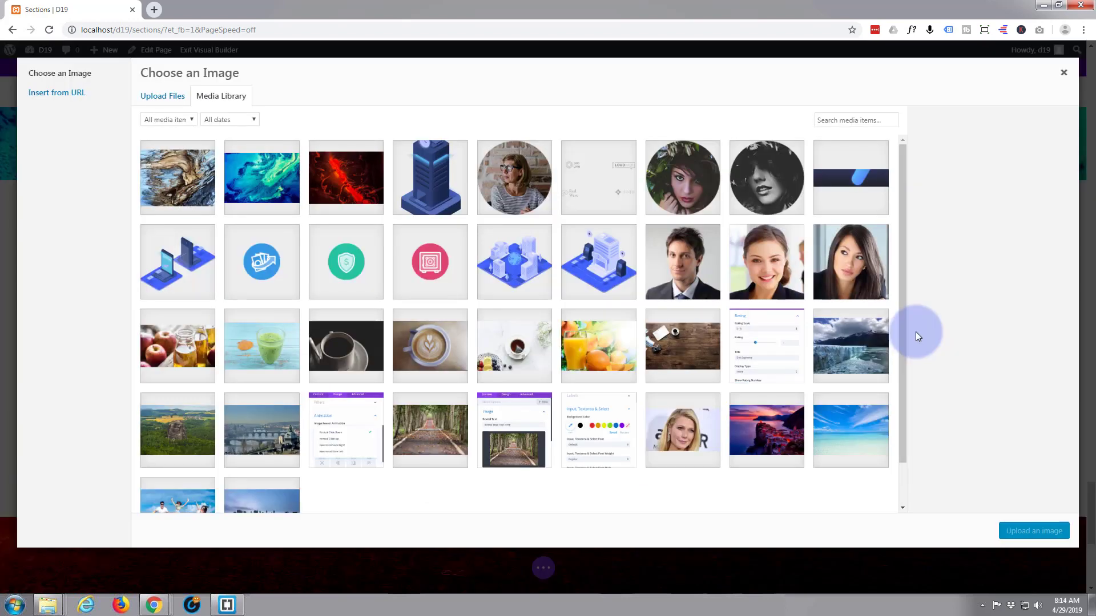
left_click(763, 430)
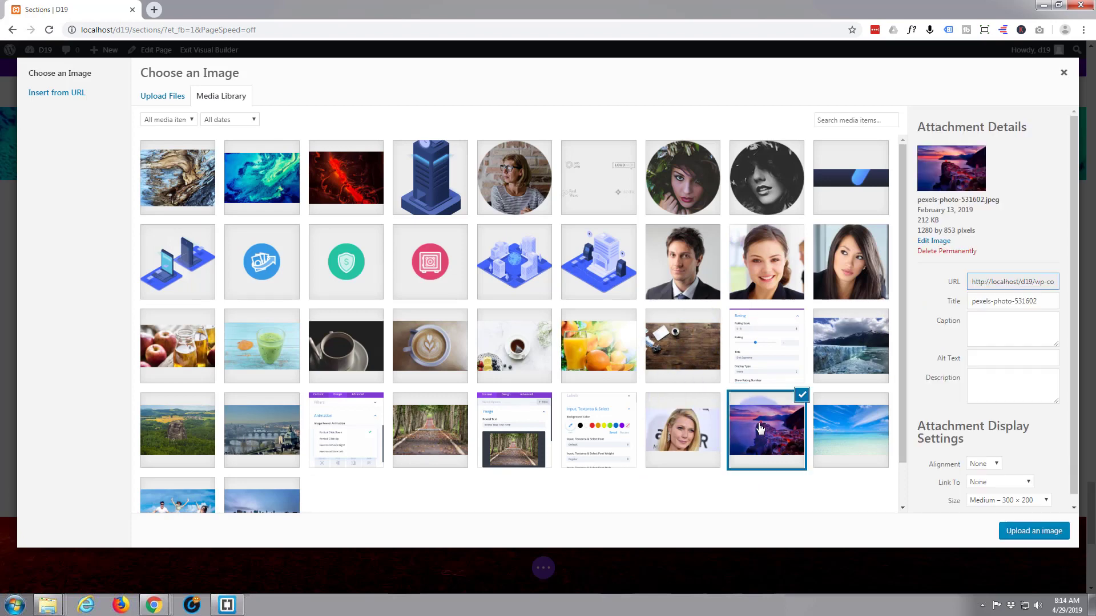
left_click(1037, 532)
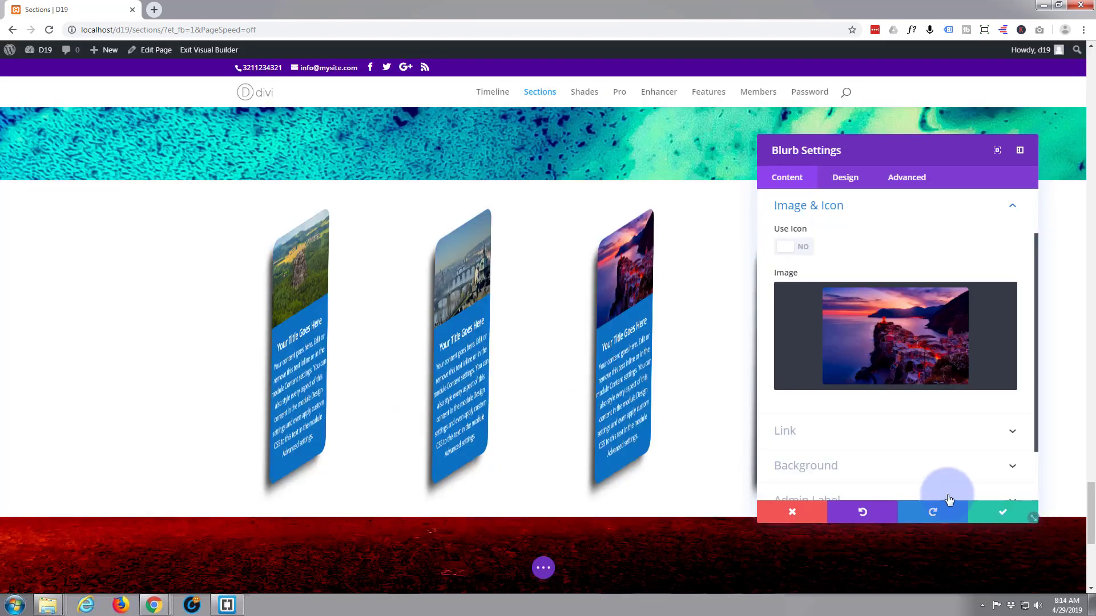
left_click(1004, 508)
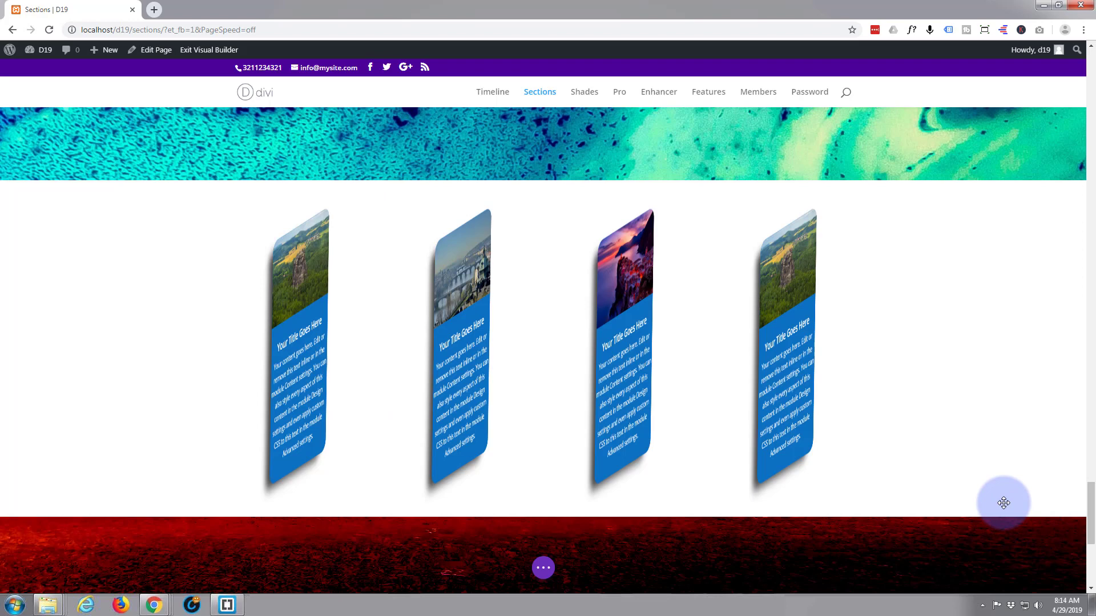
Replace the fourth blurb's image with pexels-photo-452738.jpeg from the media library and save the module settings.
left_click(772, 255)
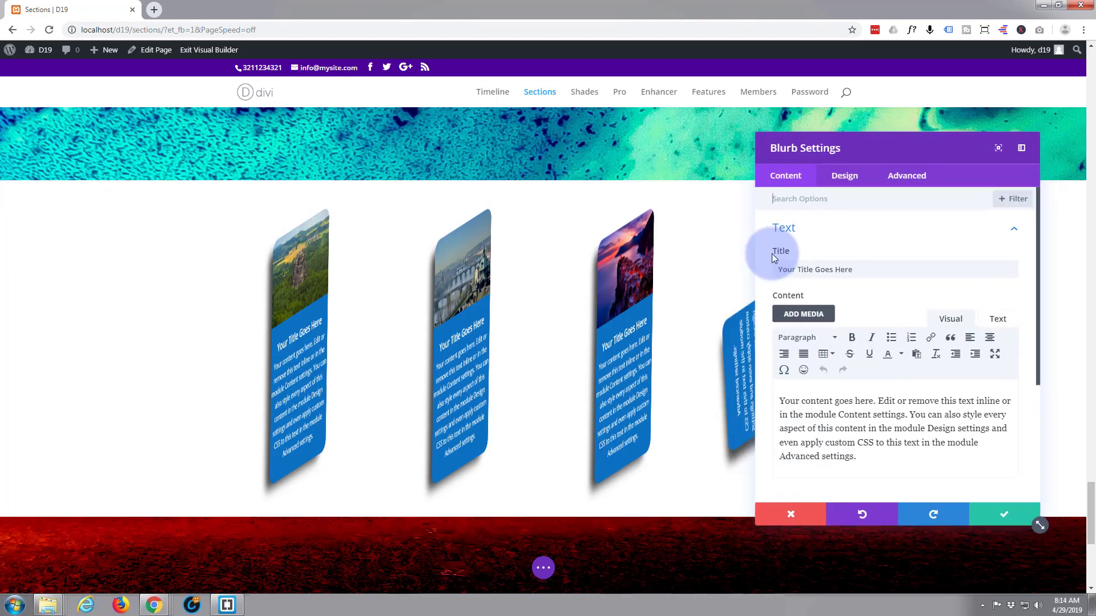
scroll(807, 311, "down", 2)
left_click(826, 298)
scroll(826, 300, "down", 1)
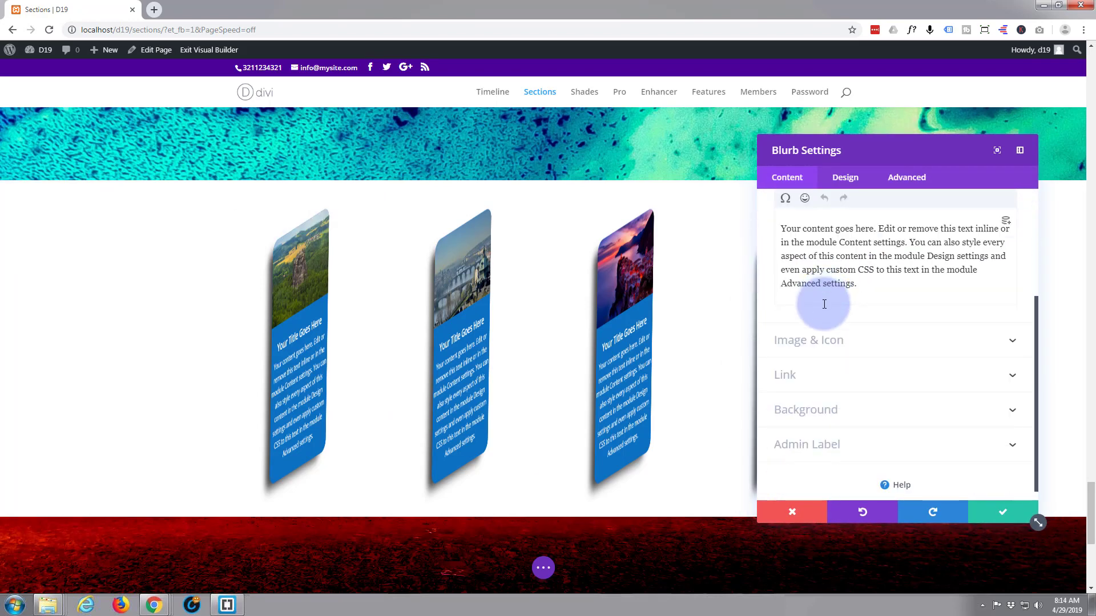
left_click(841, 345)
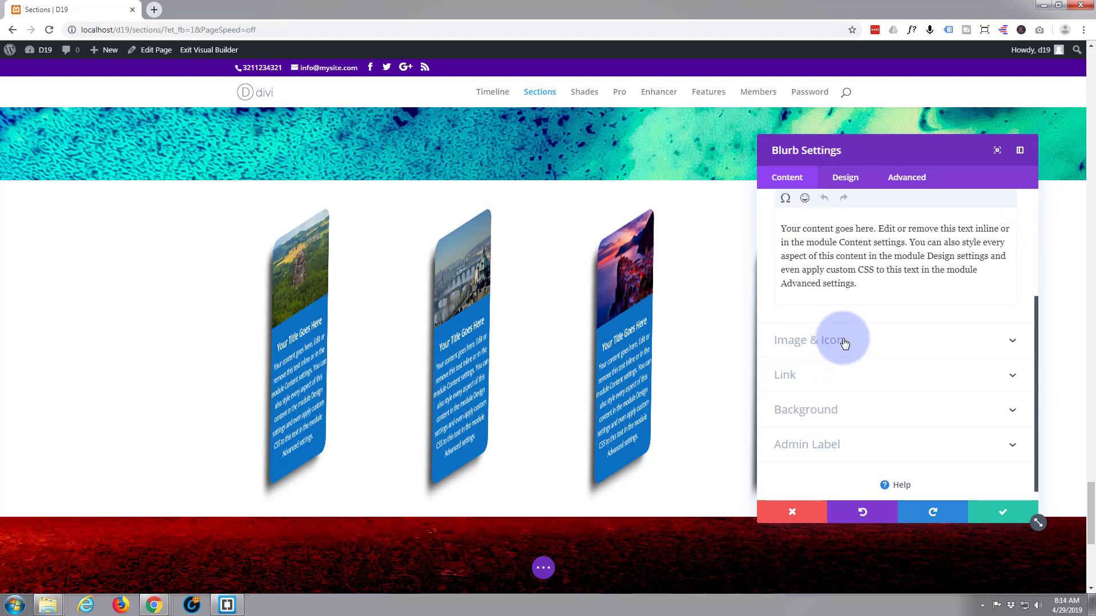
left_click(846, 343)
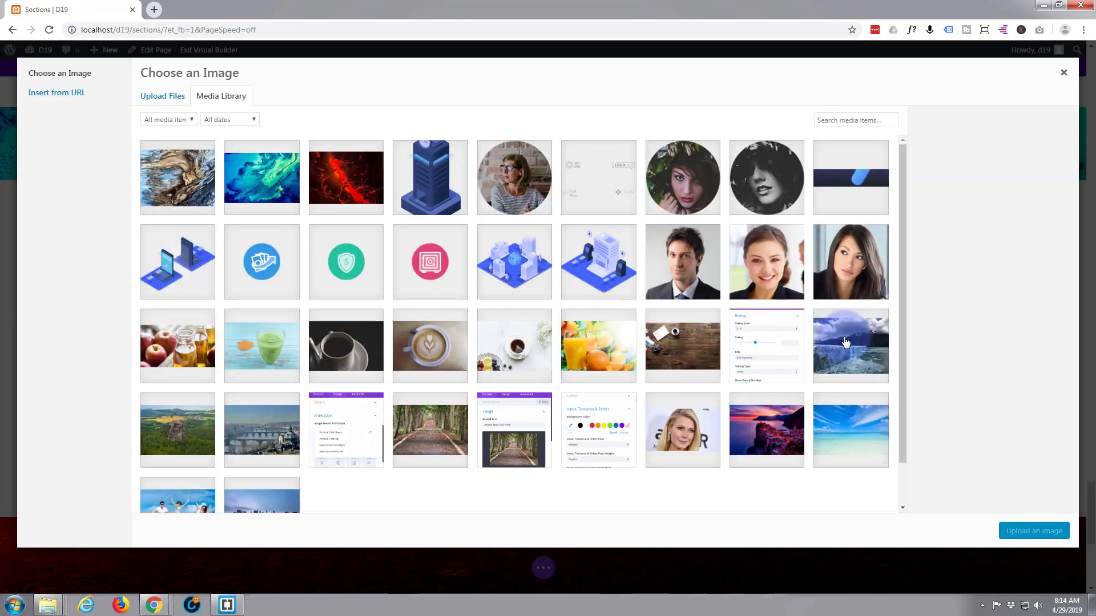
scroll(386, 416, "down", 1)
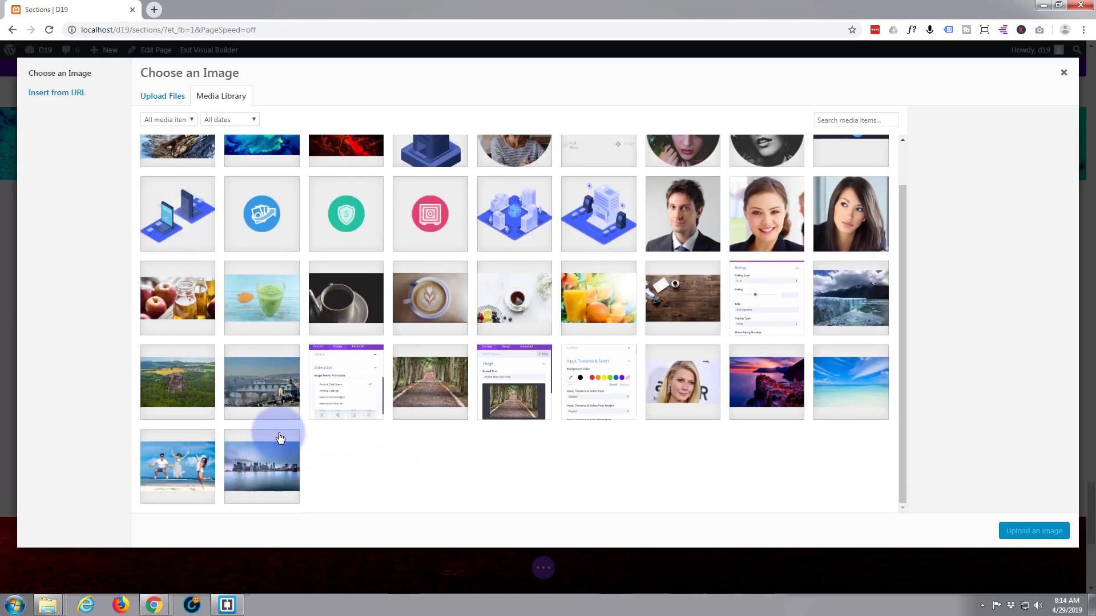
left_click(171, 462)
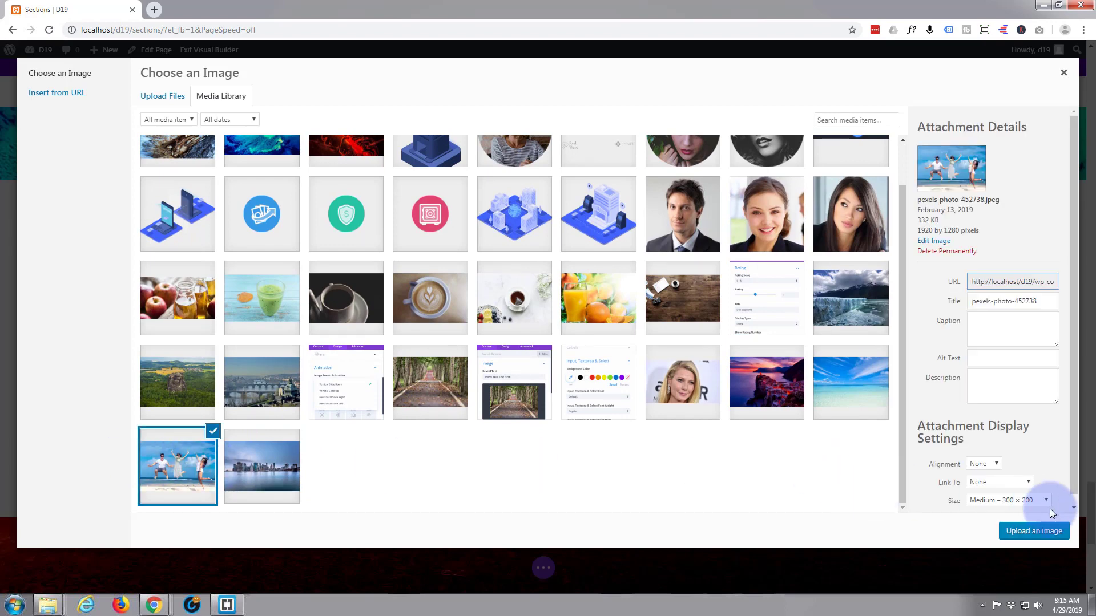
left_click(1030, 530)
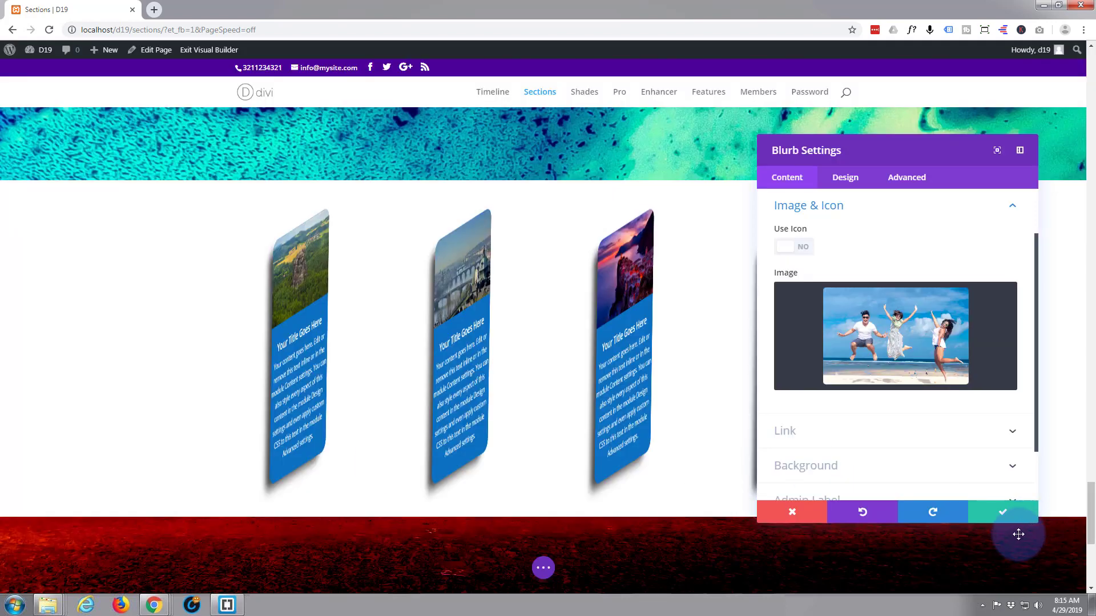
left_click(1004, 512)
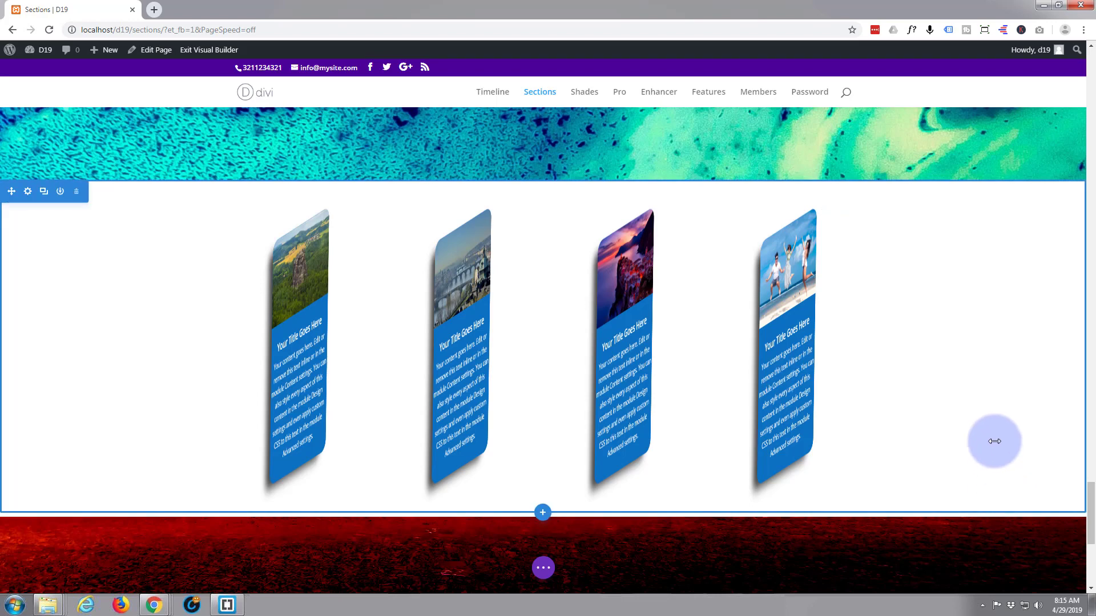
mouse_move(957, 295)
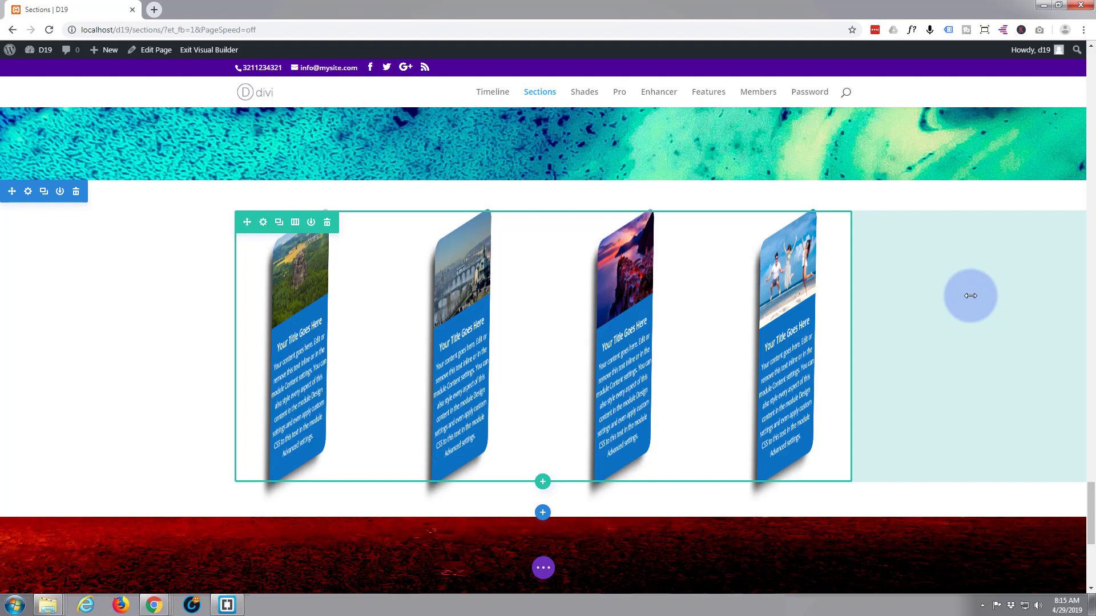
left_click_drag(970, 296, 729, 335)
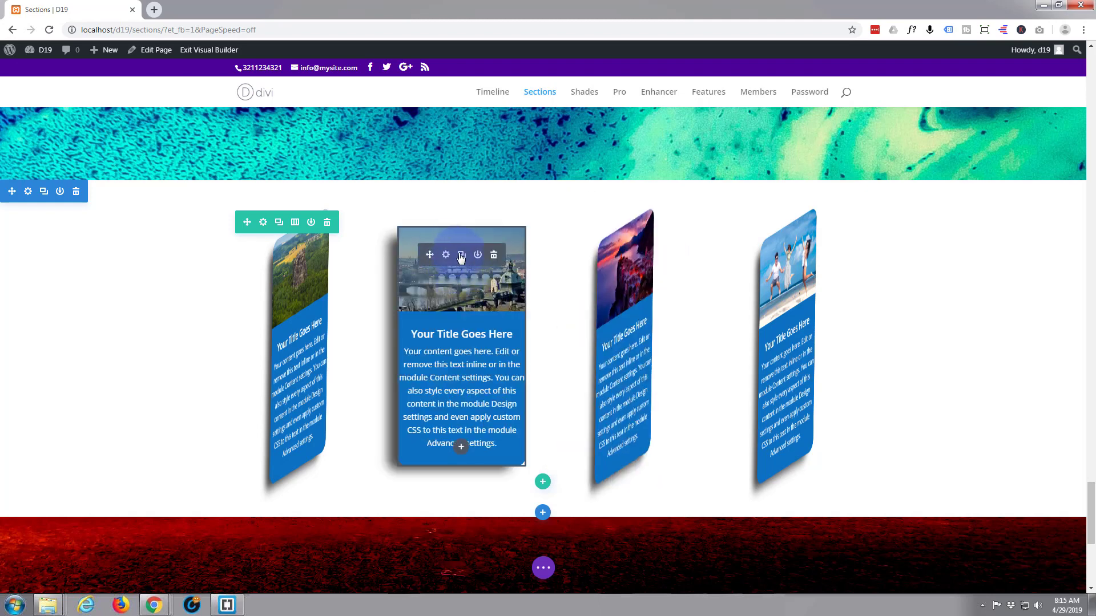
Offset the second blurb in its default state by 152px horizontally and 0px vertically with Transform Translate.
left_click(446, 257)
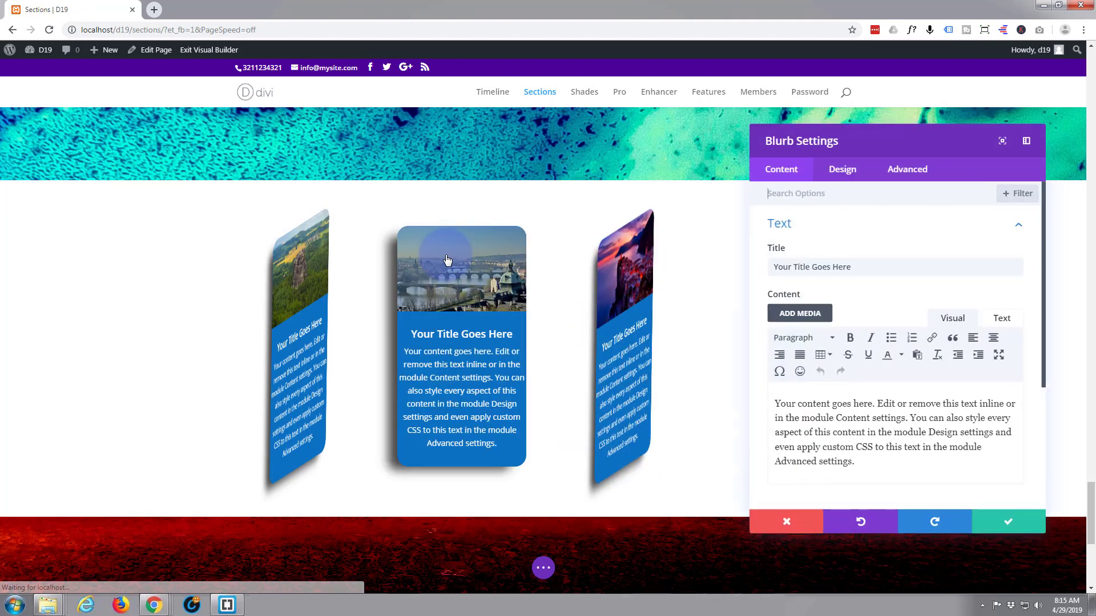
left_click(854, 180)
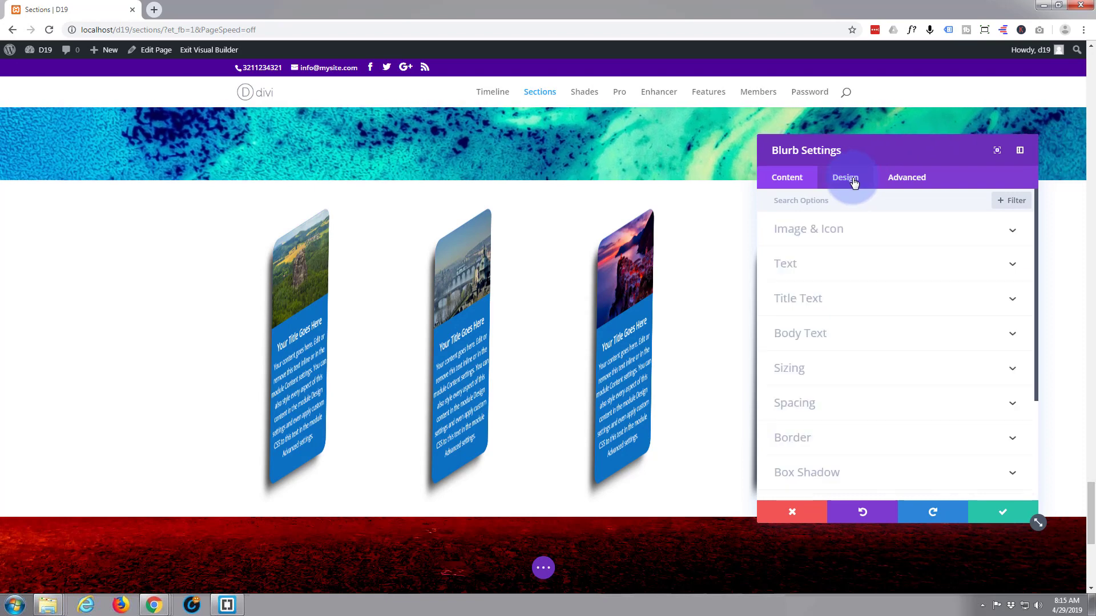
scroll(892, 388, "down", 5)
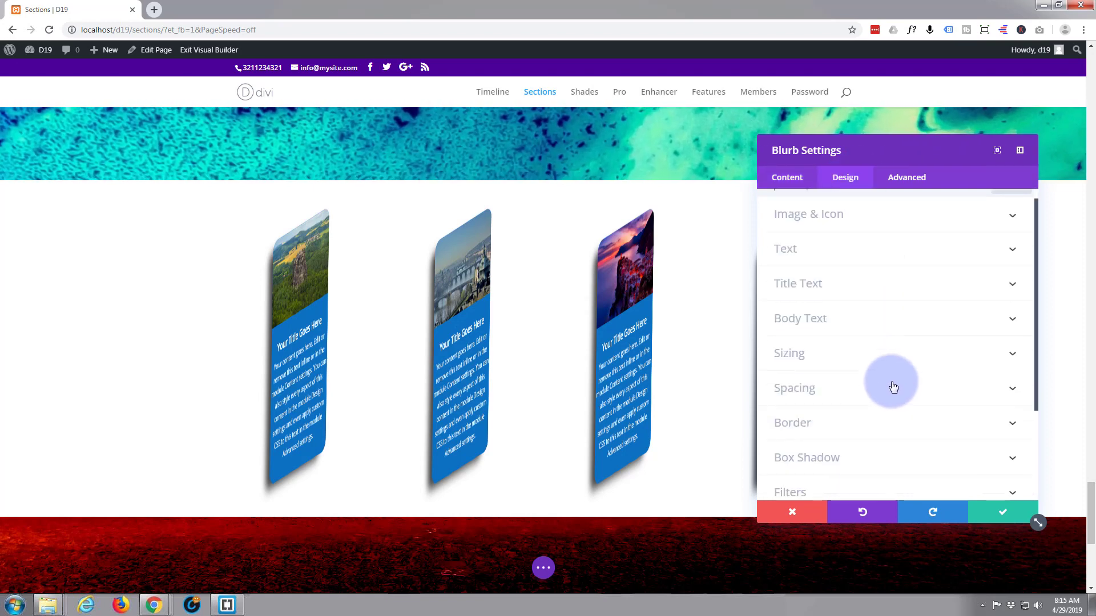
left_click(868, 404)
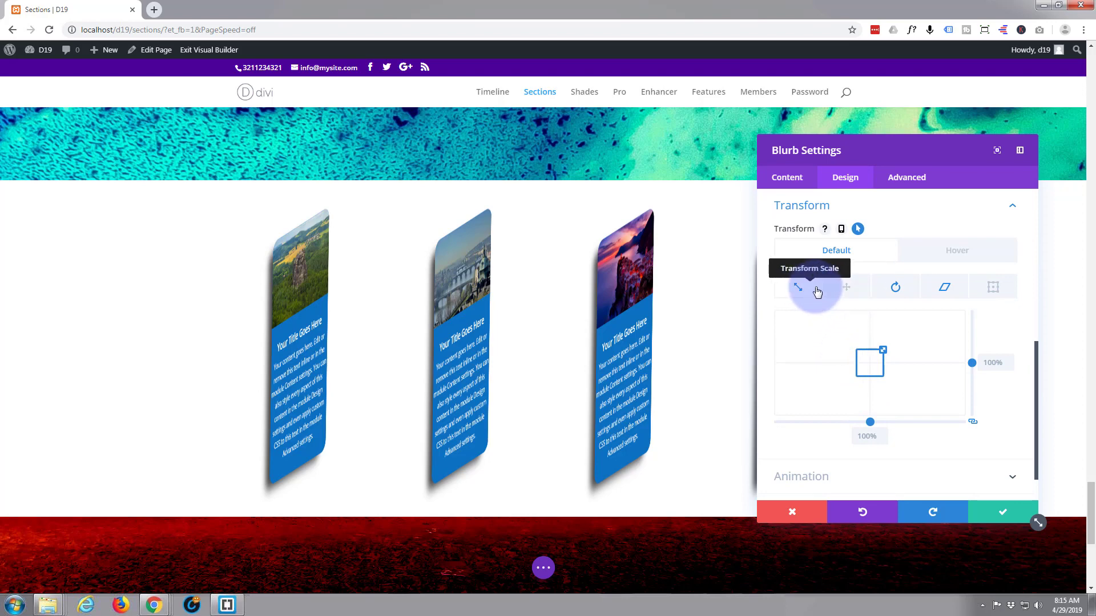
left_click(839, 290)
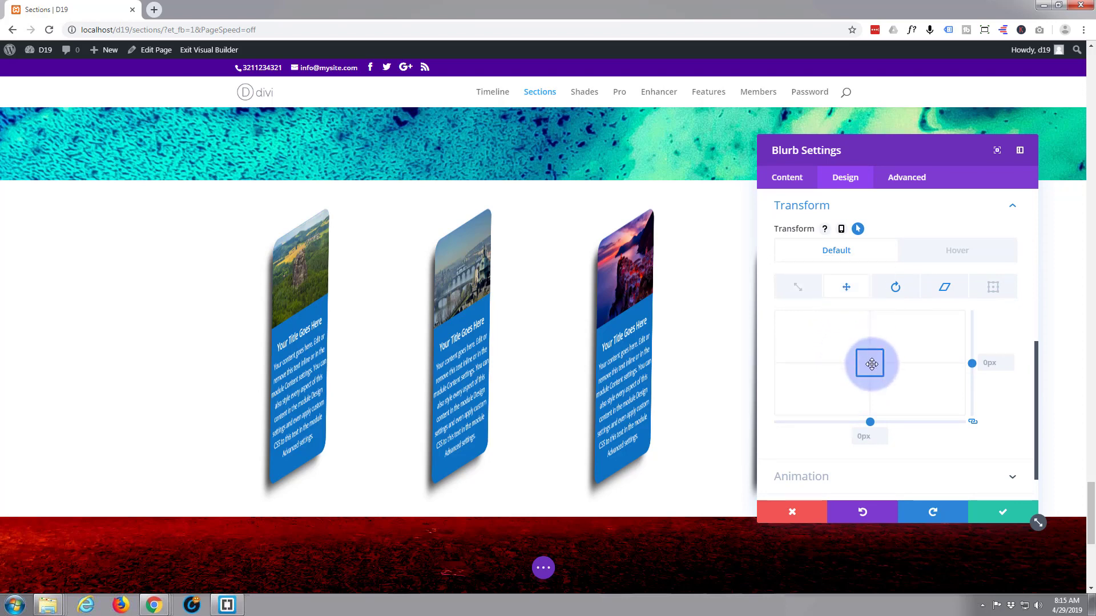
left_click_drag(872, 364, 895, 367)
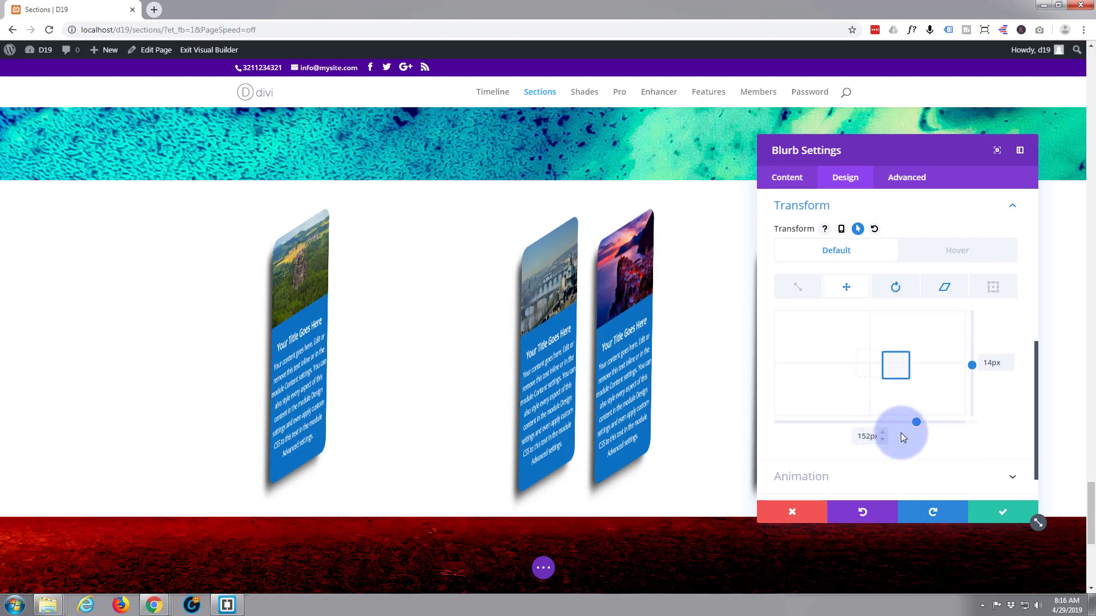
left_click_drag(984, 362, 992, 362)
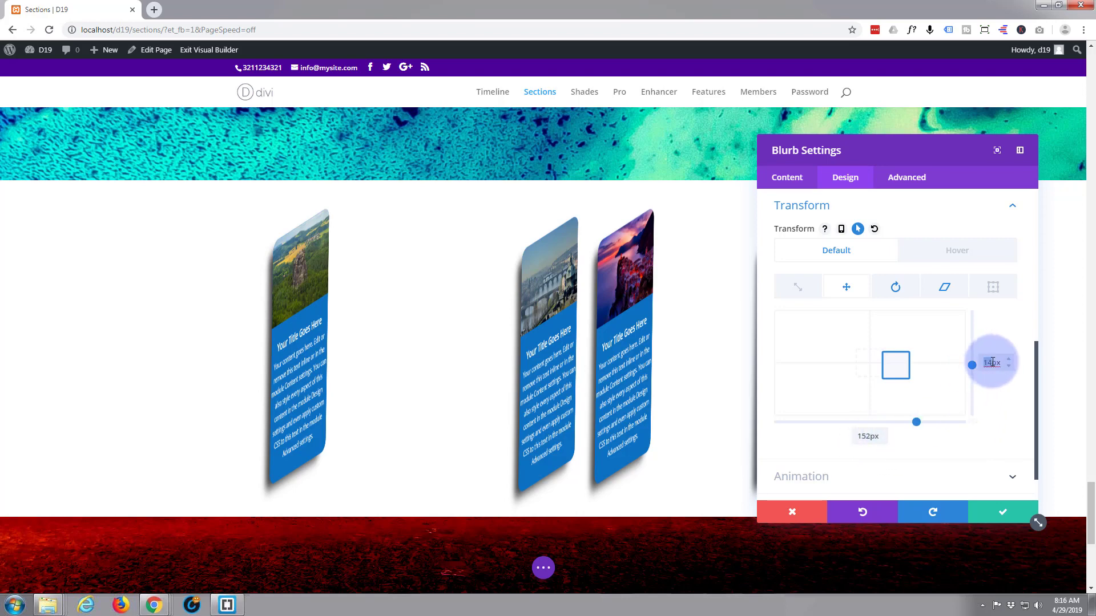
type("0")
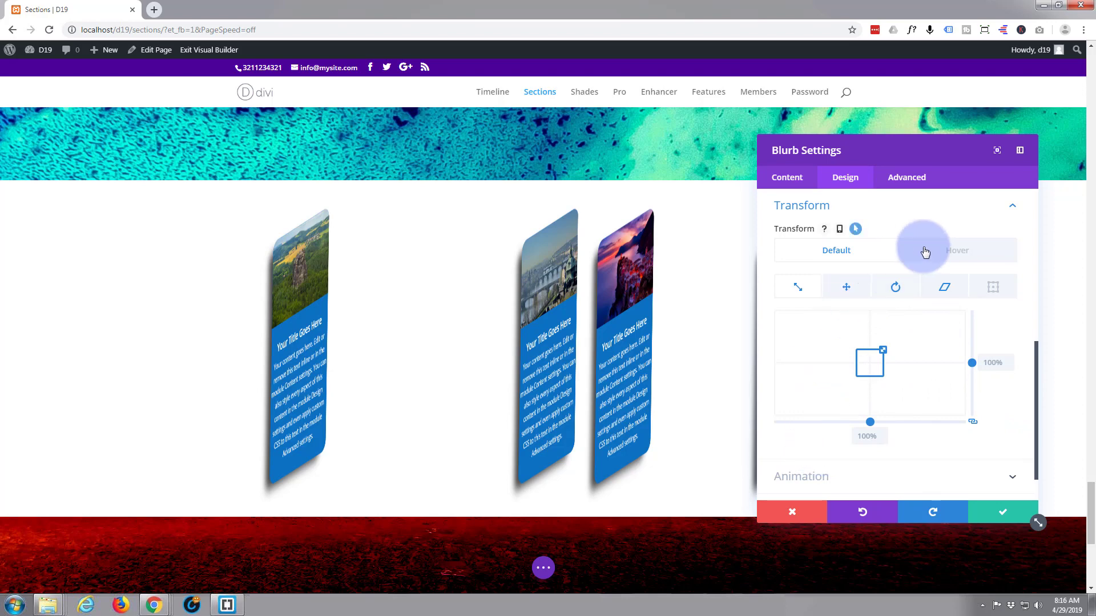
Set the second blurb's hover translate to 34px horizontally and 0px vertically, and save the module settings.
left_click(956, 252)
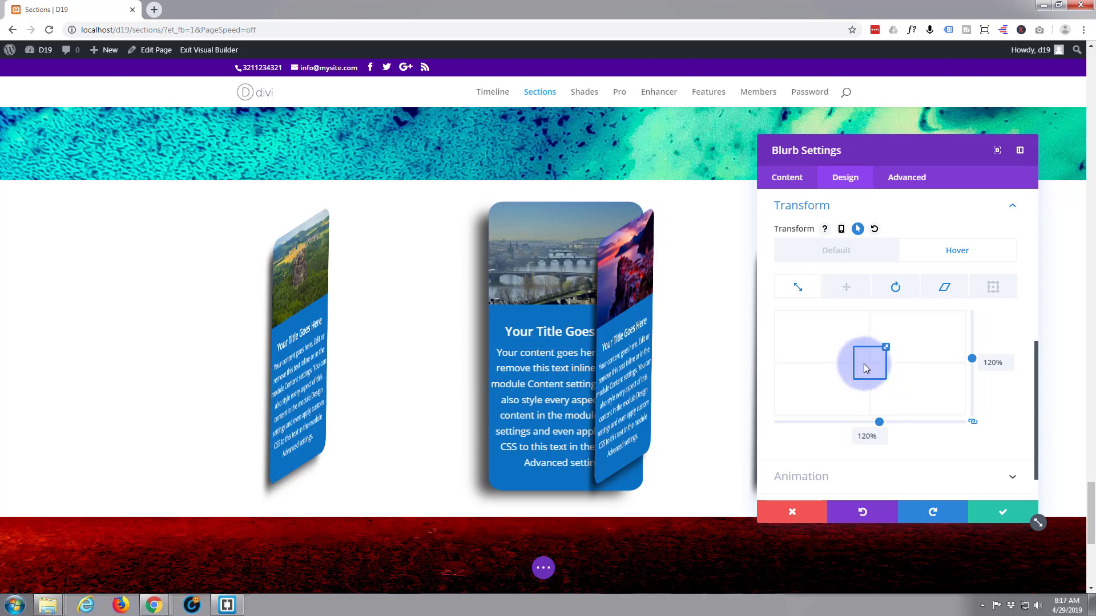
left_click(848, 289)
left_click_drag(895, 363, 886, 367)
left_click_drag(885, 366, 879, 366)
left_click(989, 363)
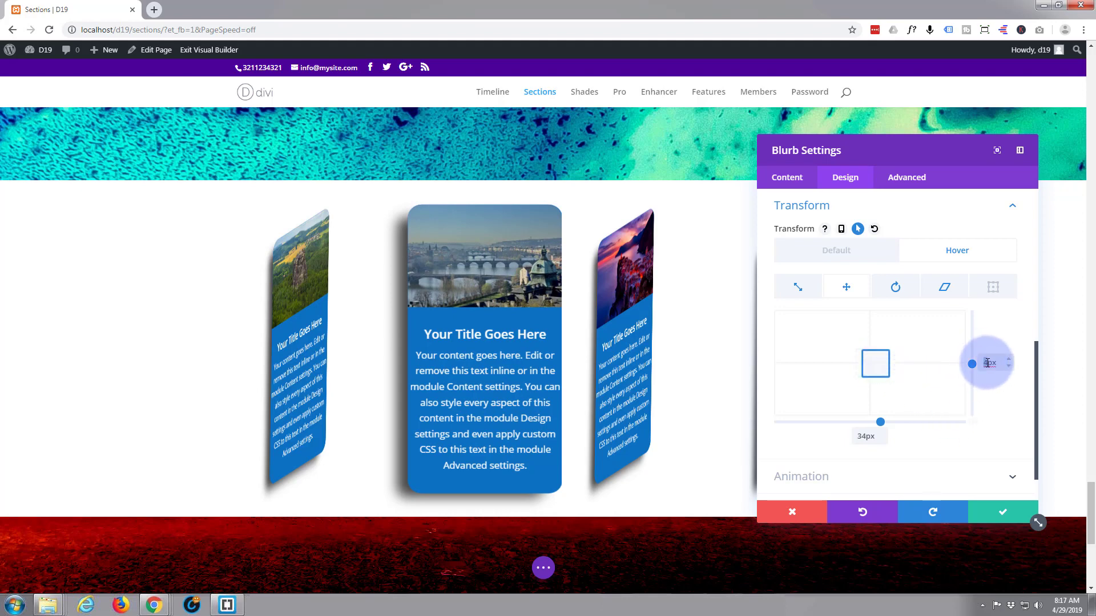
type("0")
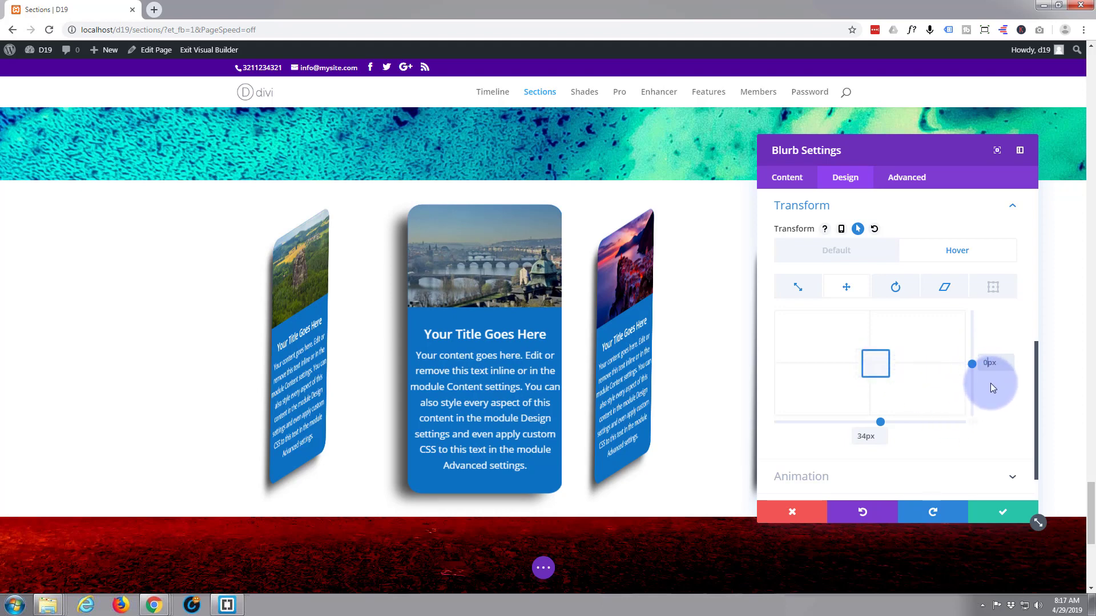
left_click(997, 447)
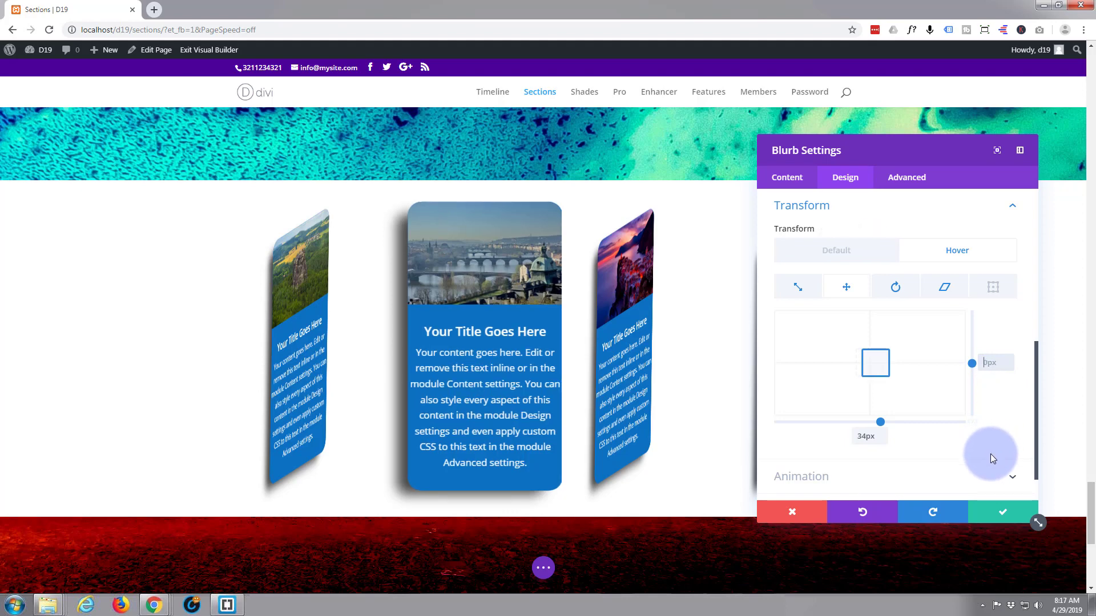
left_click(1001, 509)
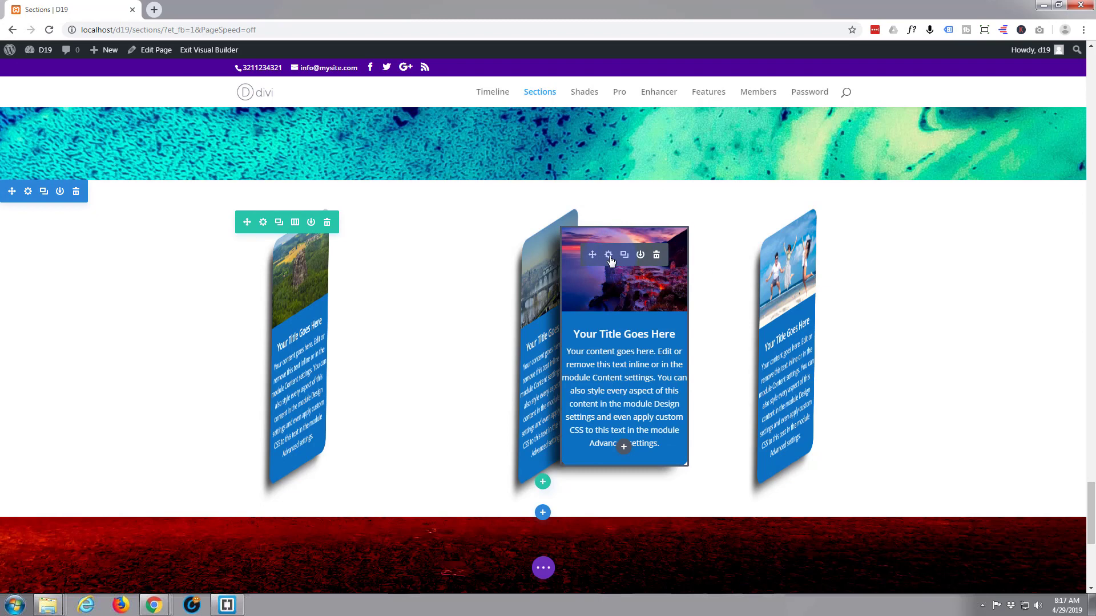
Offset the third blurb in its default state by -76px horizontally and 0px vertically so it overlaps the second card.
left_click(609, 255)
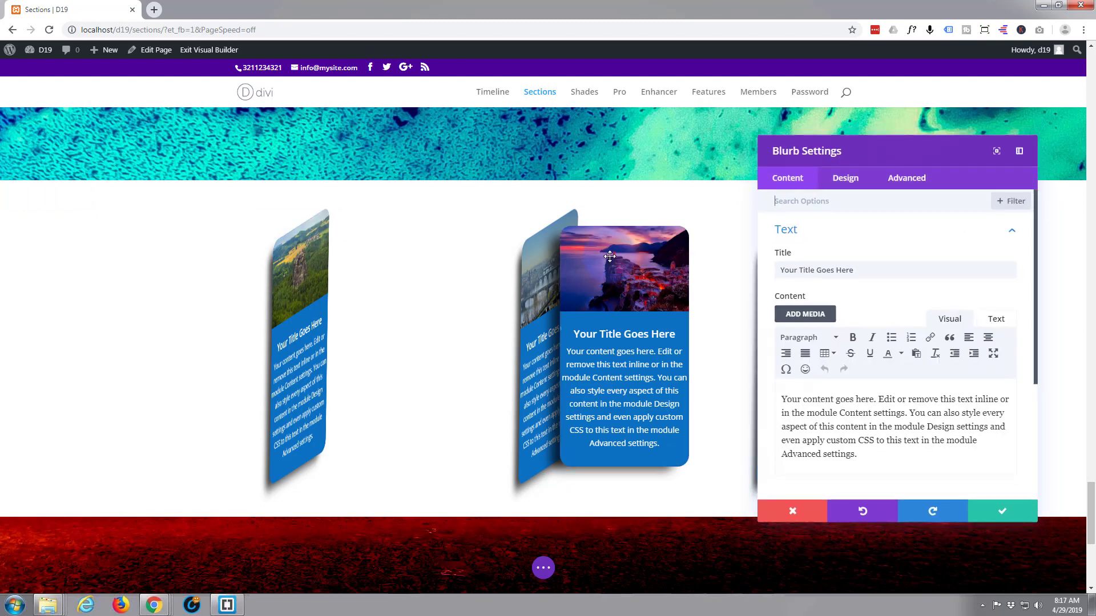
left_click(844, 178)
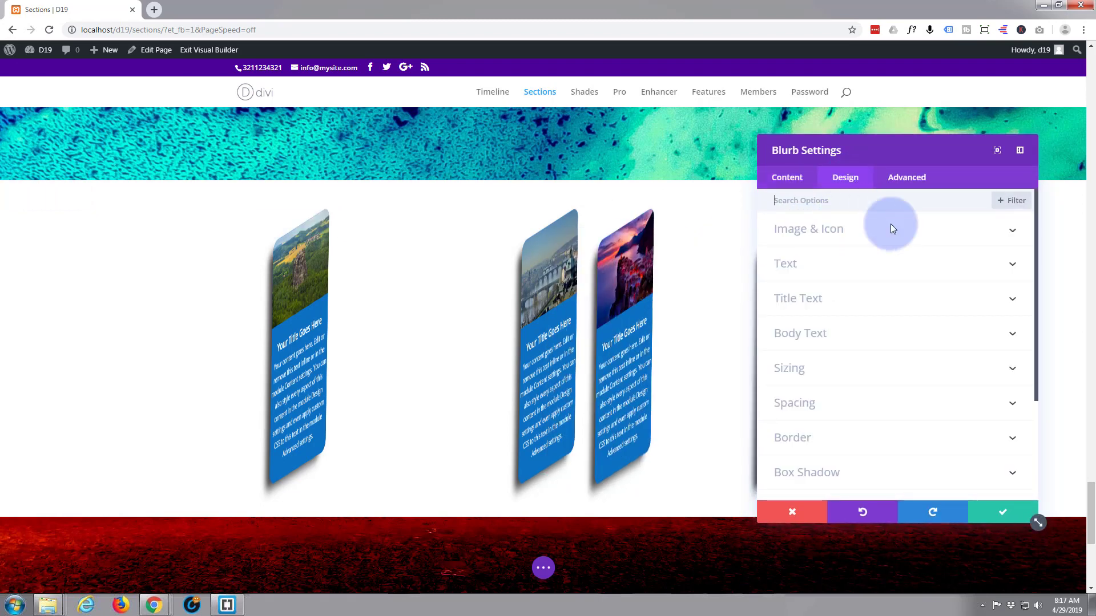
scroll(919, 320, "down", 2)
scroll(916, 342, "down", 1)
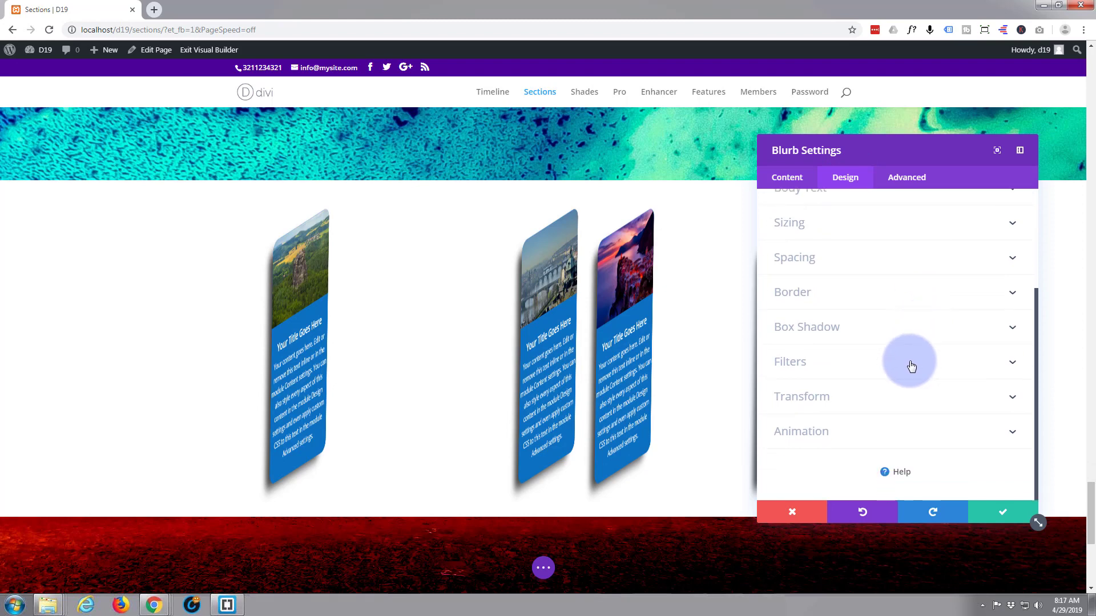
left_click(909, 397)
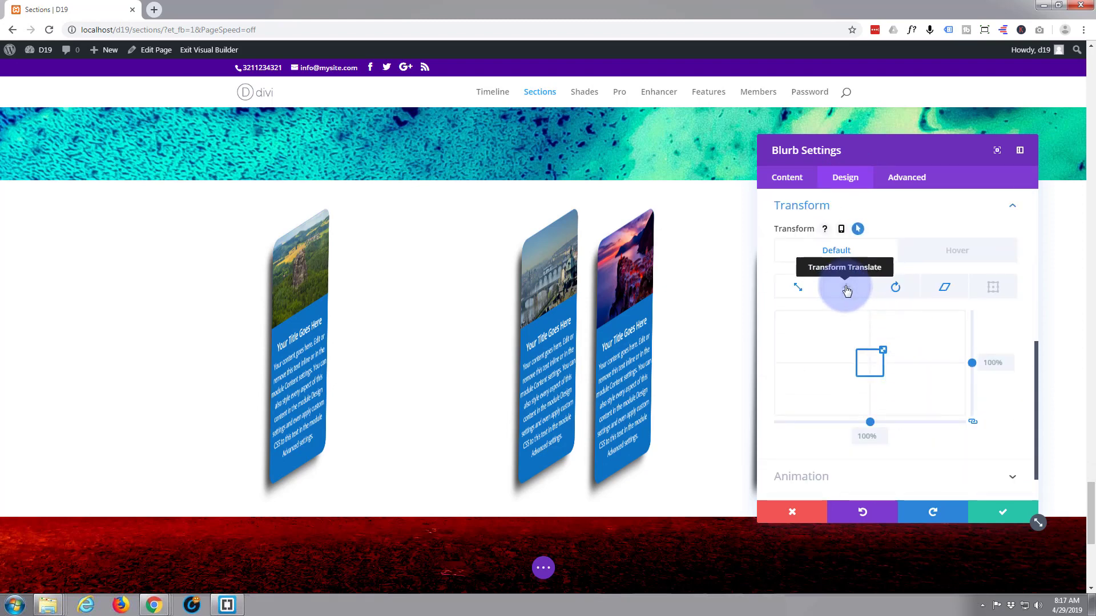
left_click(848, 290)
mouse_move(869, 363)
left_mouse_down()
mouse_move(841, 366)
mouse_move(873, 362)
mouse_move(856, 366)
left_mouse_up()
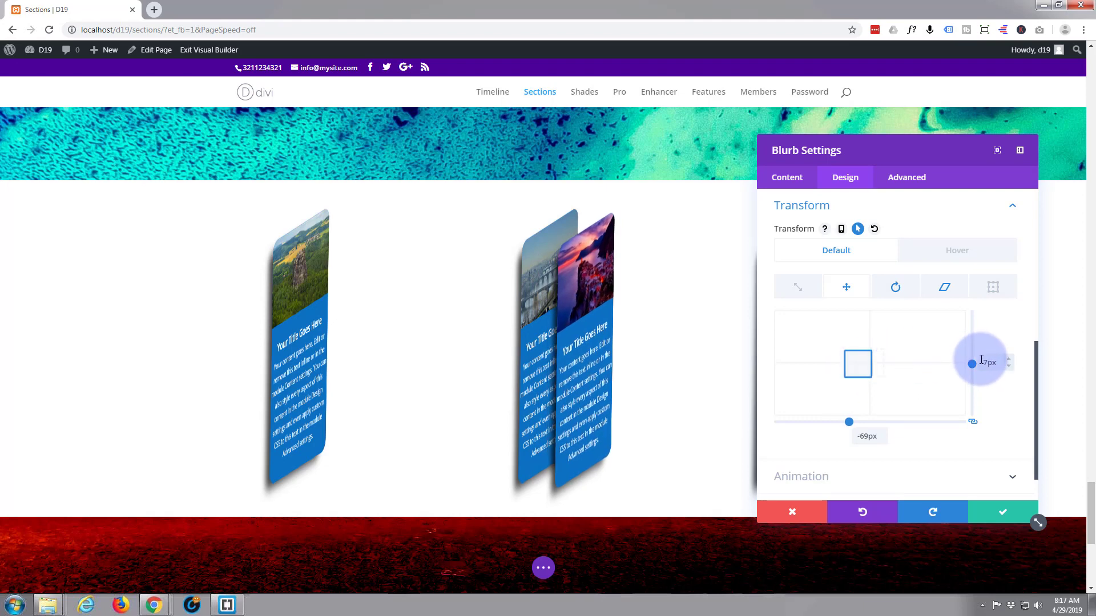
left_click_drag(983, 361, 989, 361)
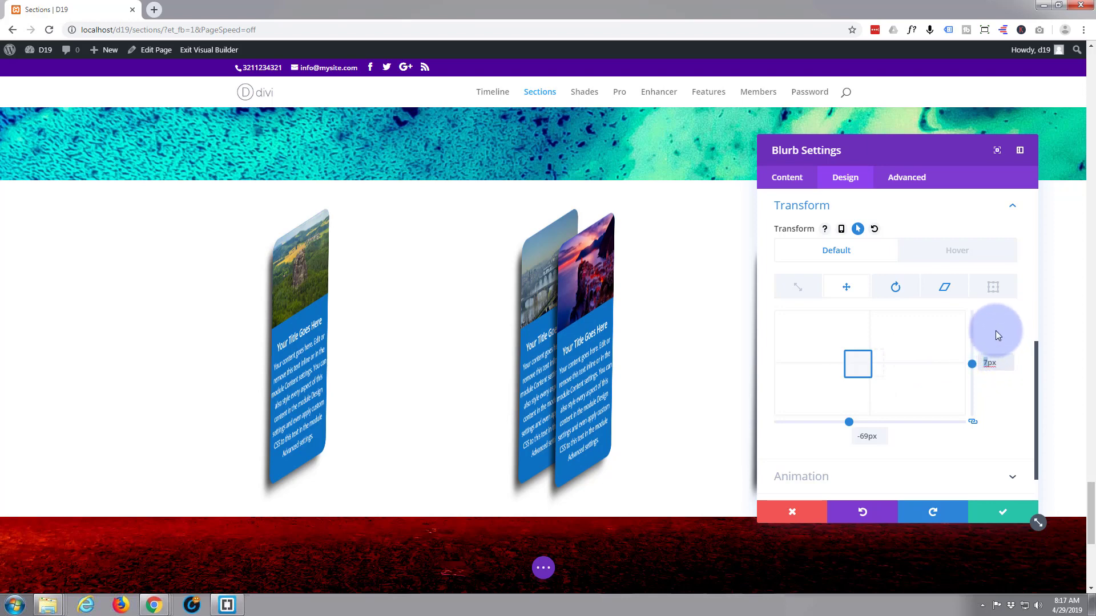
type("0")
key("BackSpace")
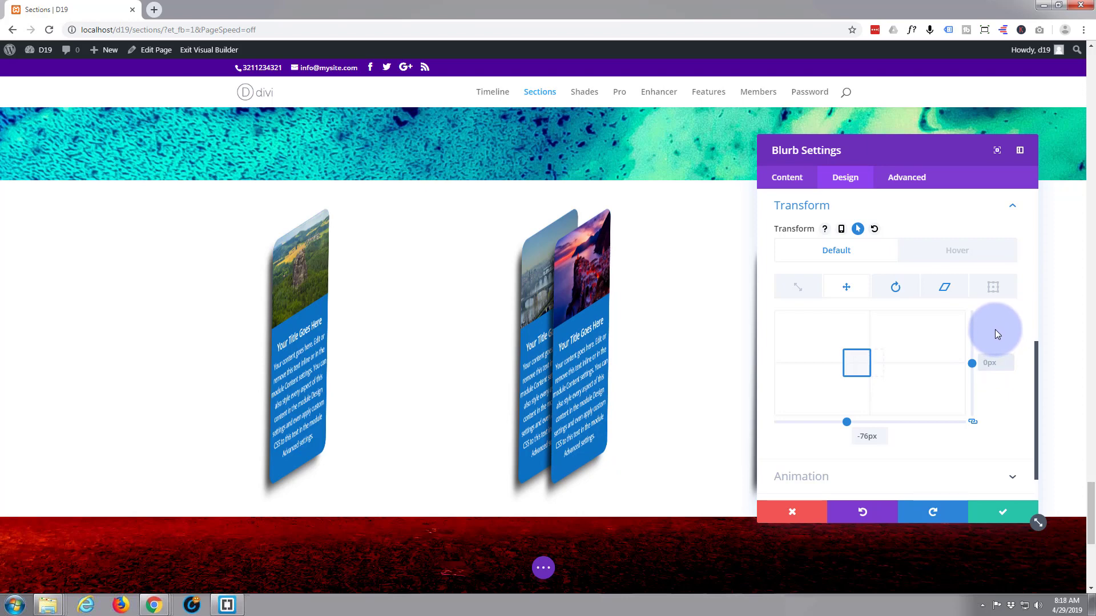
Set the third blurb's hover translate to -135px horizontally and 0px vertically, and save the module settings.
left_click(958, 254)
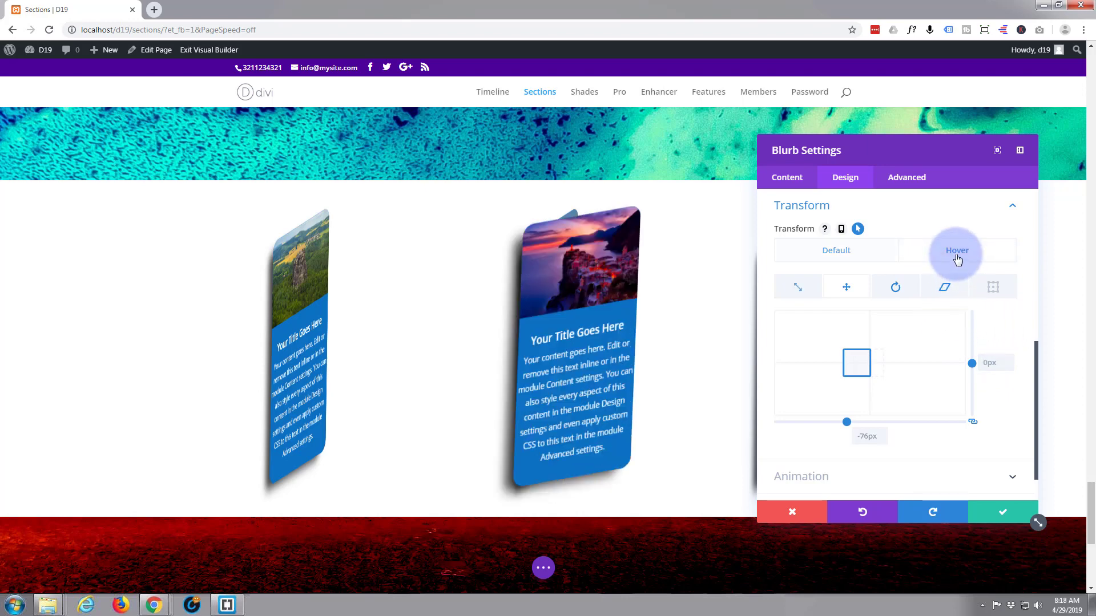
left_click_drag(857, 363, 850, 364)
left_click_drag(972, 365, 975, 370)
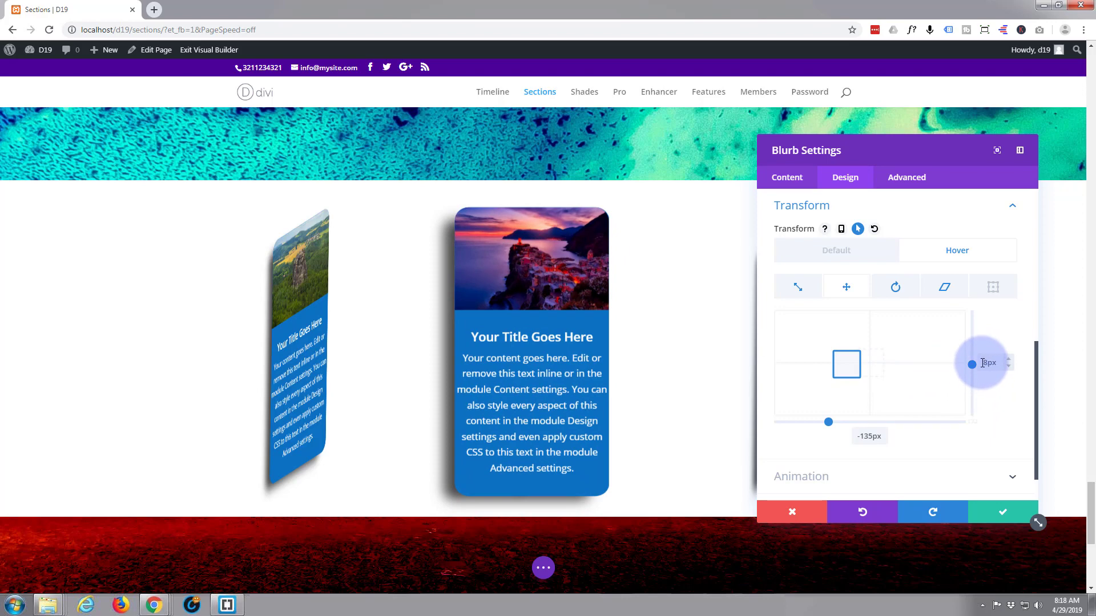
left_click(982, 364)
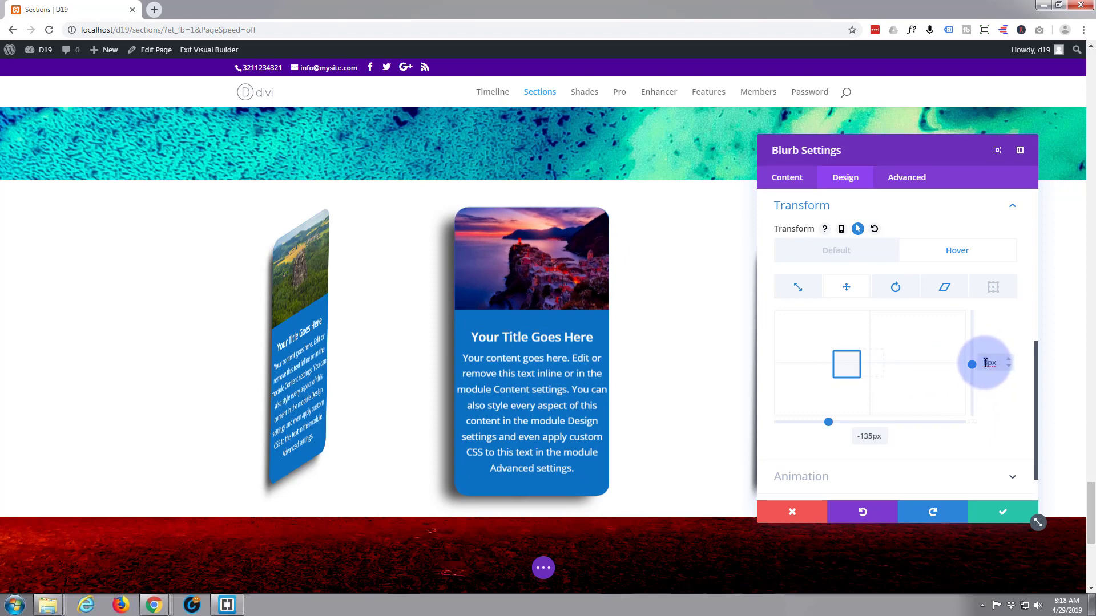
type("0")
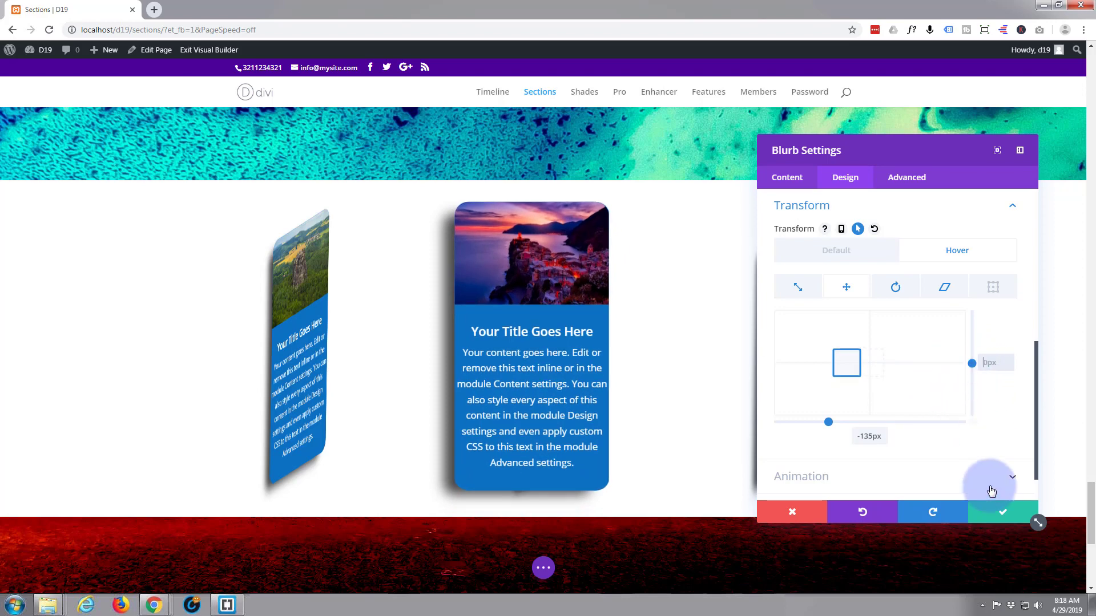
left_click(1004, 513)
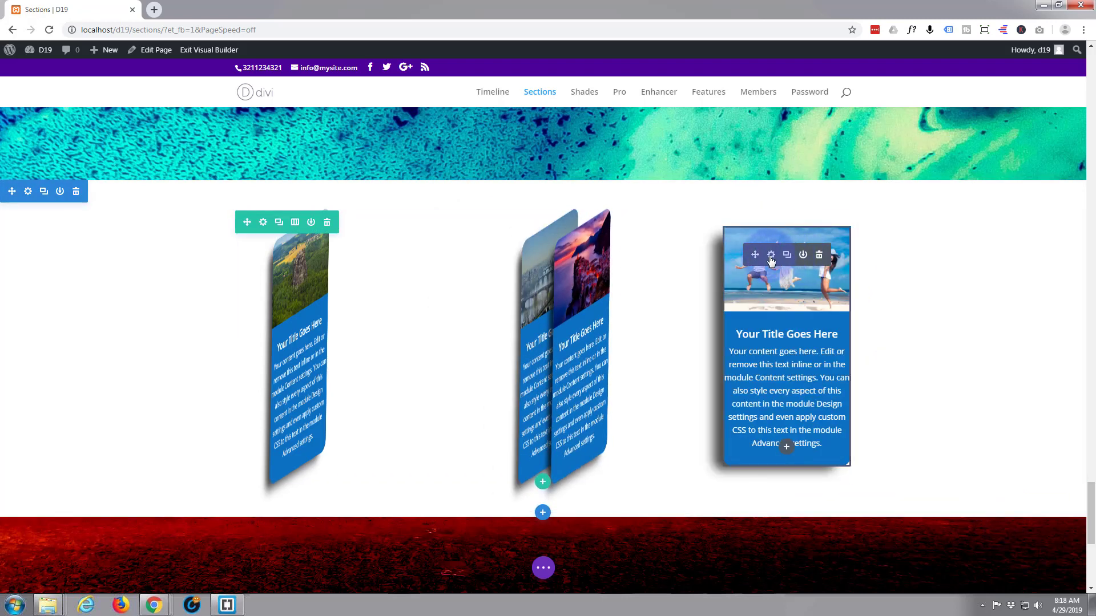
Move the fourth blurb's settings window clear of the cards and translate the blurb's default state to about -299px horizontally.
left_click(771, 258)
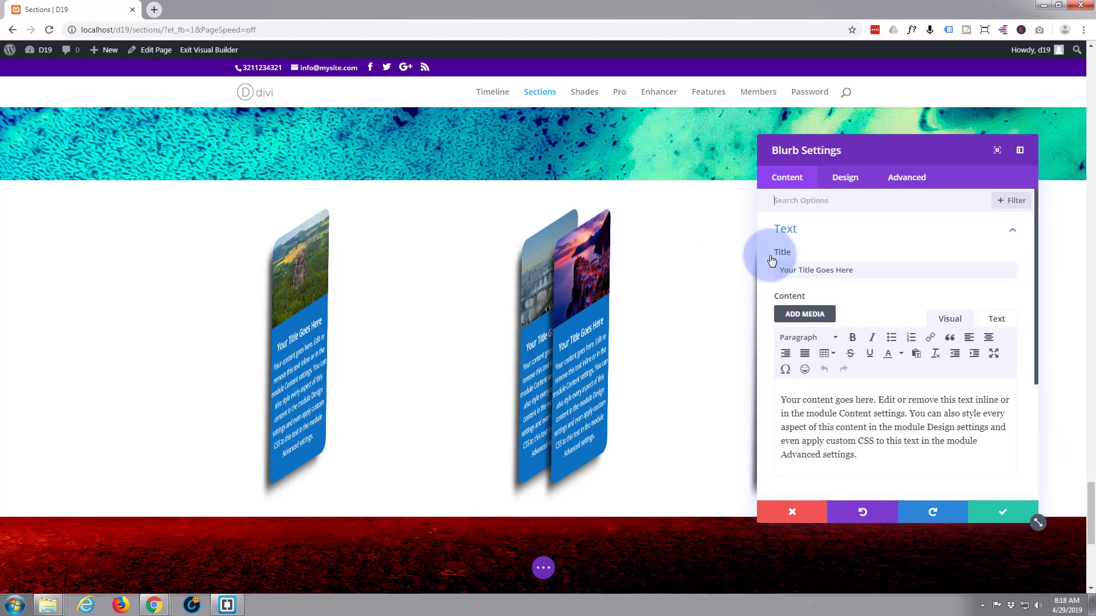
left_click_drag(868, 152, 214, 149)
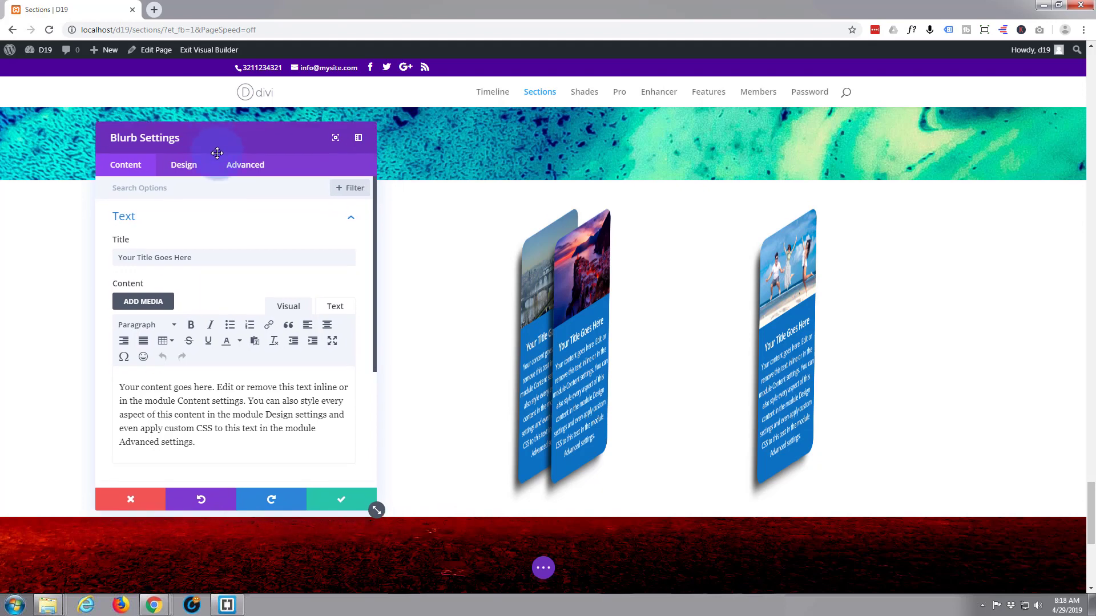
left_click(197, 169)
scroll(250, 427, "down", 2)
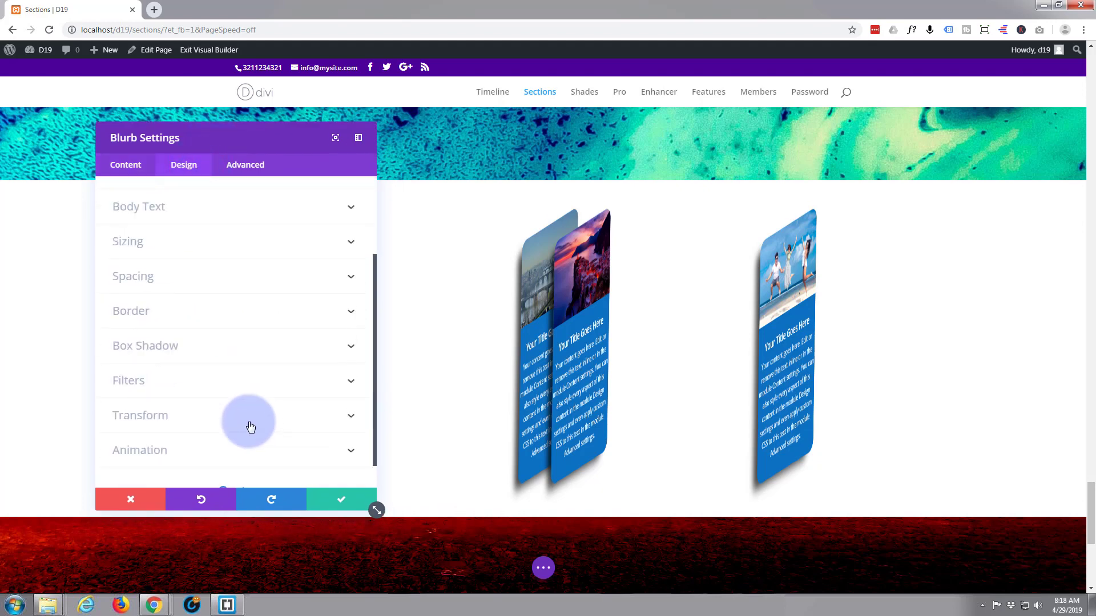
left_click(250, 427)
scroll(216, 400, "down", 2)
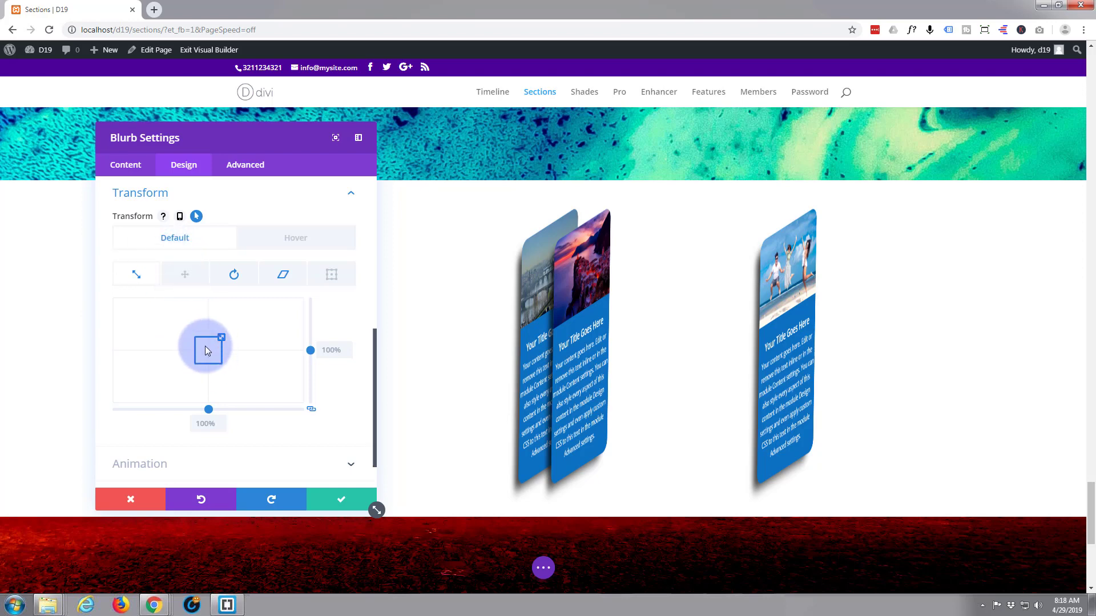
left_click(184, 274)
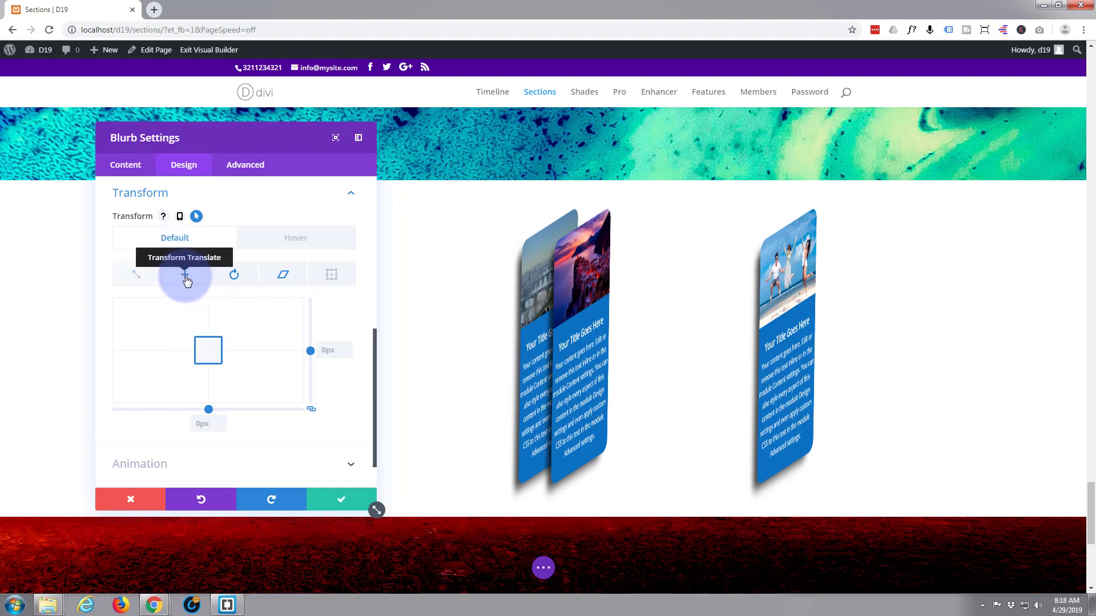
left_click_drag(208, 350, 161, 352)
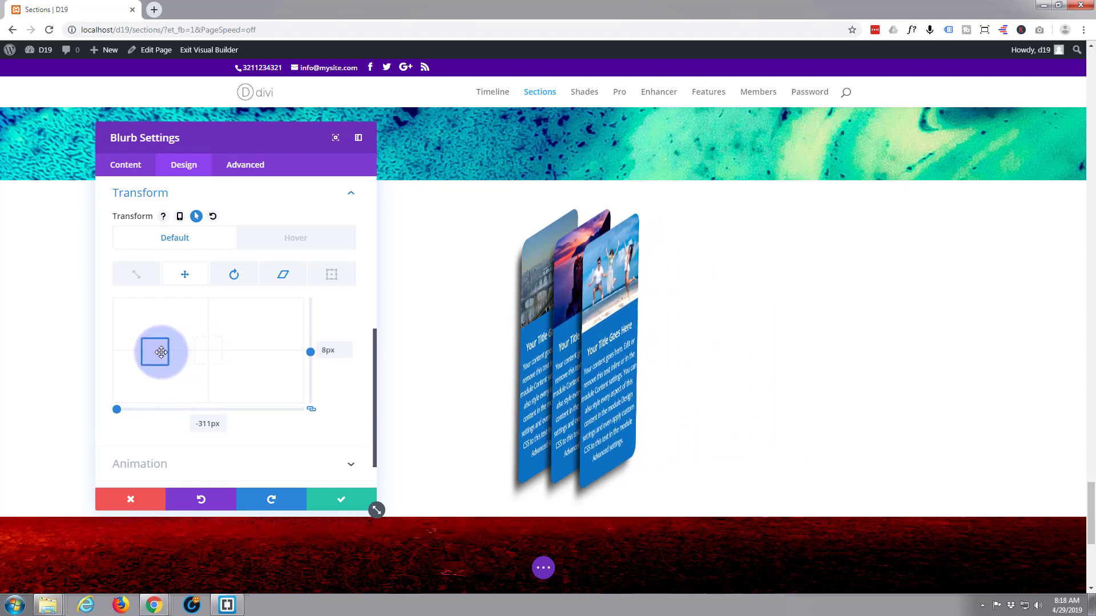
left_click_drag(161, 352, 163, 351)
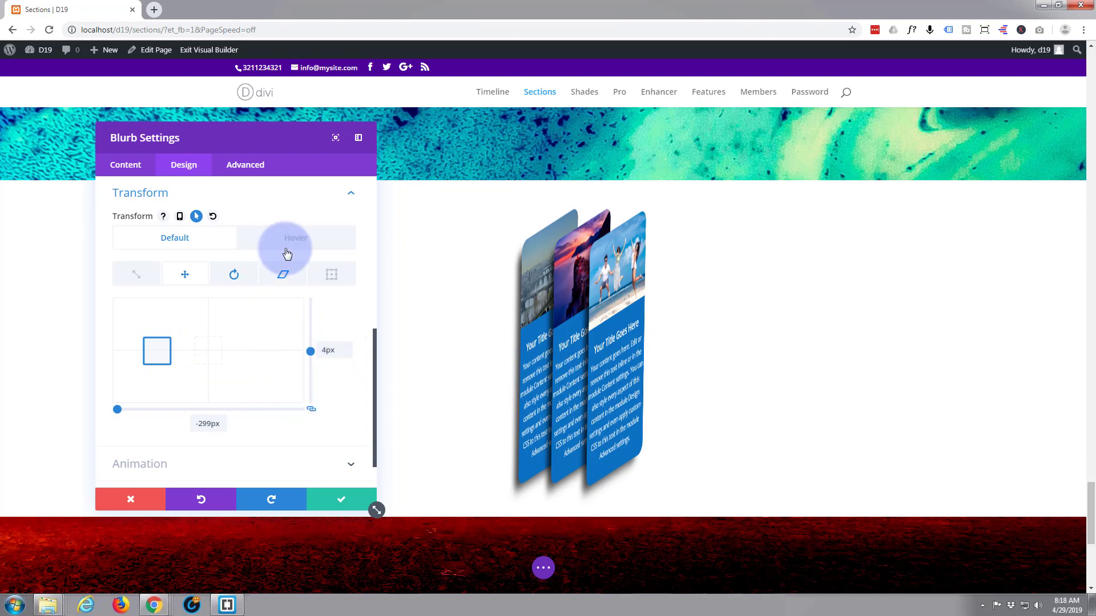
Set the fourth blurb's default vertical translate to 0px.
left_click(345, 354)
left_click(346, 354)
left_click(346, 354)
left_click(346, 354)
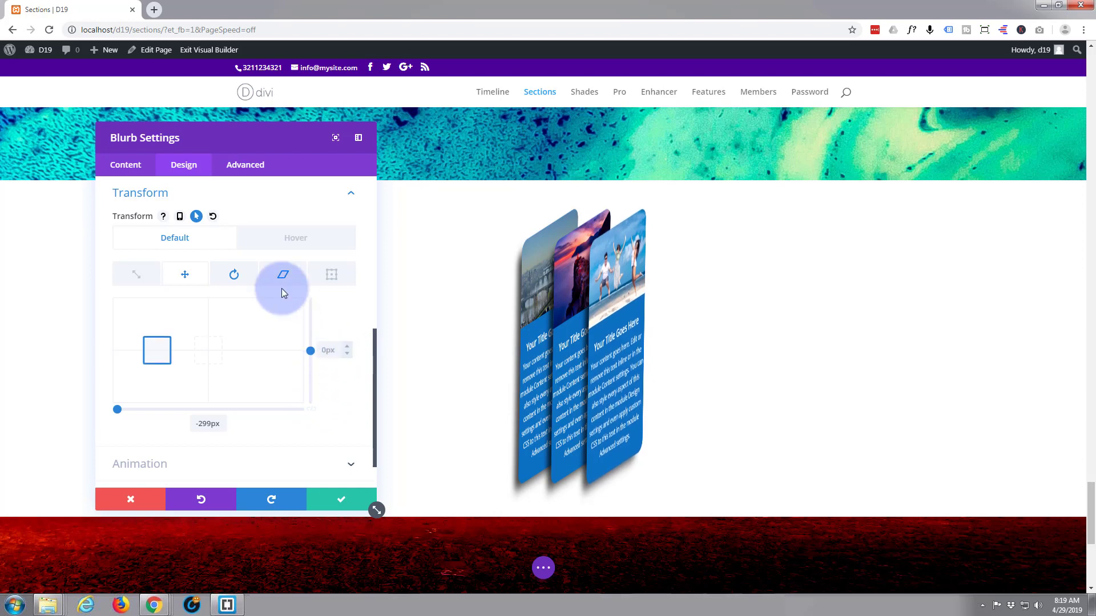
Set the fourth blurb's hover translate to -218px horizontally and 0px vertically, and save the module settings.
left_click(293, 240)
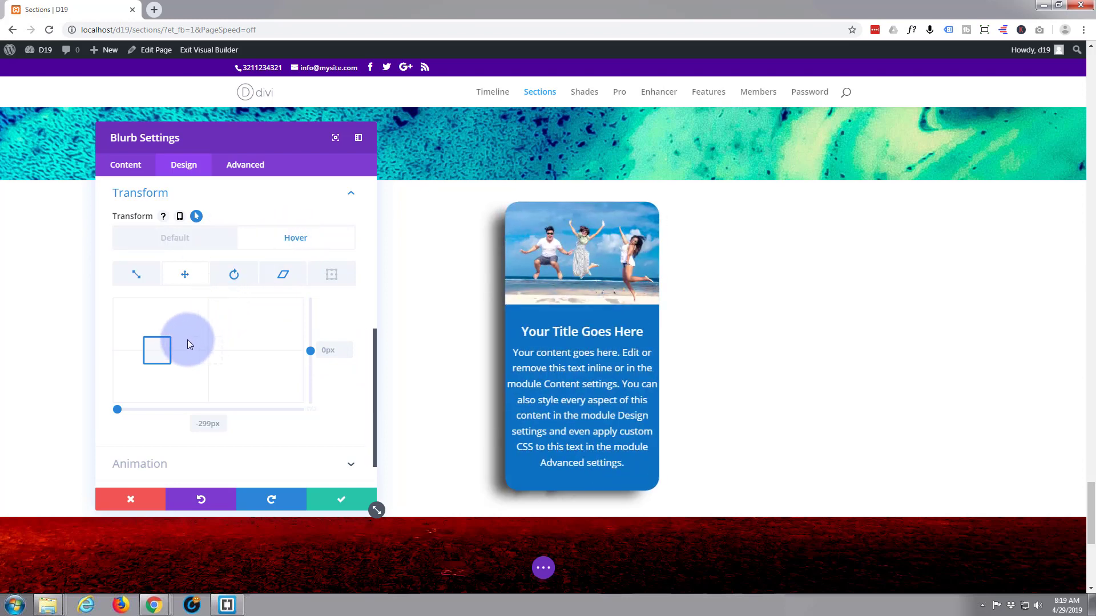
left_click_drag(159, 349, 171, 351)
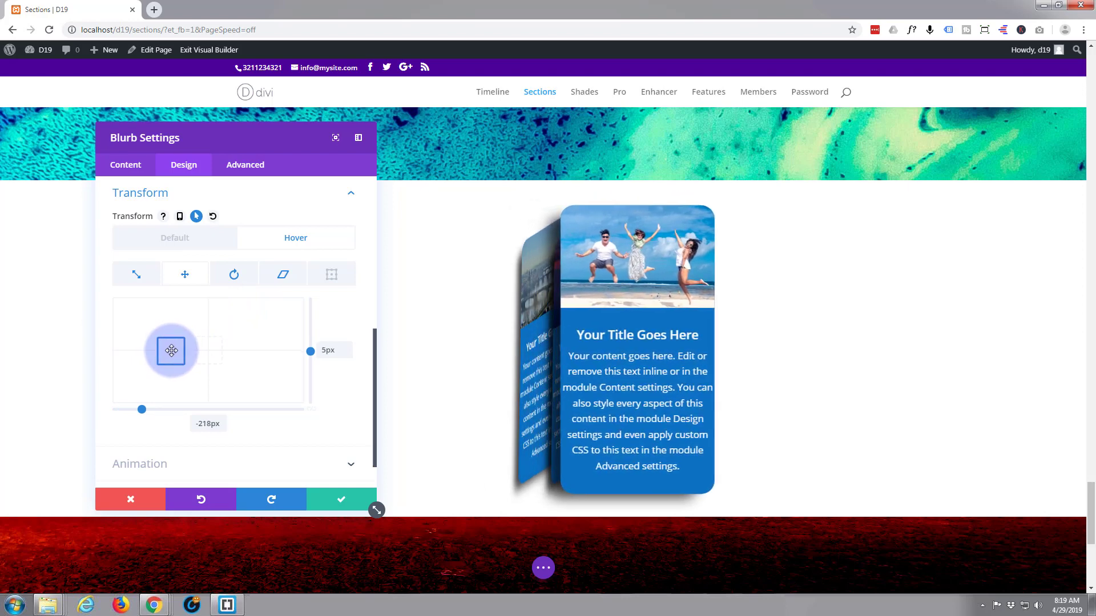
left_click_drag(171, 350, 171, 350)
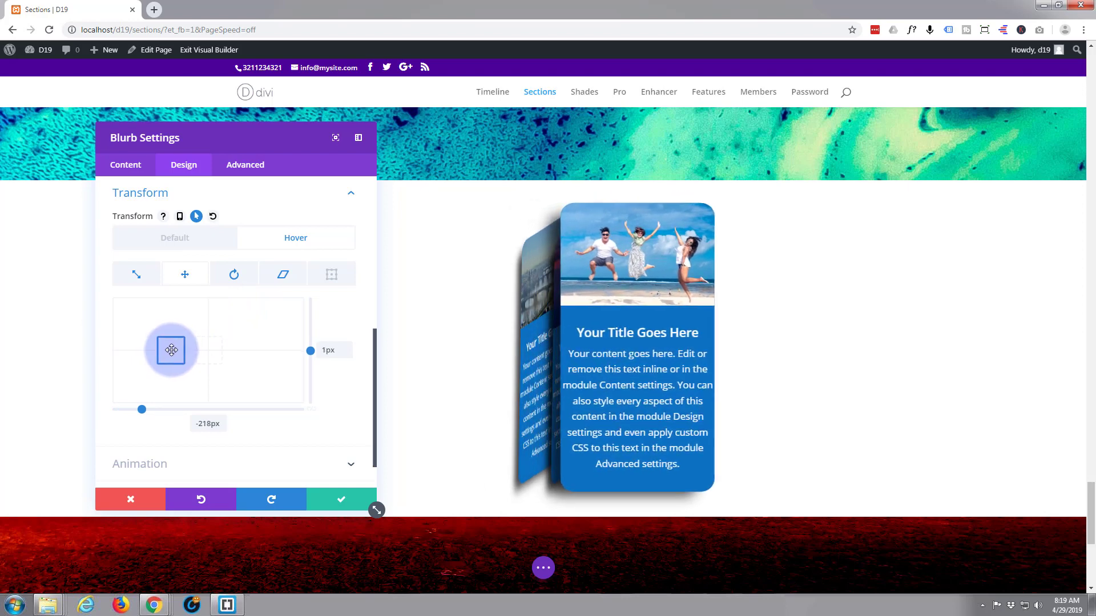
left_click(346, 354)
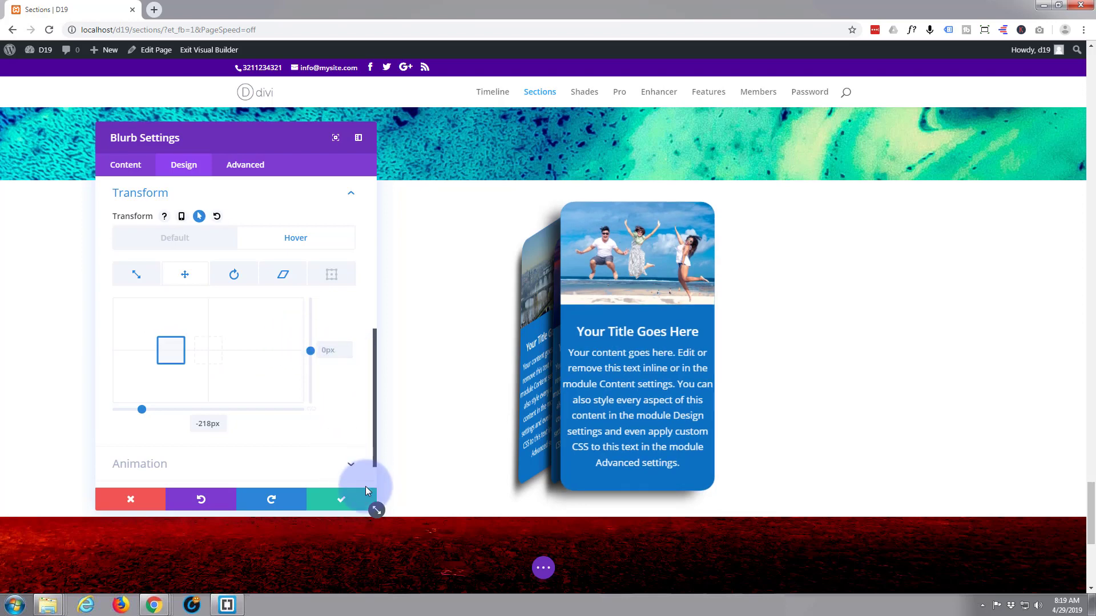
left_click(349, 502)
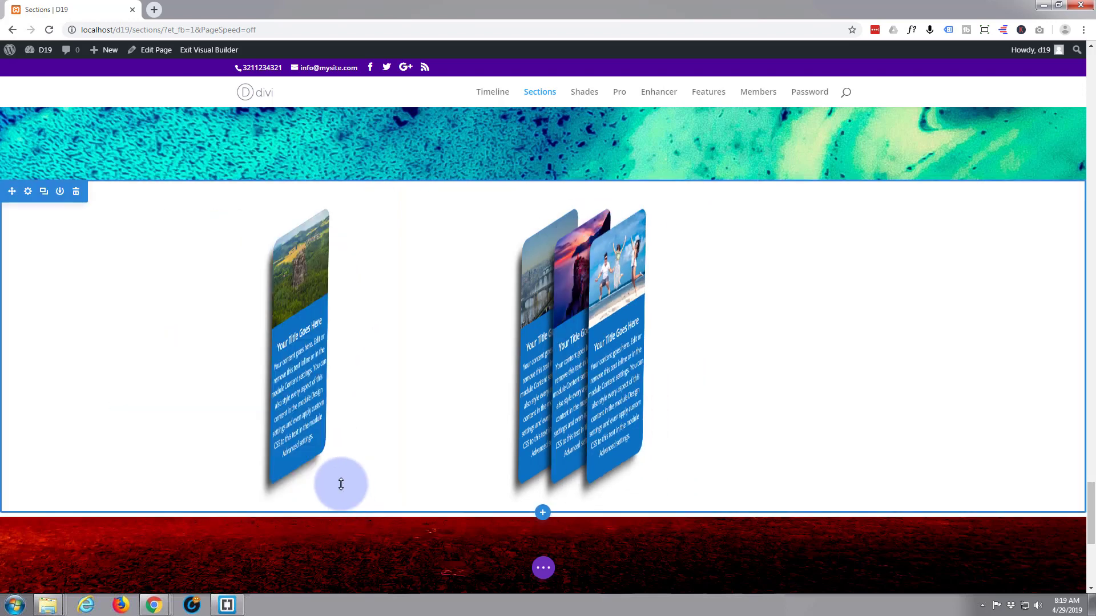
Open the first blurb's Transform design options and move its settings window clear of the cards.
mouse_move(278, 394)
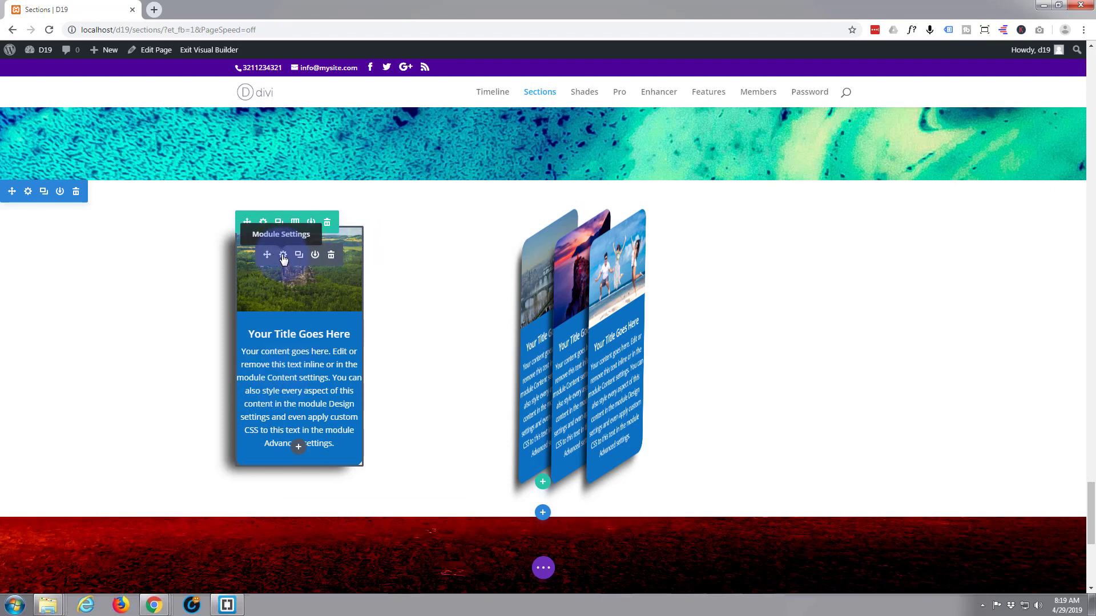
left_click(283, 256)
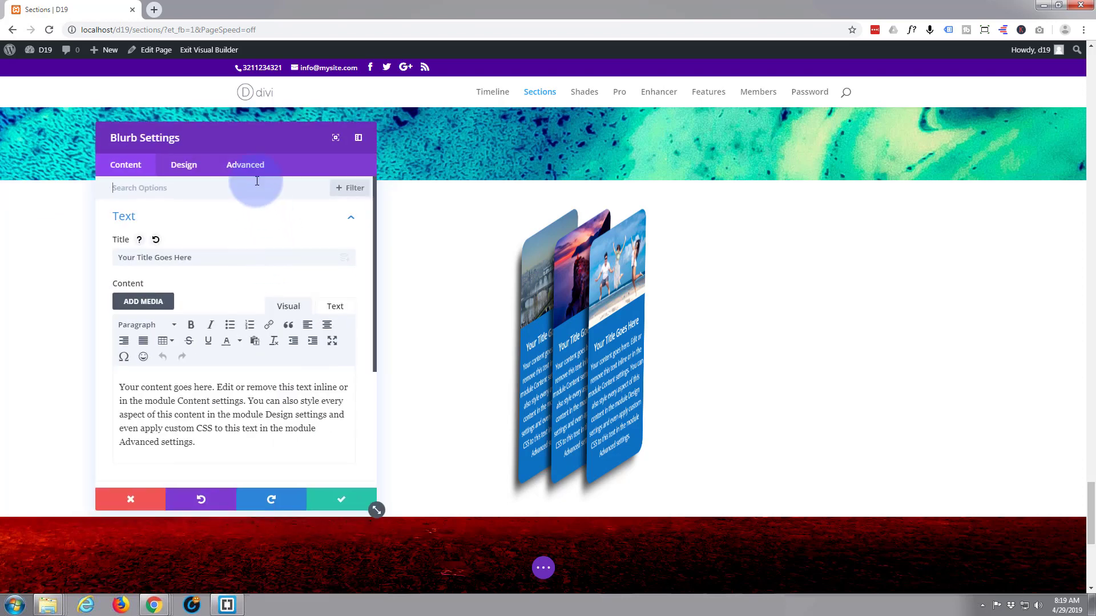
left_click_drag(245, 144, 862, 133)
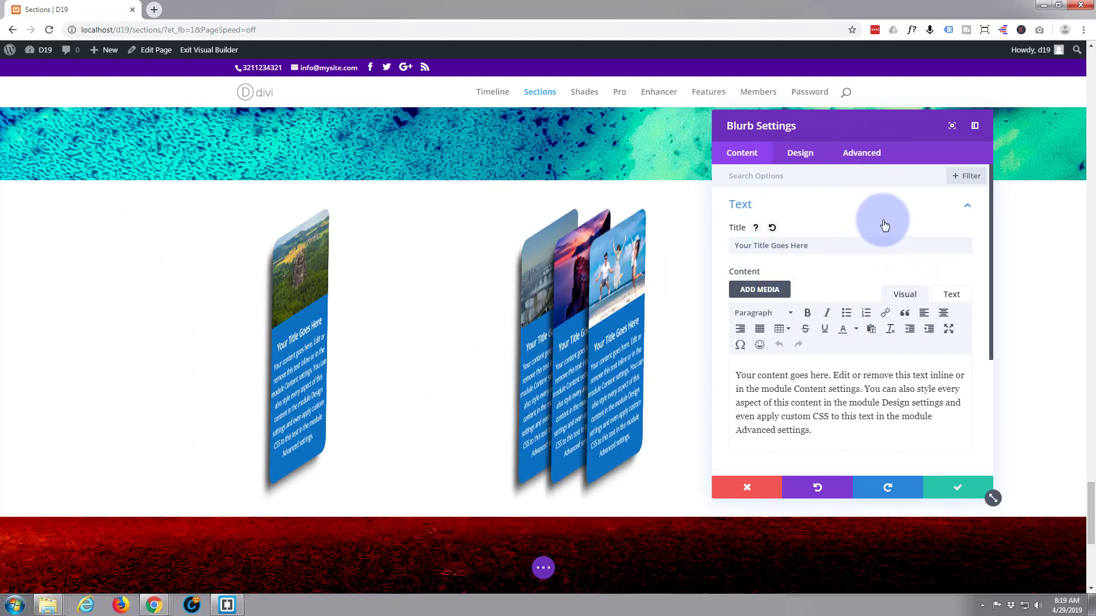
left_click(802, 153)
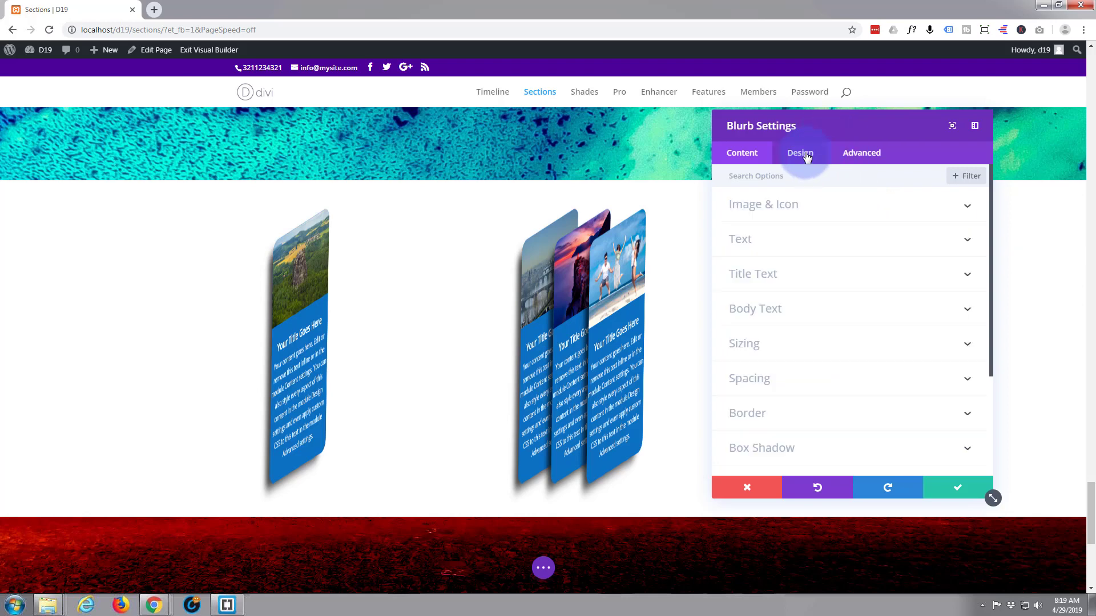
scroll(846, 404, "down", 5)
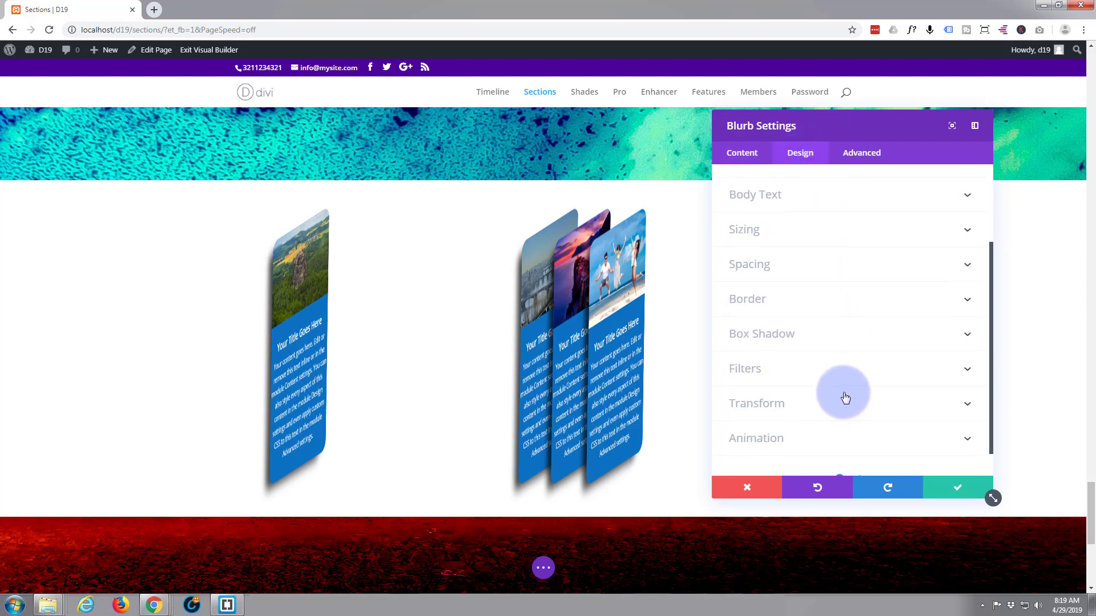
left_click(834, 373)
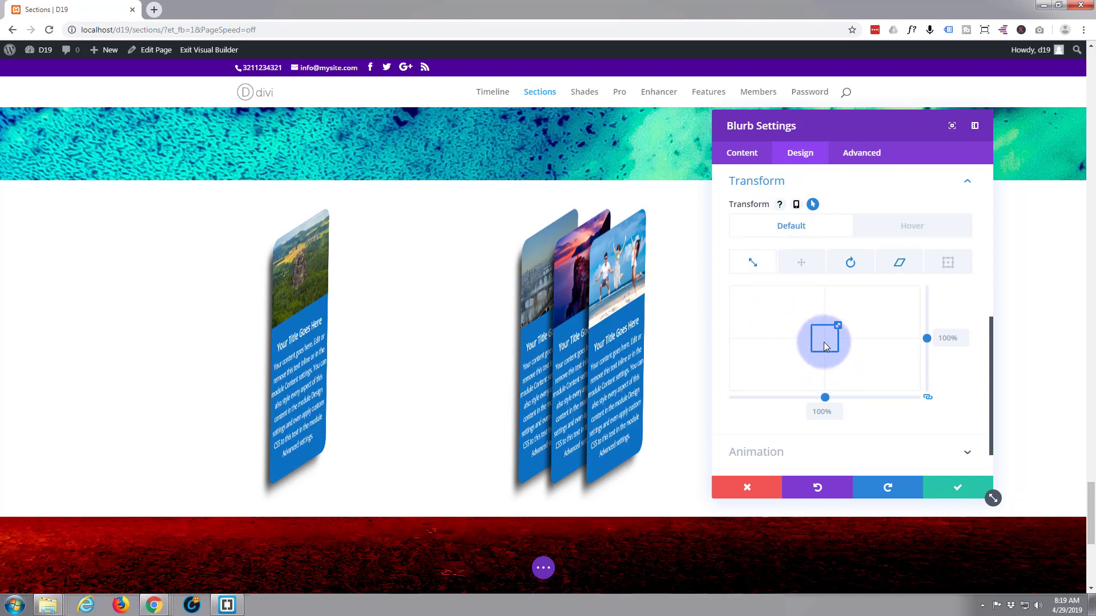
Translate the first blurb's default state to about 377px horizontally and 0px vertically so it tucks behind the second card.
left_click(814, 266)
left_click_drag(826, 338, 887, 338)
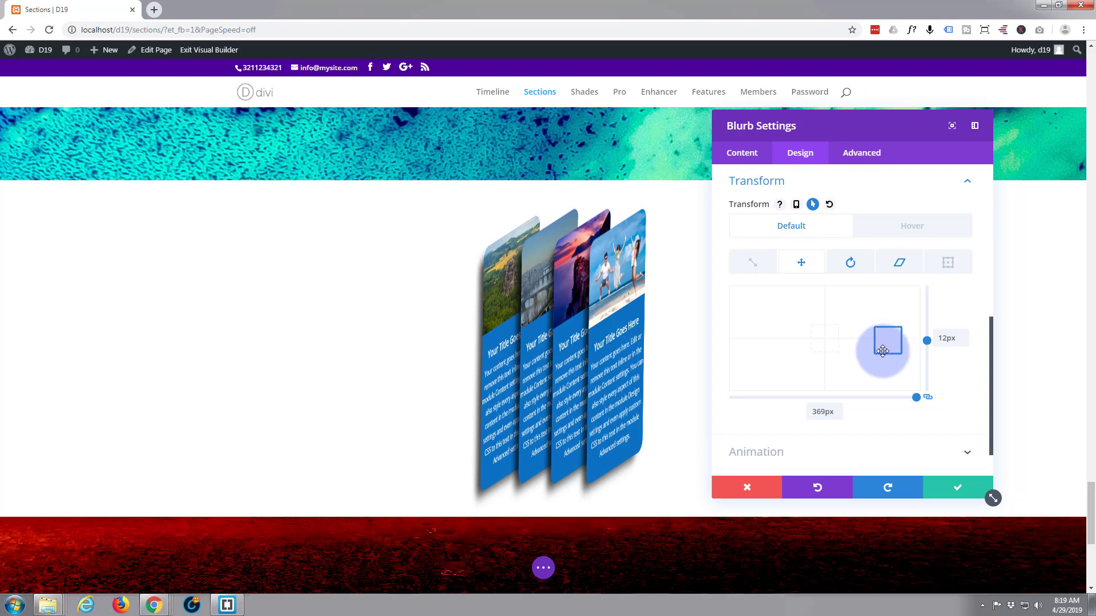
left_click(838, 415)
left_click(837, 415)
left_click(838, 407)
left_click(838, 407)
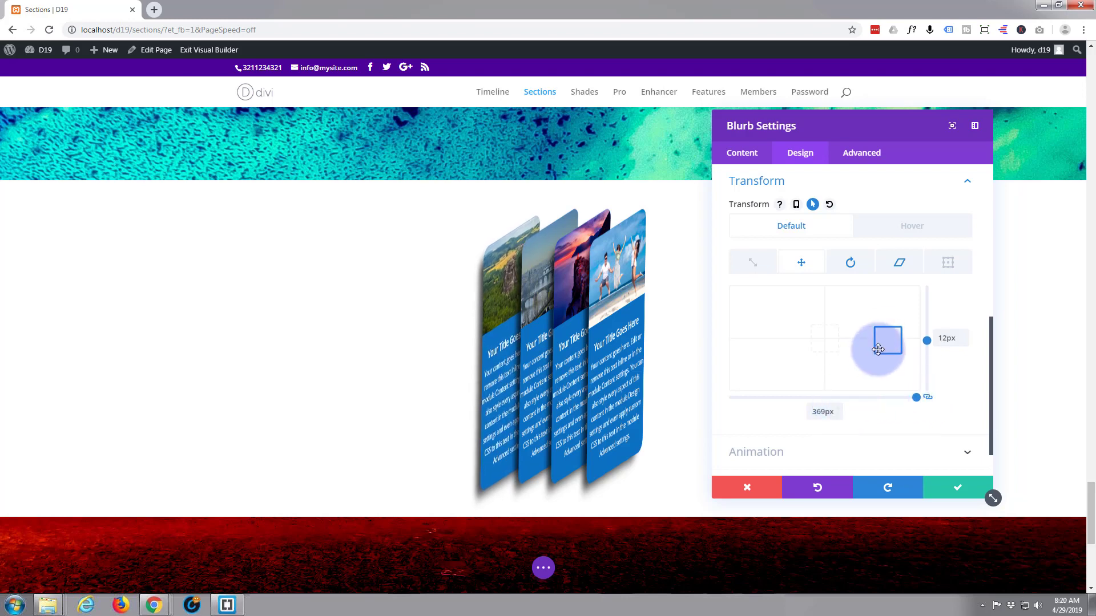
left_click_drag(885, 346, 887, 346)
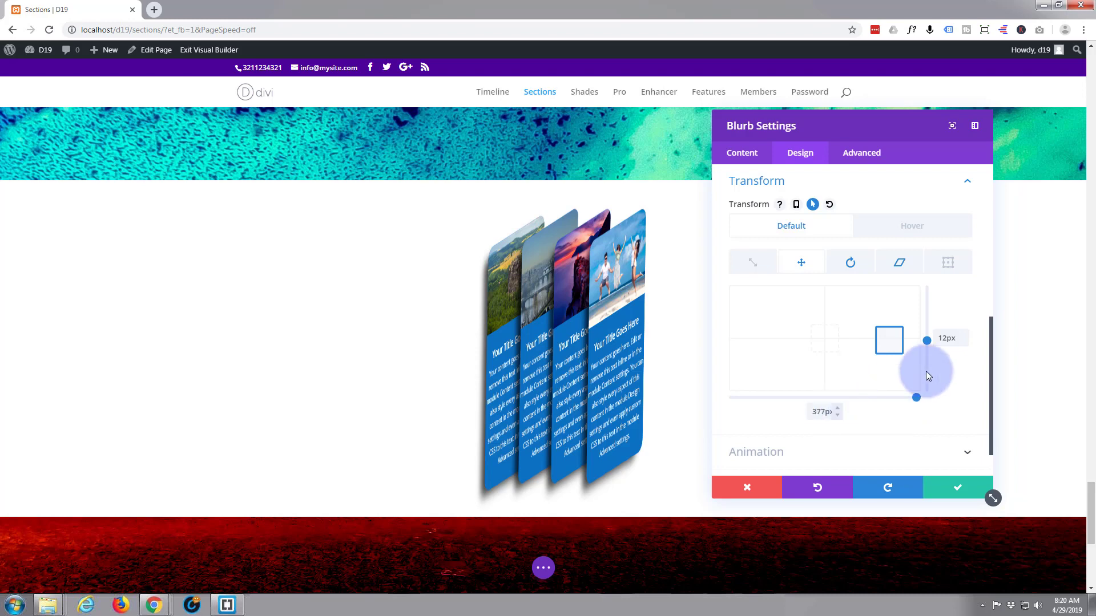
double_click(947, 339)
key("BackSpace")
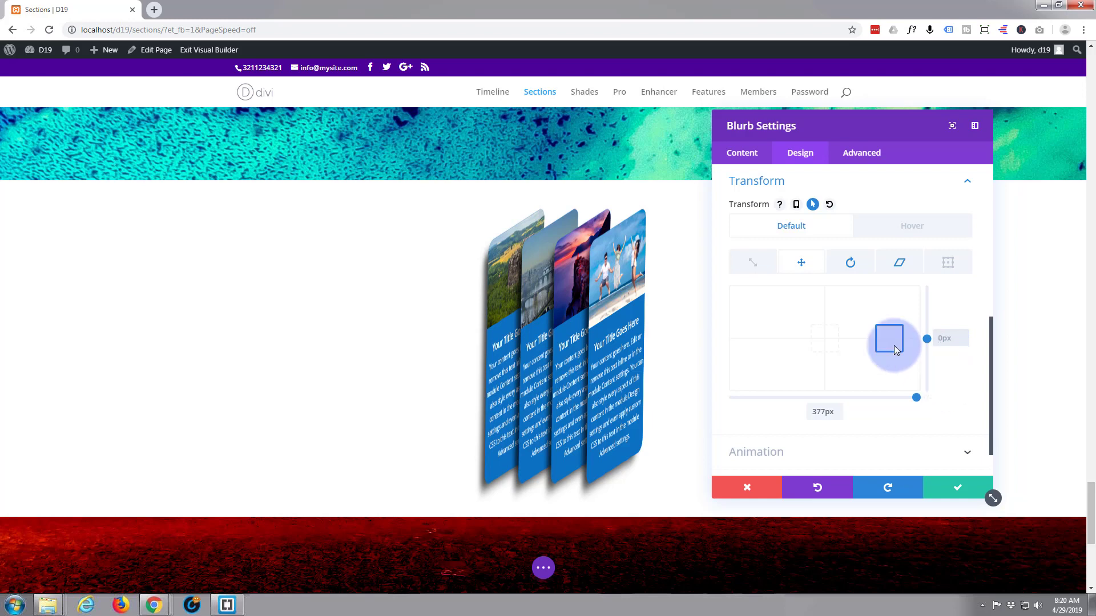
Set the first blurb's hover translate to about 181px horizontally and 0px vertically, and save the module settings.
left_click(904, 231)
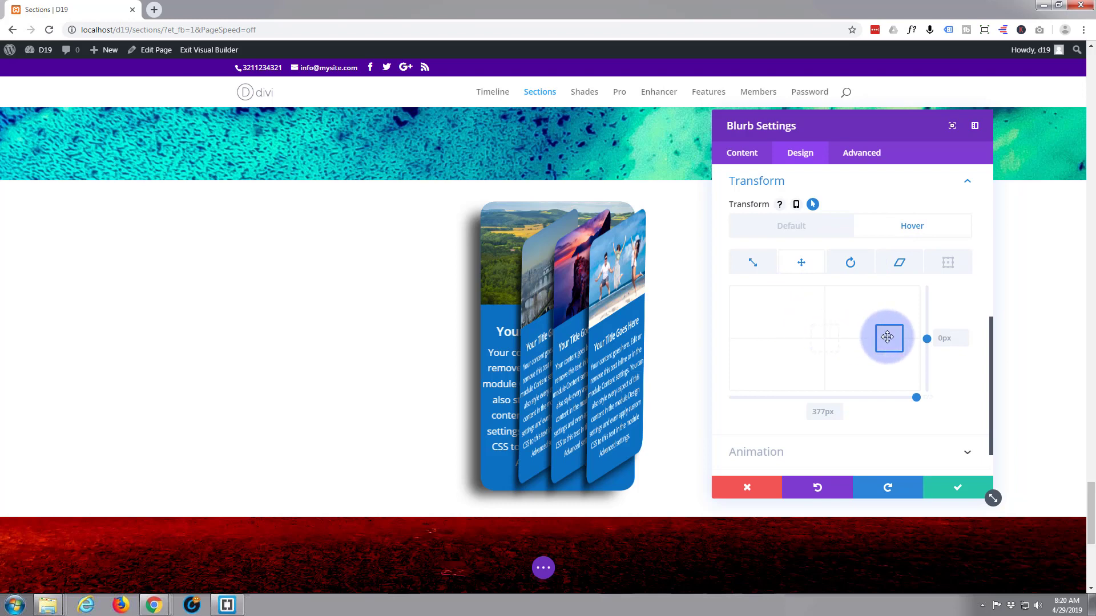
left_click_drag(887, 338, 854, 336)
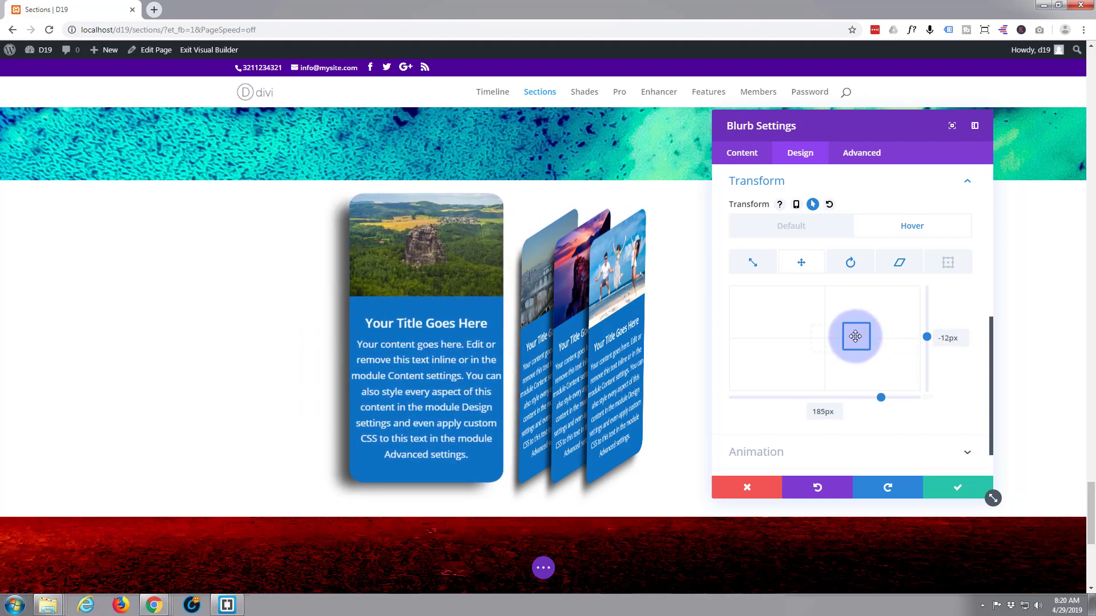
double_click(942, 338)
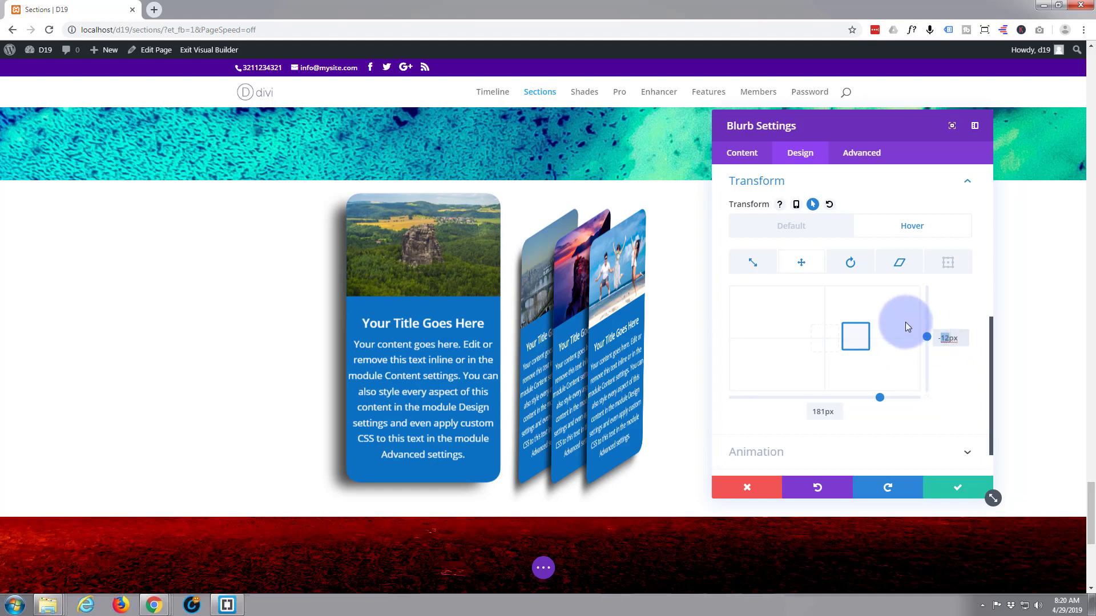
key("BackSpace")
key("BackSpace")
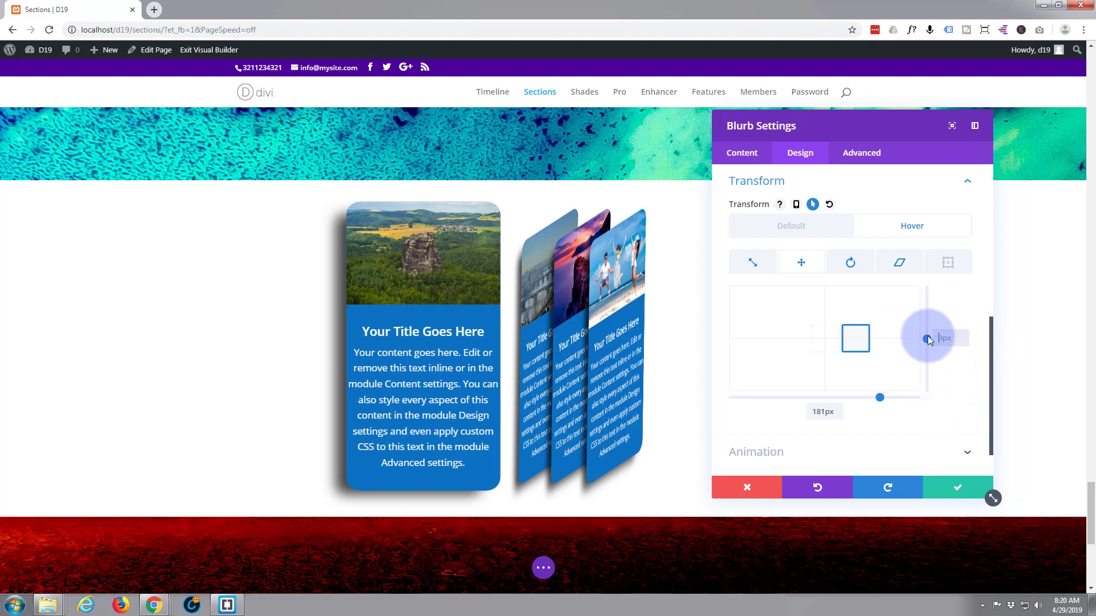
left_click(950, 489)
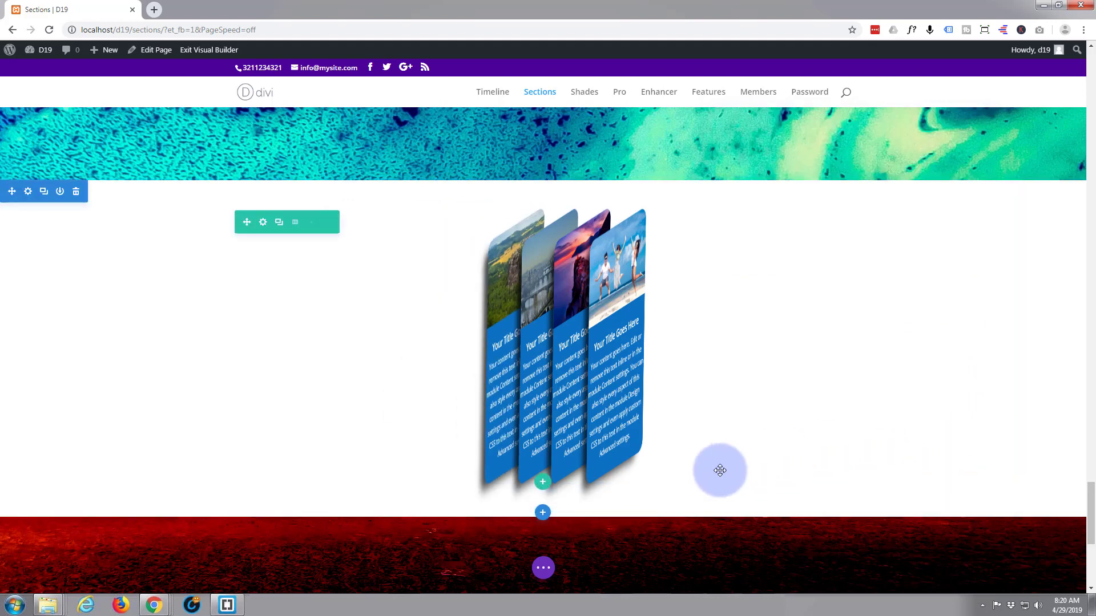
Save the page, exit the Visual Builder and check the hover effect of the four cards on the live page.
left_click(545, 572)
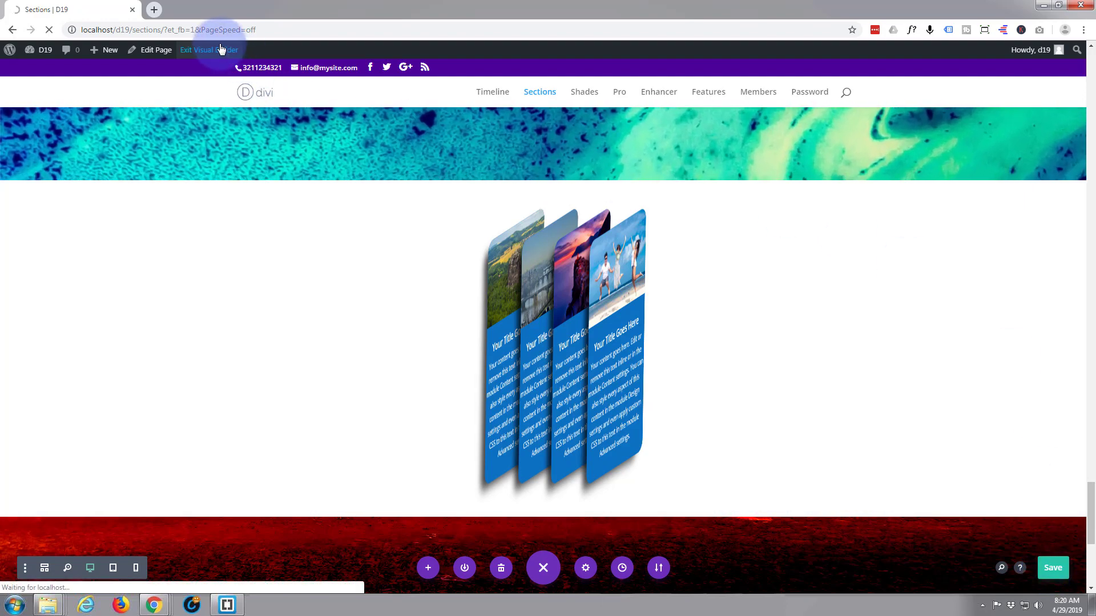
left_click(221, 49)
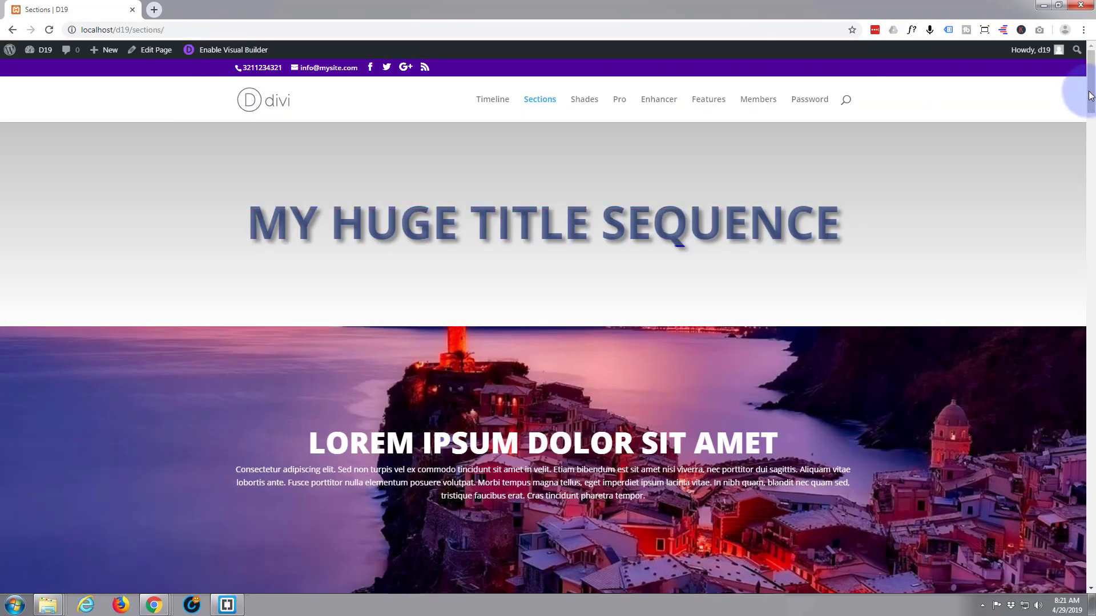
left_click_drag(1090, 96, 1090, 544)
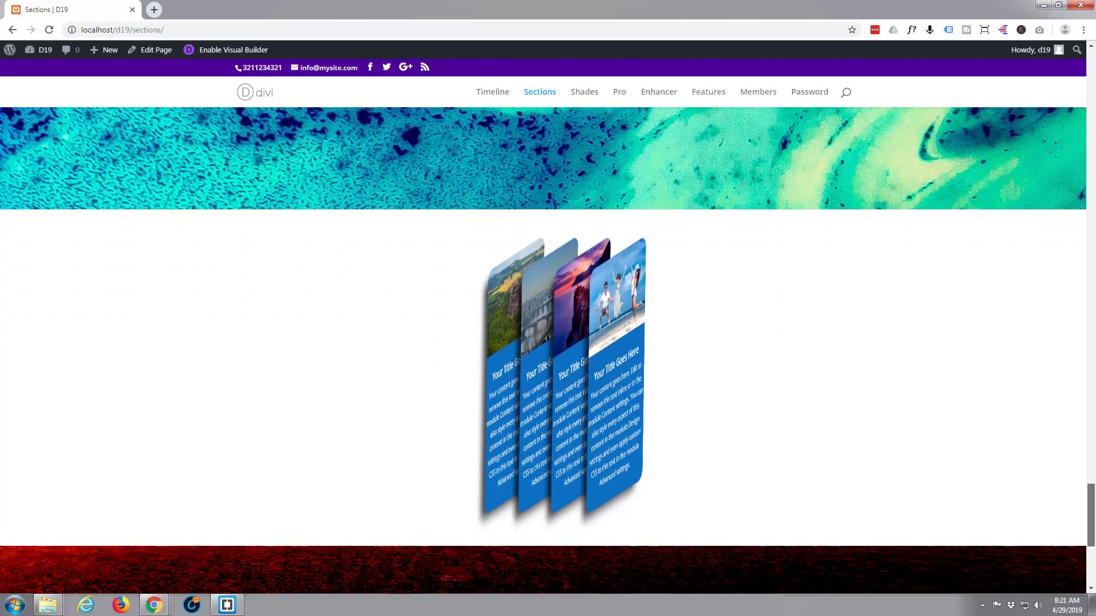
left_click_drag(1091, 493, 1091, 497)
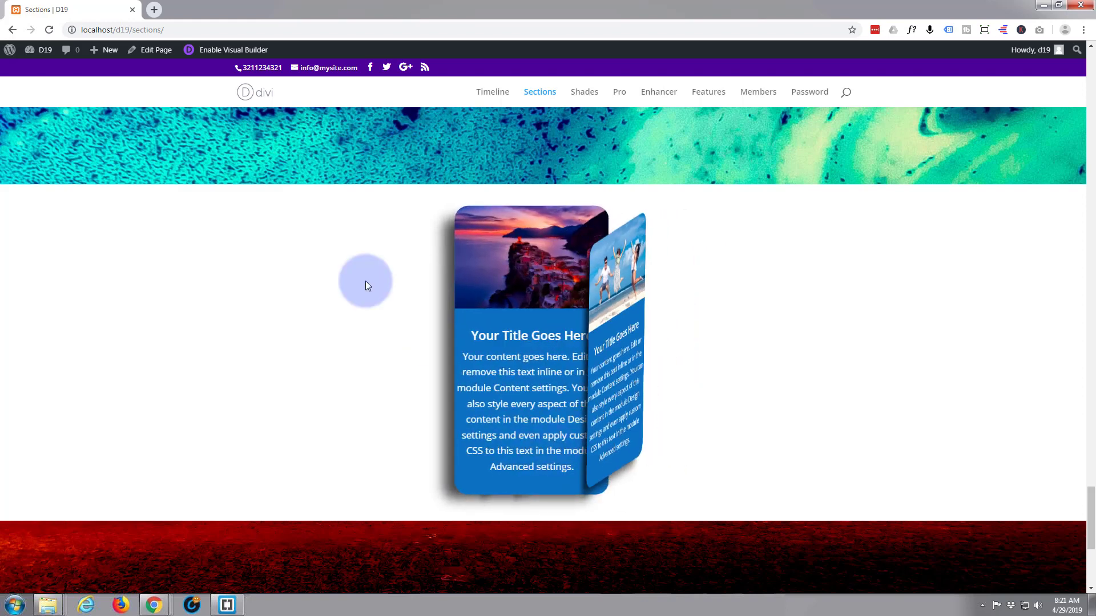
Re-enable the Visual Builder on the Sections page and return to the row of four blurb cards.
left_click(223, 51)
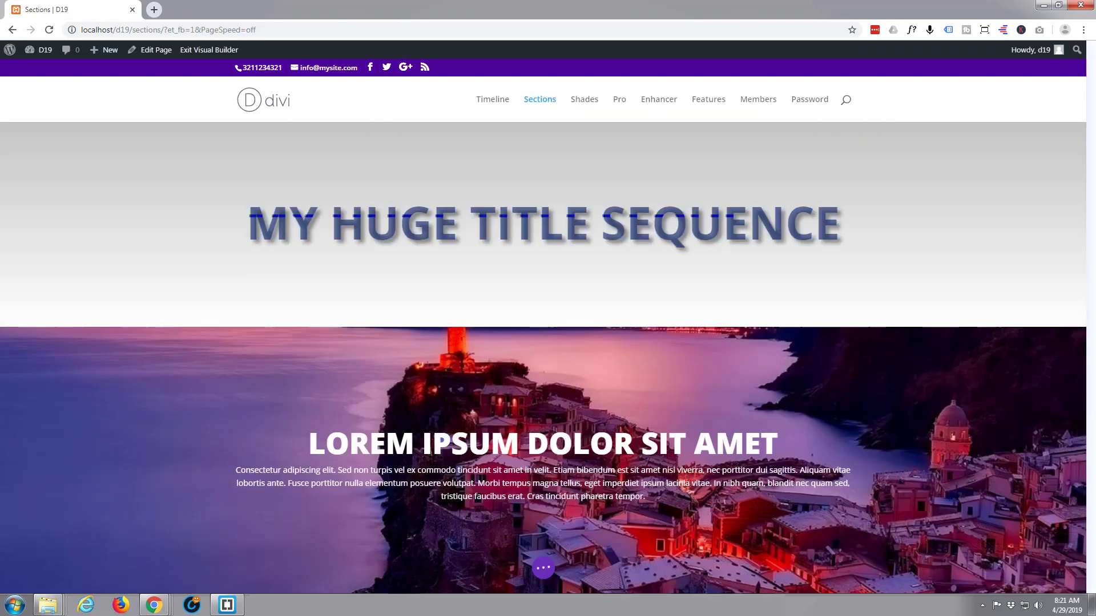
scroll(1088, 171, "down", 5)
scroll(548, 342, "down", 20)
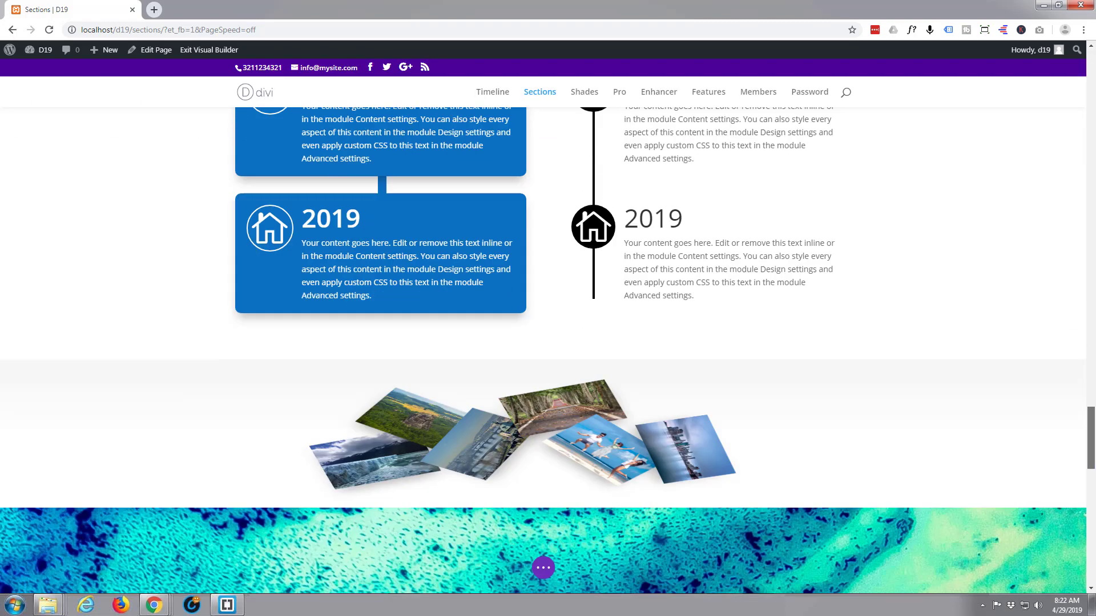
scroll(795, 384, "up", 1)
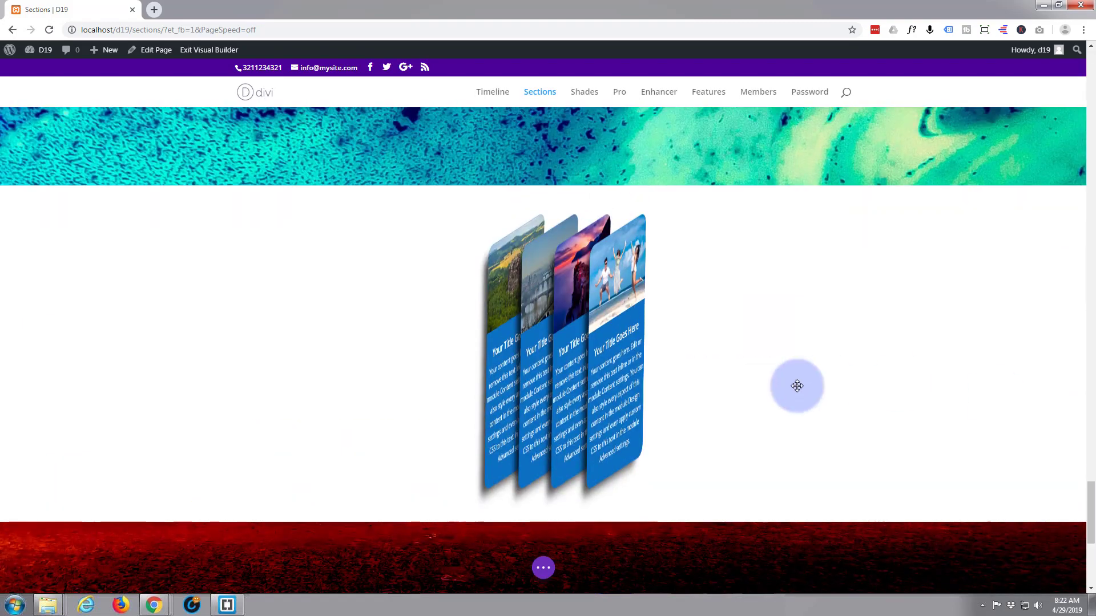
Adjust the second blurb's hover translate to about 8px horizontally and save the module settings.
mouse_move(541, 311)
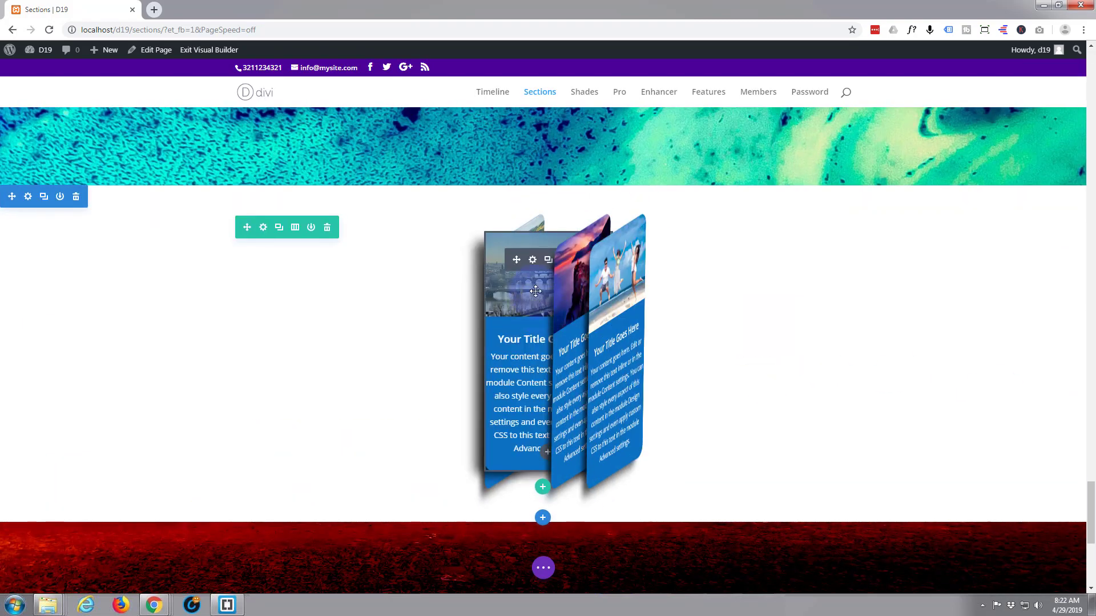
left_click(532, 261)
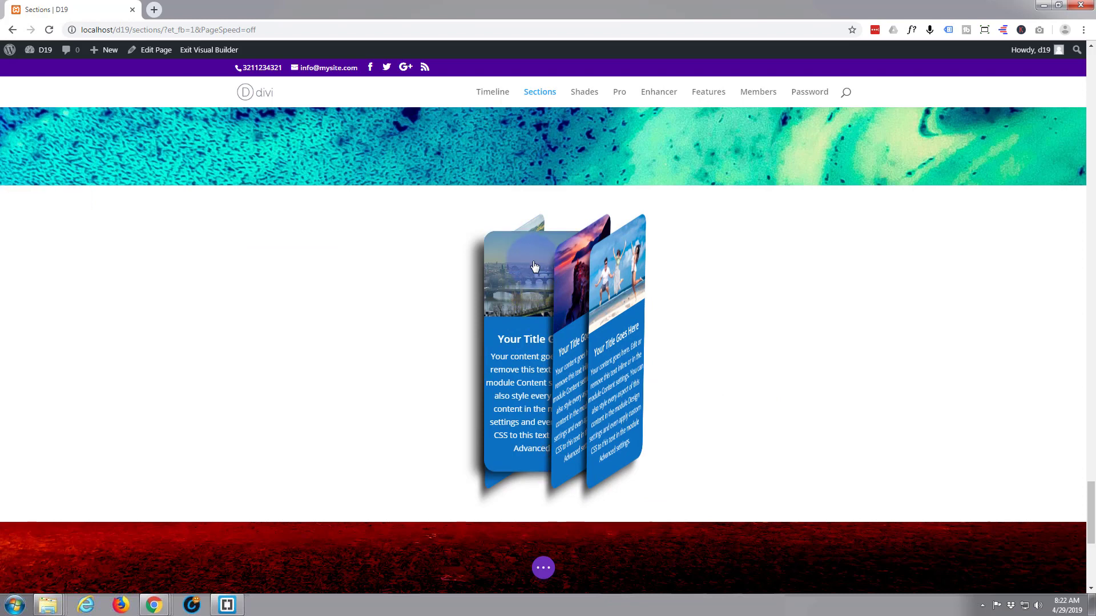
left_click(851, 176)
left_click(799, 154)
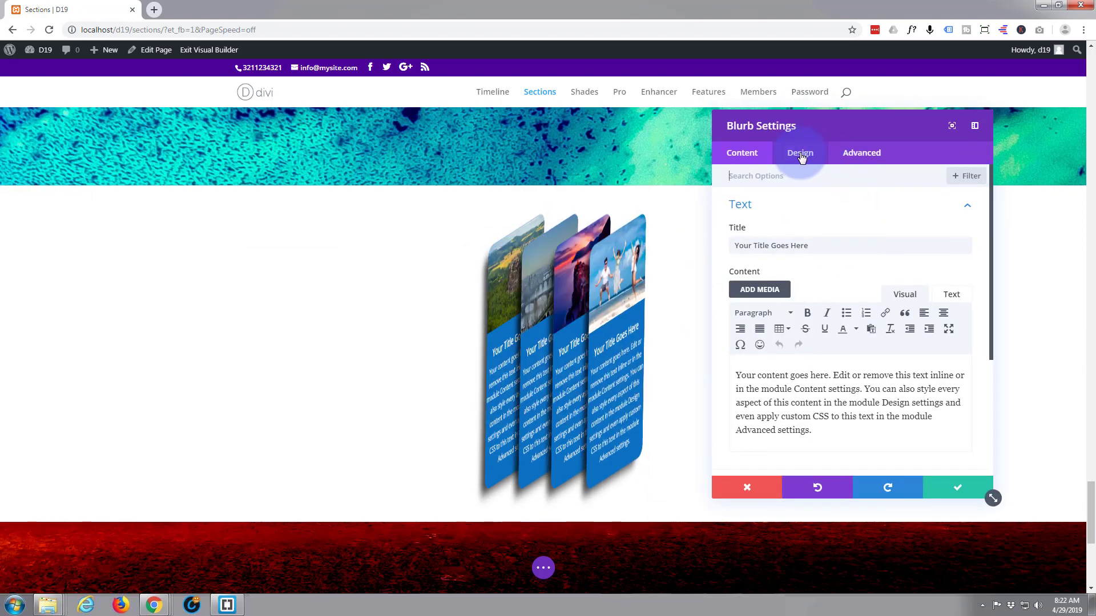
scroll(813, 240, "down", 4)
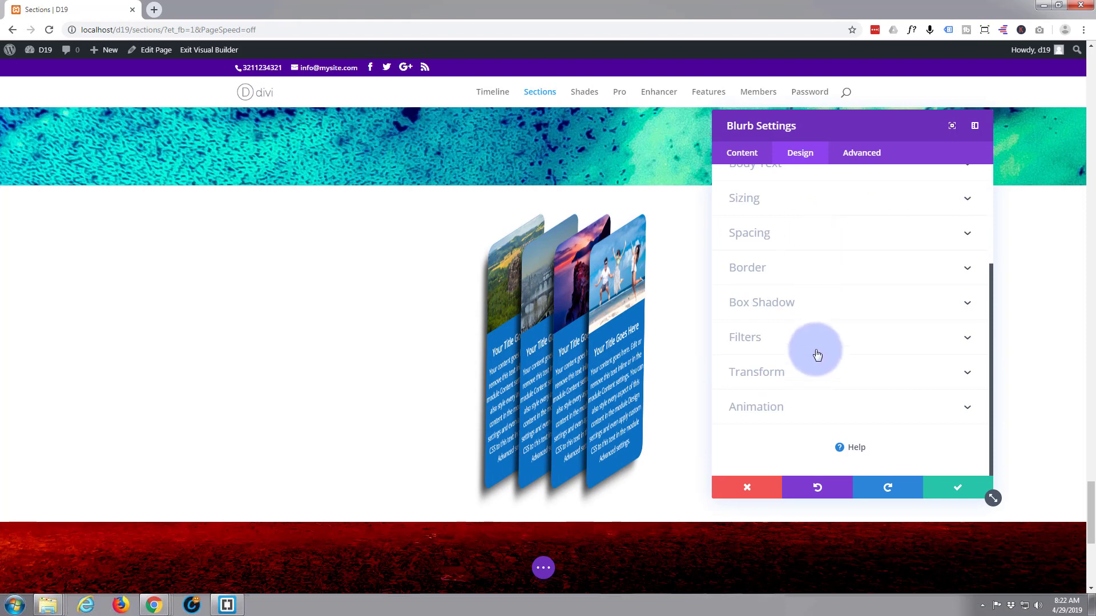
left_click(814, 374)
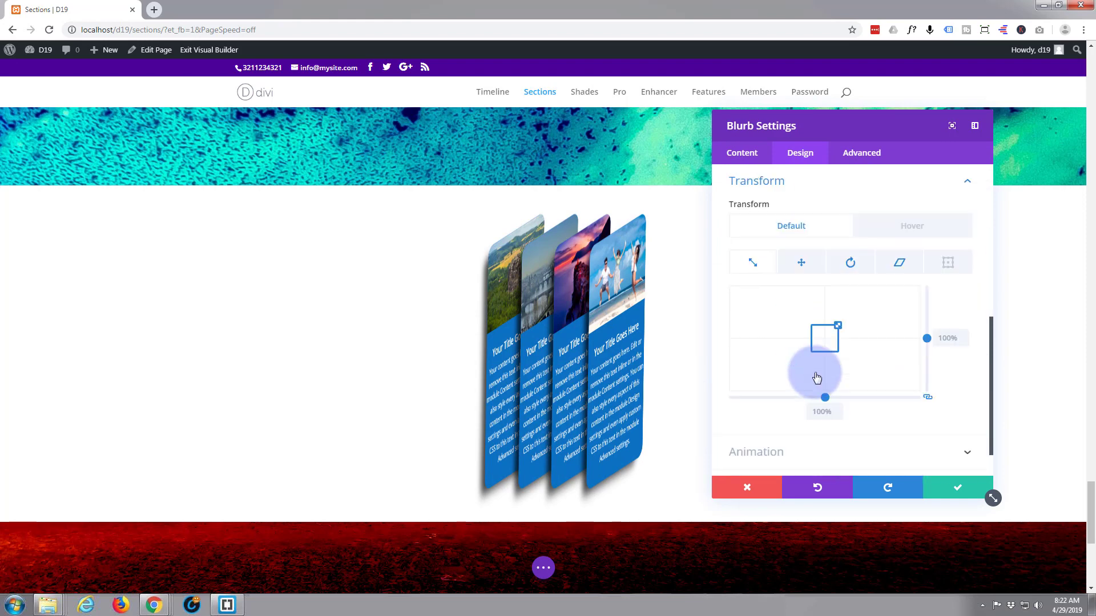
left_click(912, 228)
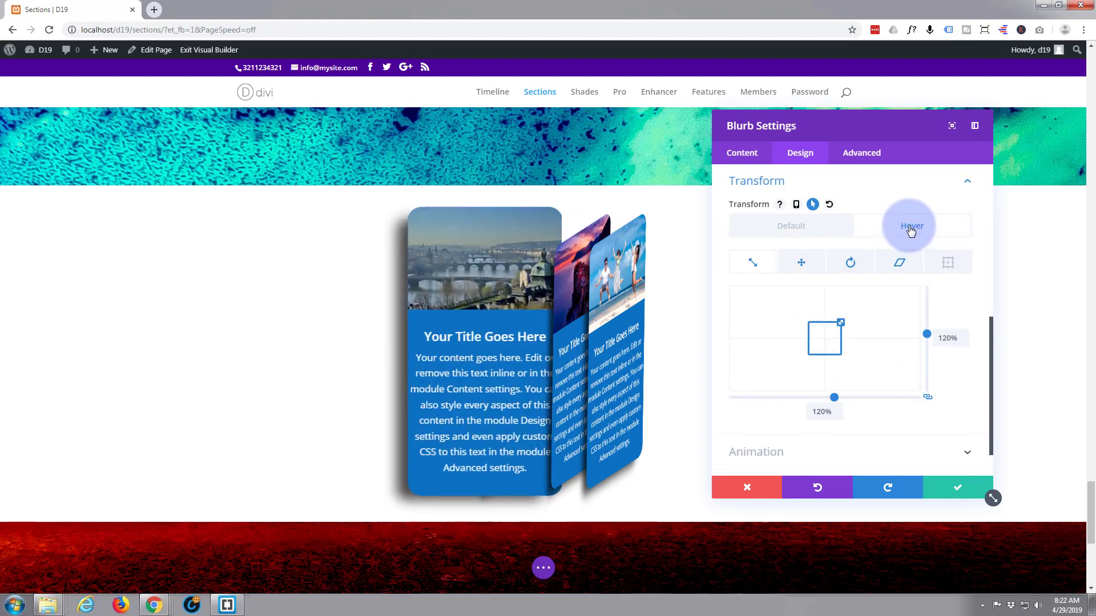
left_click(801, 265)
left_click(837, 343)
left_click_drag(837, 344, 834, 344)
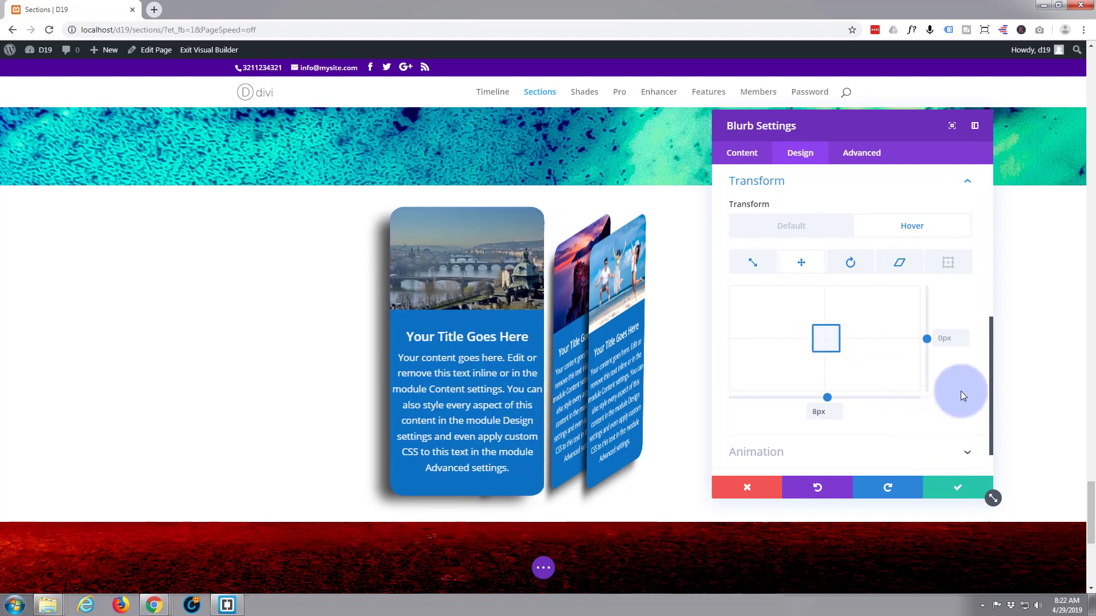
left_click(951, 491)
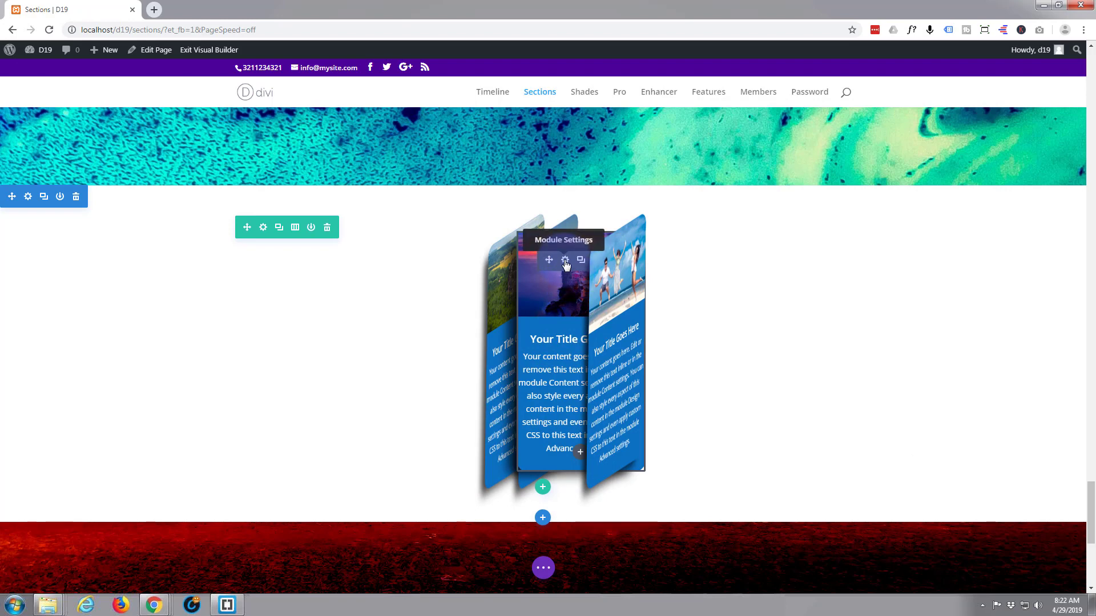
Set the third blurb's hover translate to about -181px horizontally in its Transform settings.
left_click(565, 262)
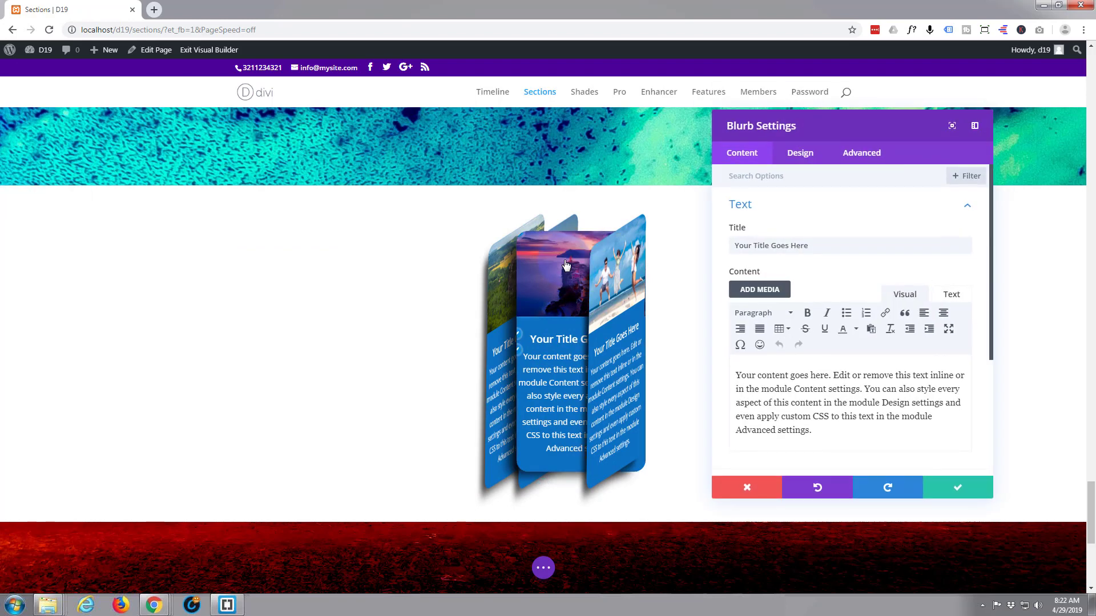
left_click(802, 153)
scroll(865, 377, "down", 3)
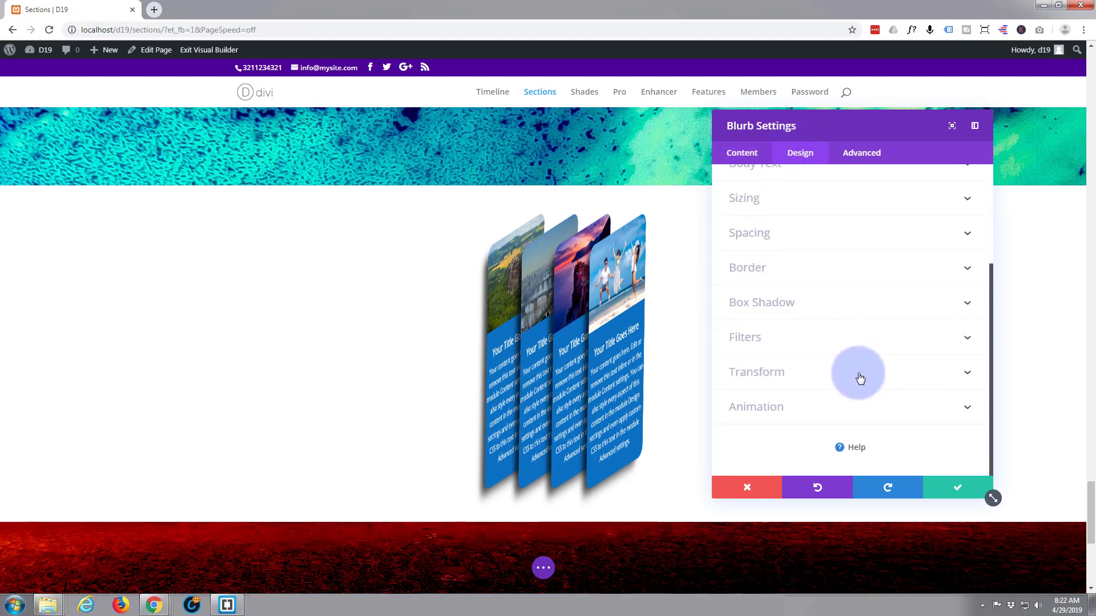
left_click(860, 378)
scroll(807, 377, "down", 1)
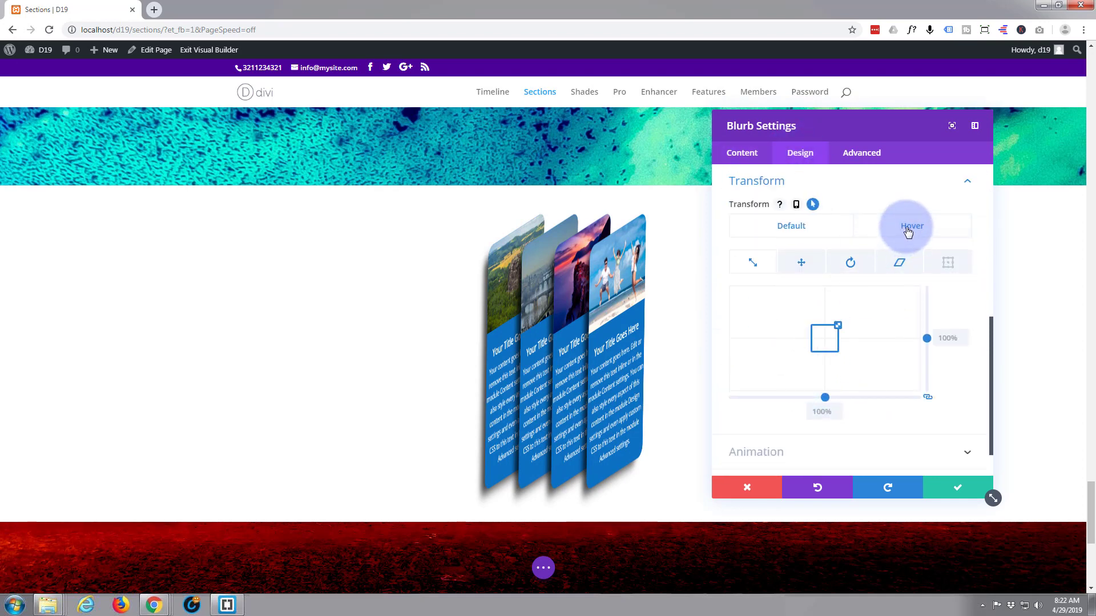
left_click(801, 262)
left_click(902, 234)
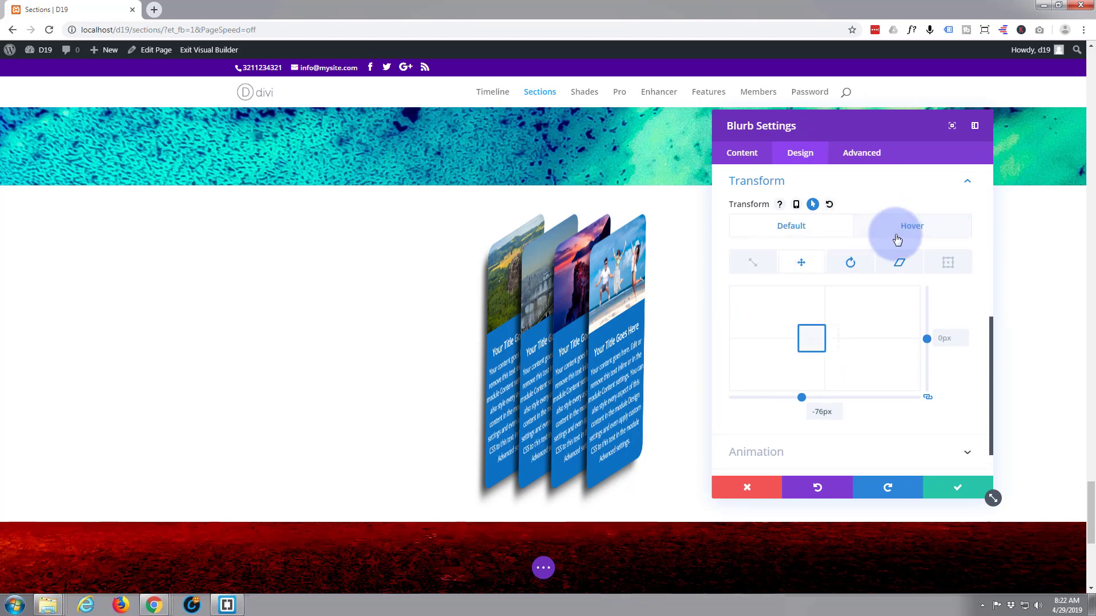
left_click(909, 231)
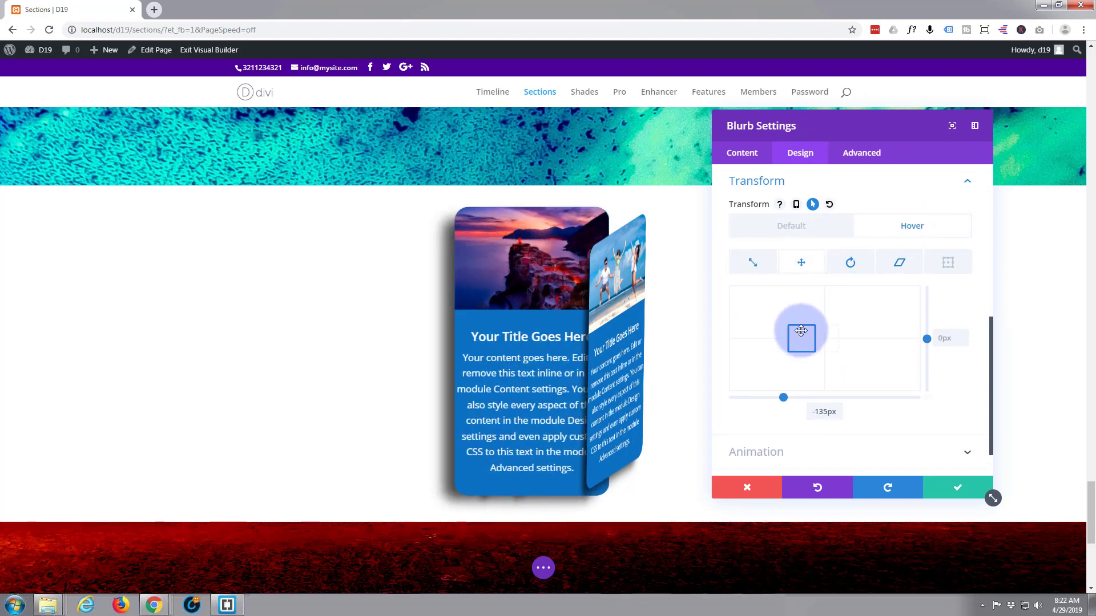
left_click_drag(803, 340, 794, 341)
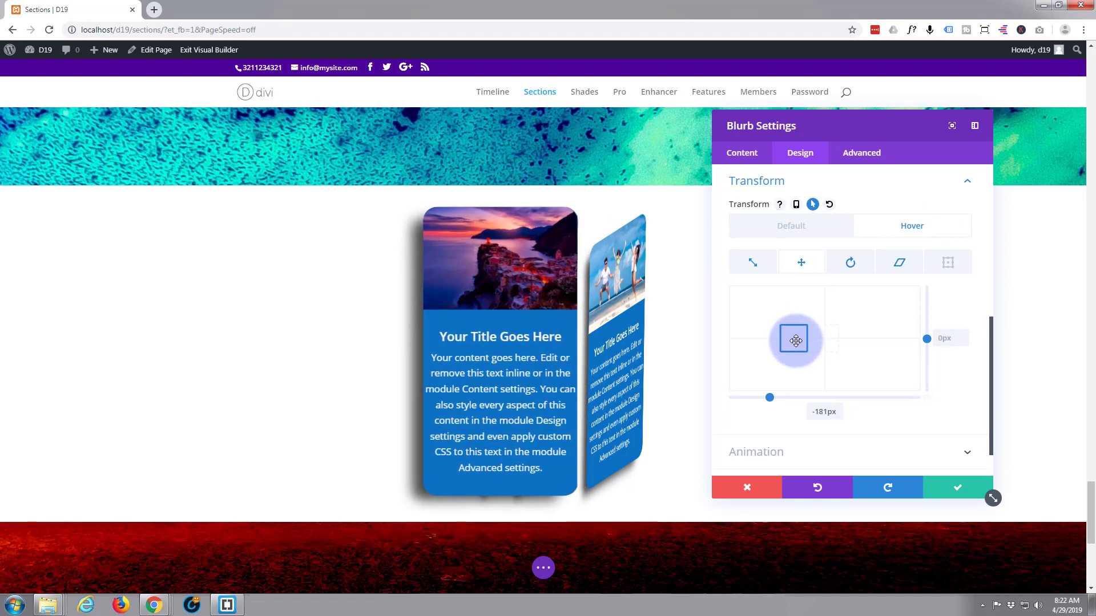
Set the third blurb's vertical hover translate to 0px and save the module settings.
left_click(964, 342)
left_click(964, 342)
left_click(964, 341)
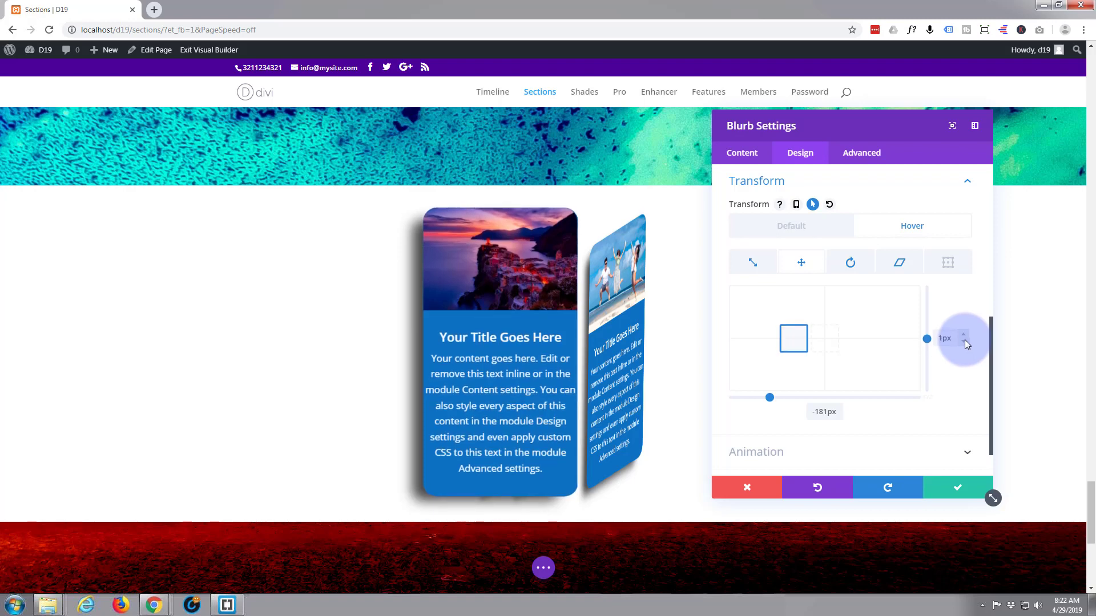
left_click(965, 342)
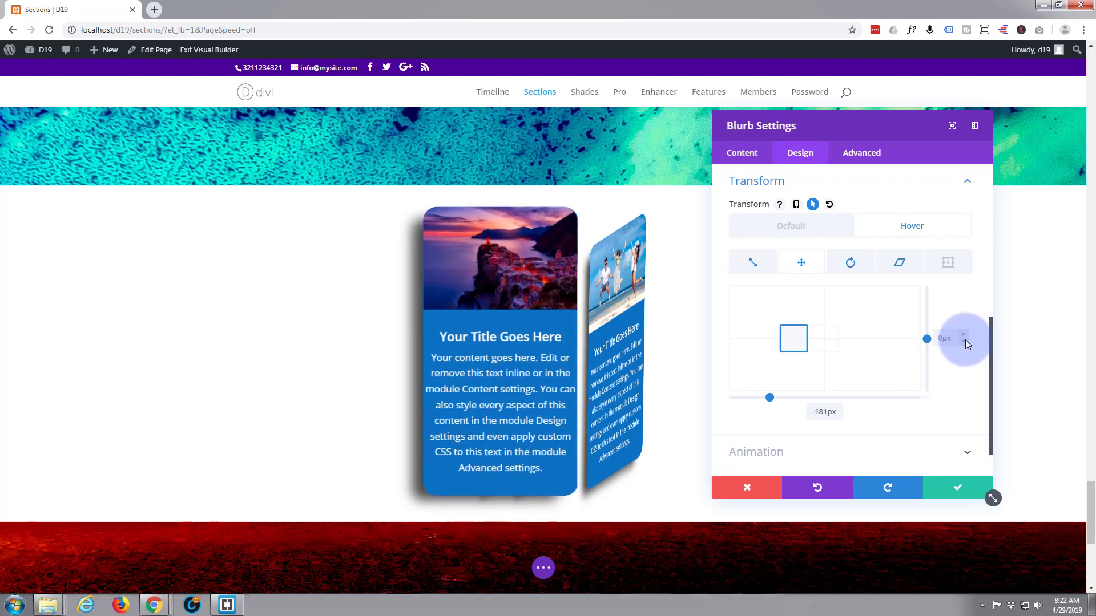
left_click(965, 487)
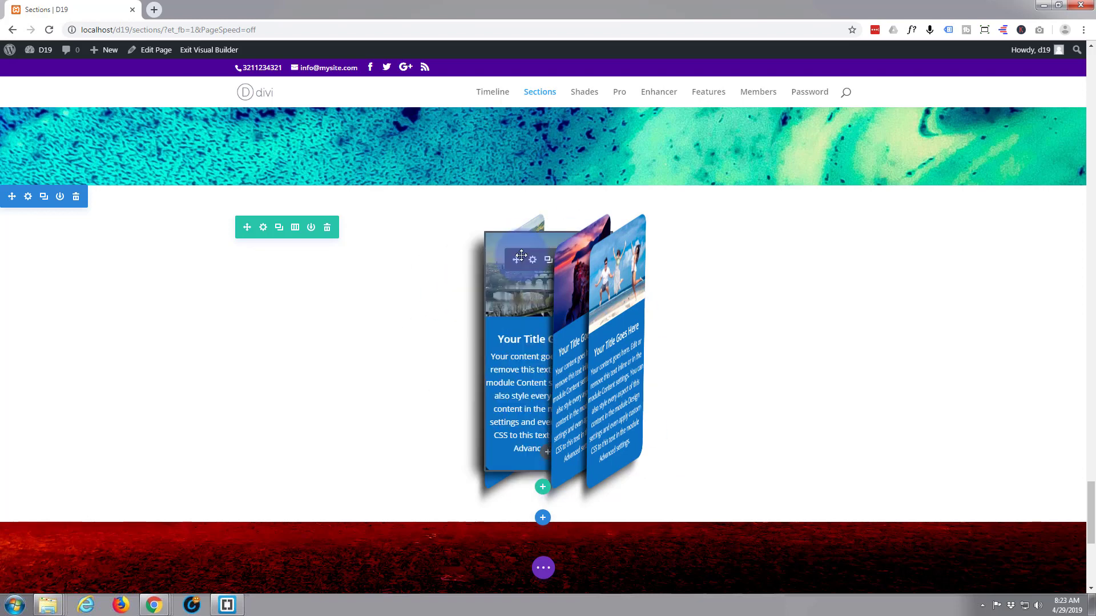
Inspect the row of four blurbs in wireframe view and return to desktop view.
left_click(543, 569)
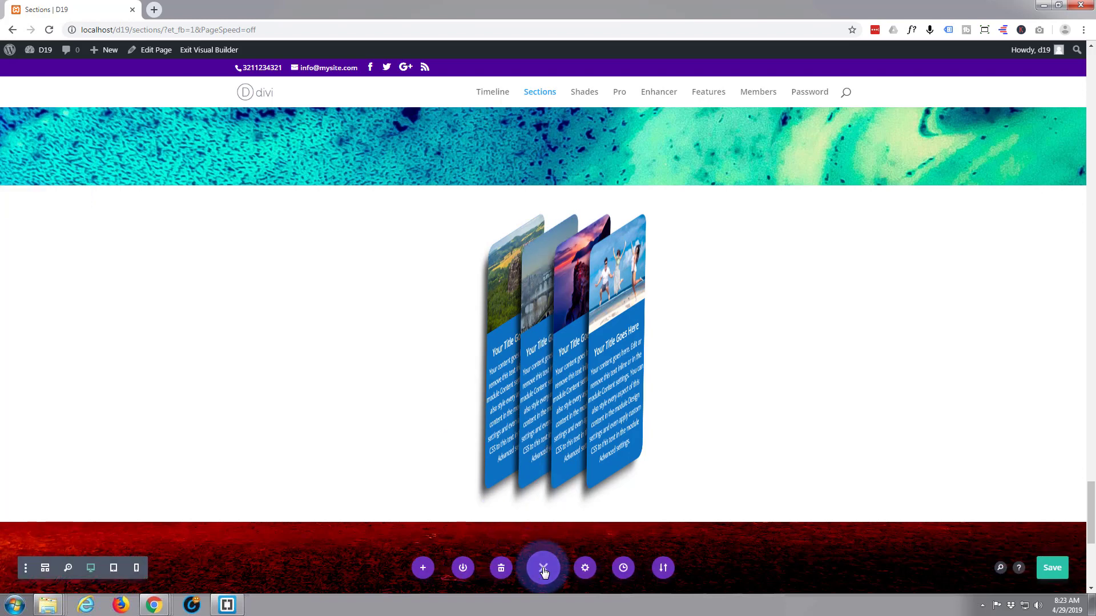
left_click(45, 569)
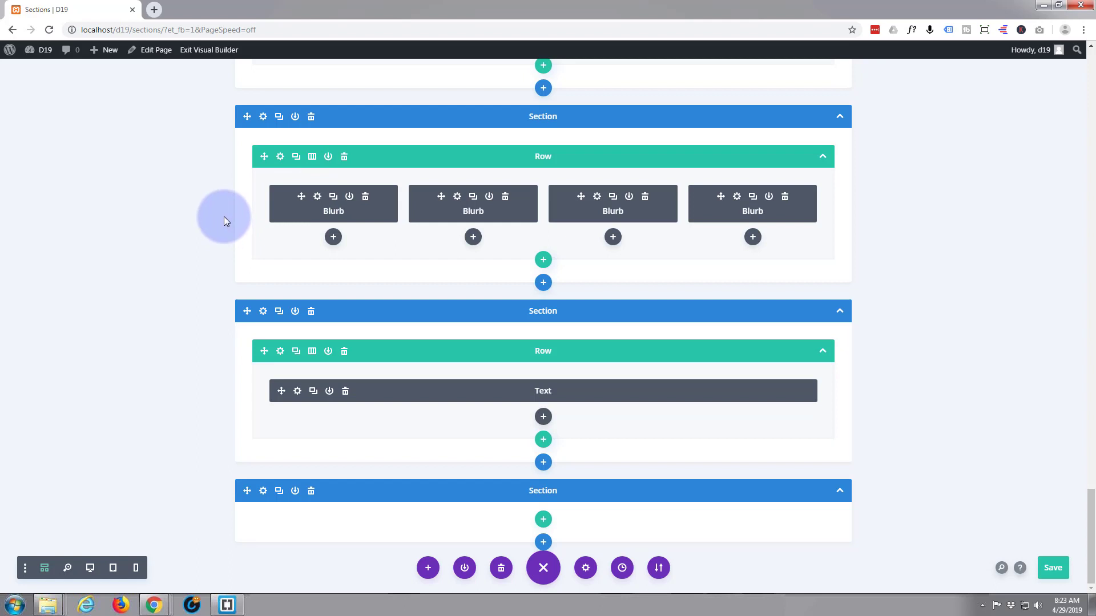
left_click(90, 568)
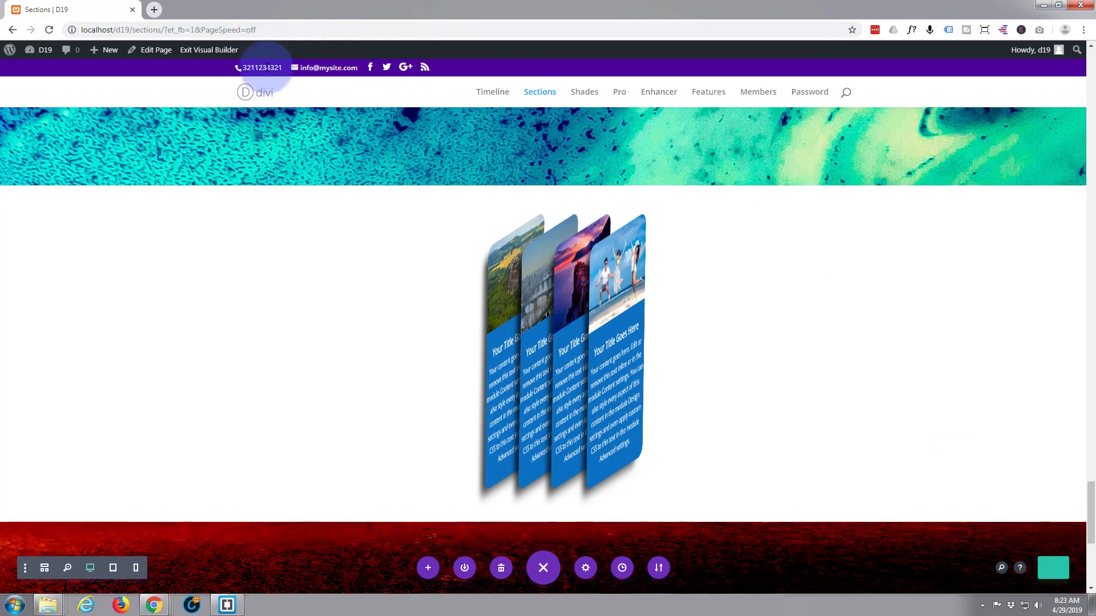
Save the page, exit the Visual Builder and go to the row of four blurb cards on the live page.
left_click(214, 51)
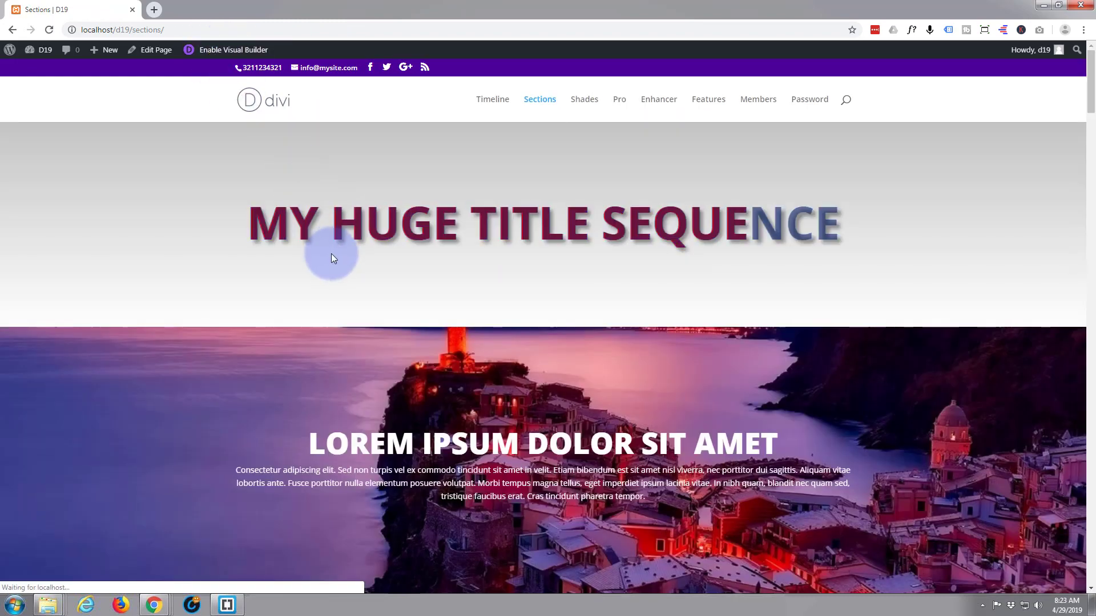
scroll(344, 299, "down", 13)
scroll(348, 298, "down", 15)
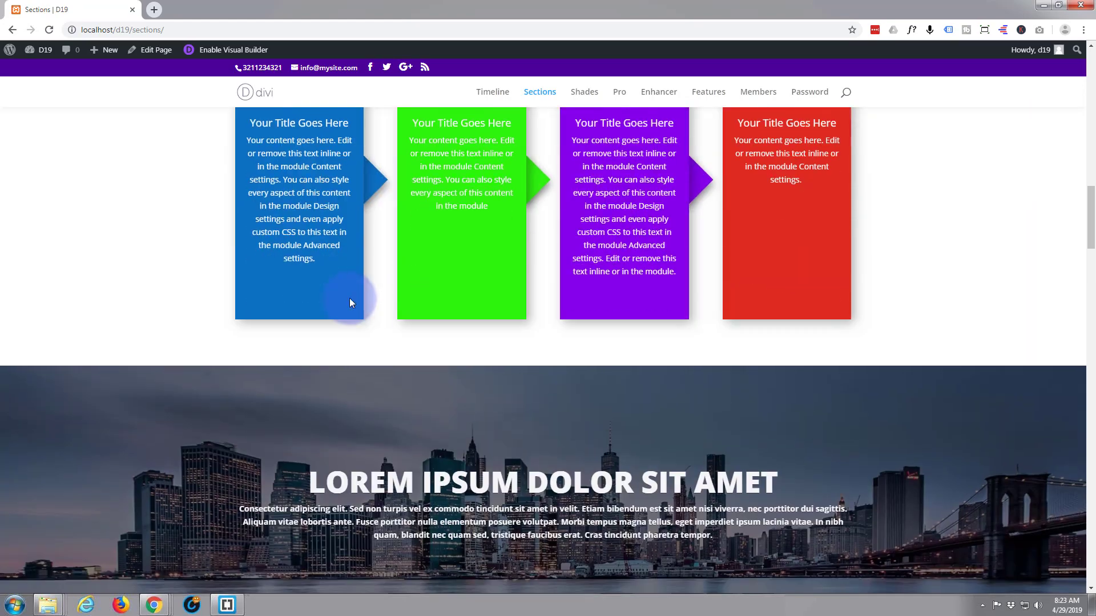
scroll(350, 298, "down", 15)
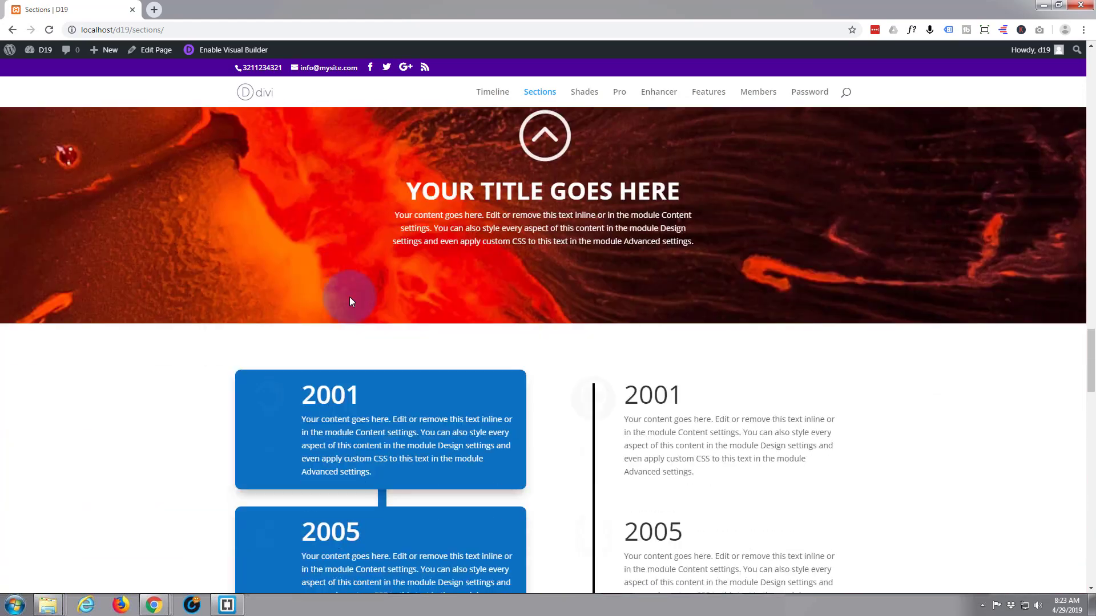
scroll(349, 298, "down", 9)
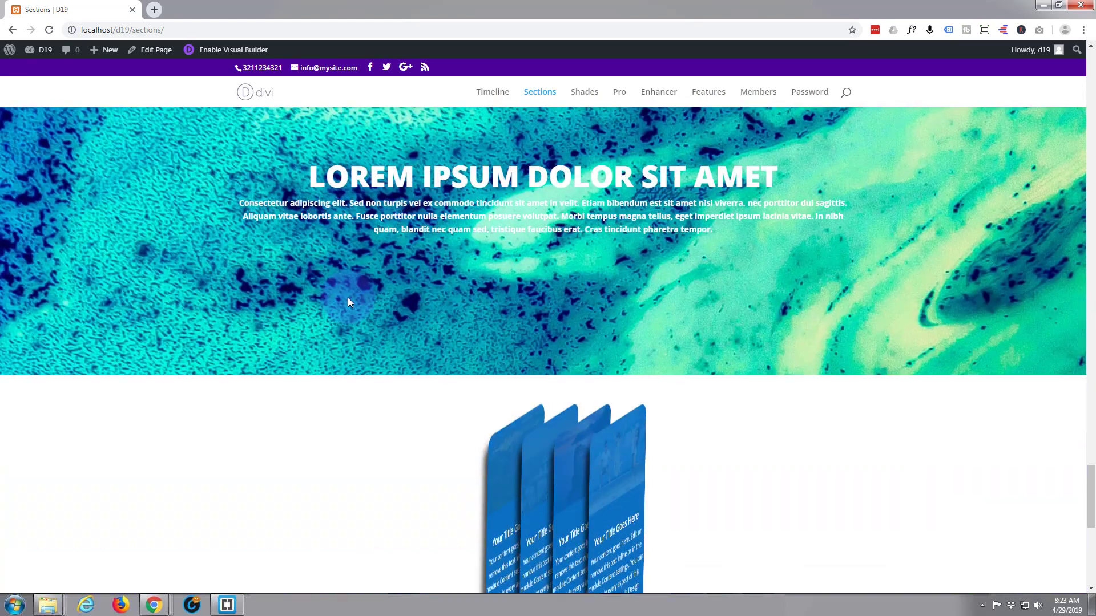
scroll(330, 275, "up", 1)
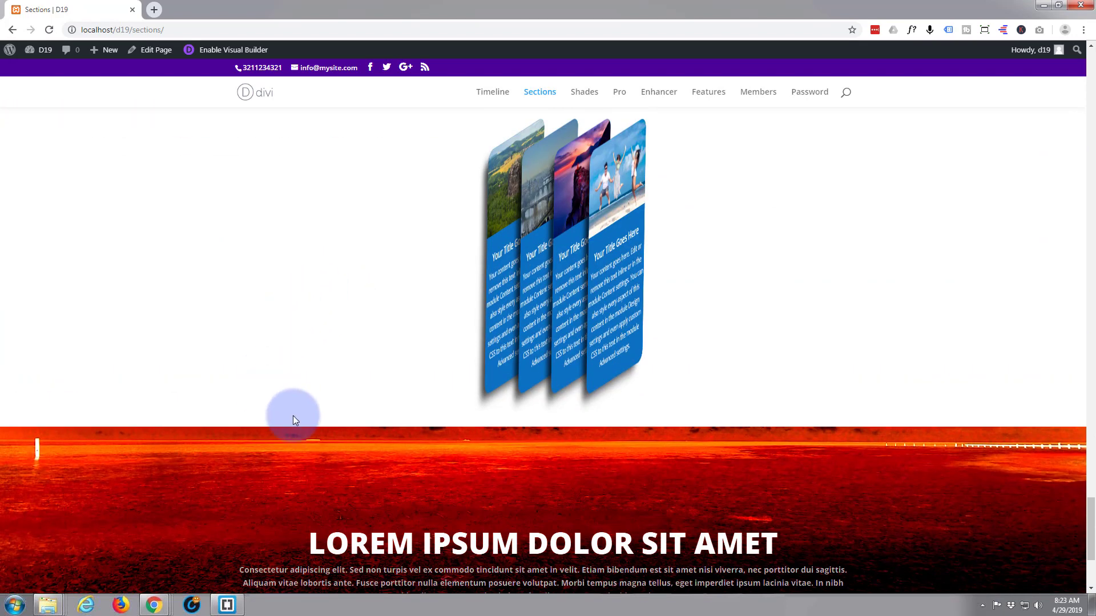
Check how each of the four skewed blurb cards straightens and enlarges in its hover state.
mouse_move(492, 385)
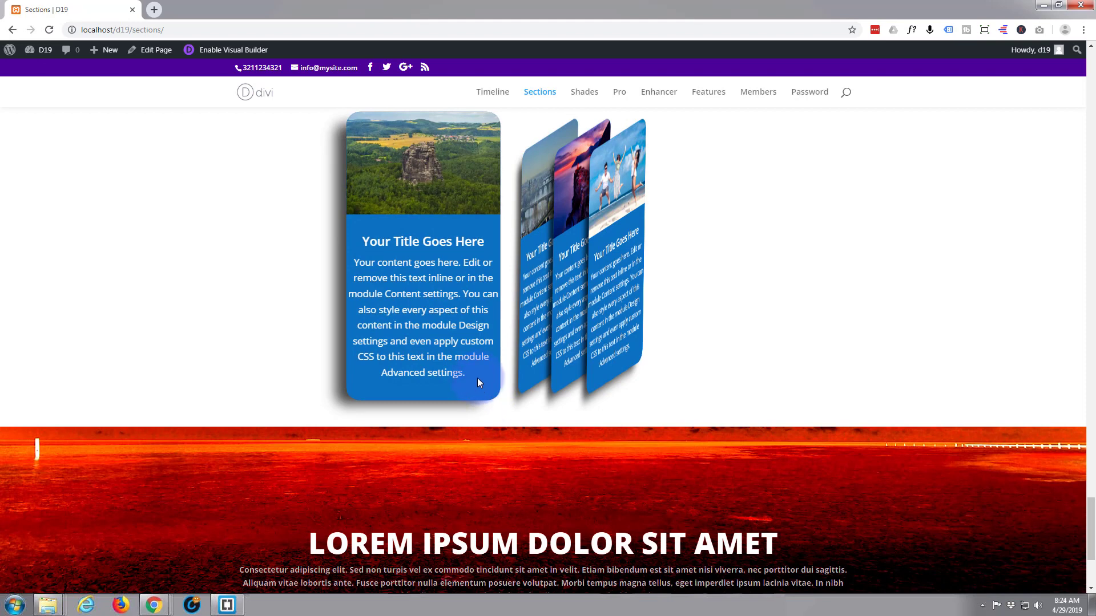
mouse_move(524, 373)
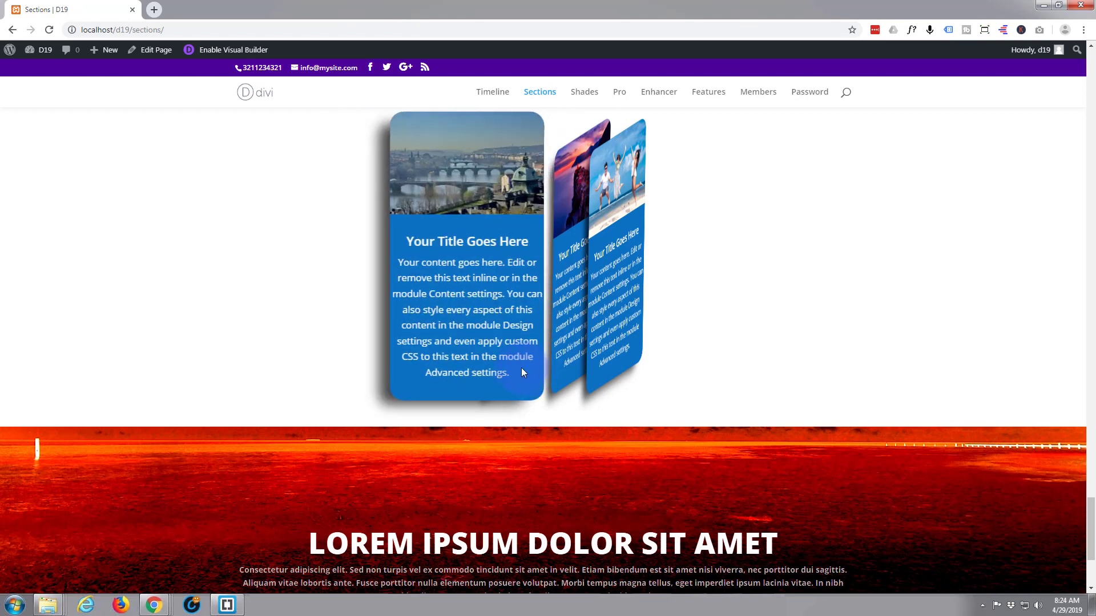
mouse_move(563, 358)
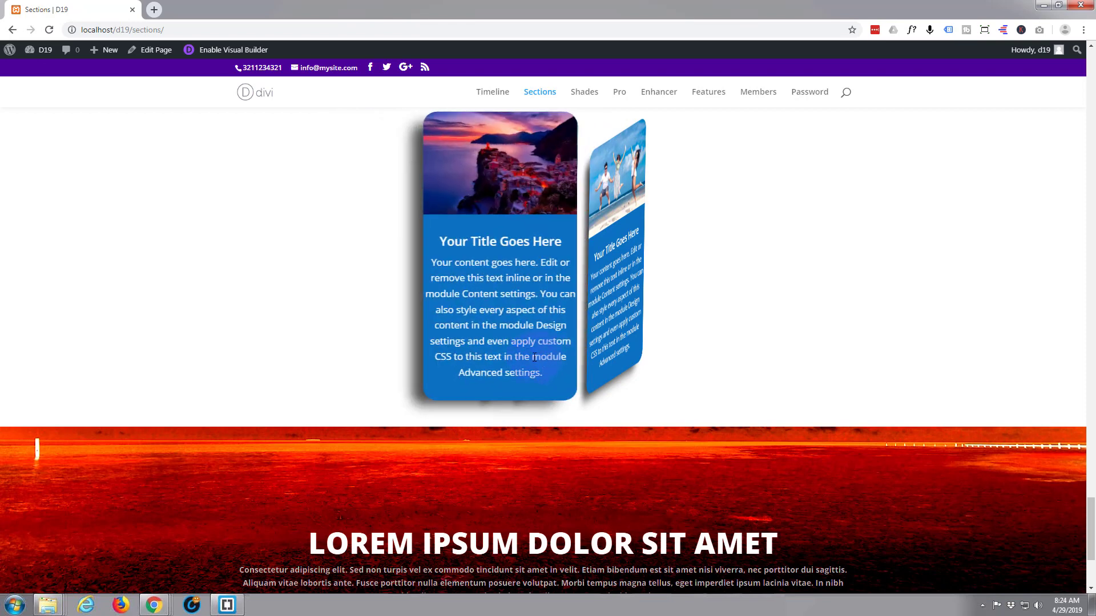
mouse_move(614, 352)
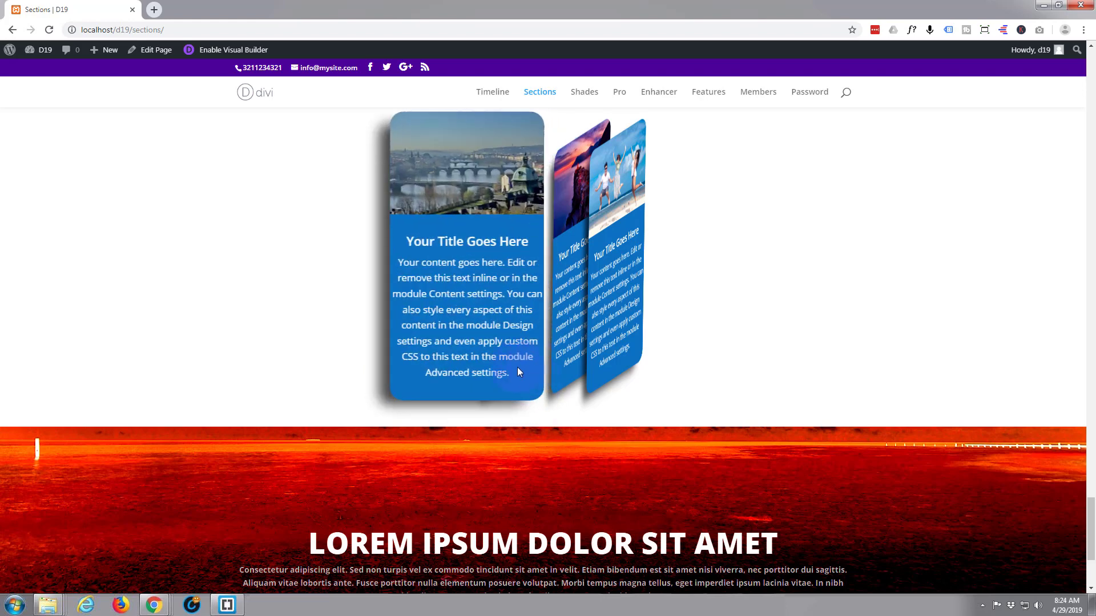
left_click(483, 390)
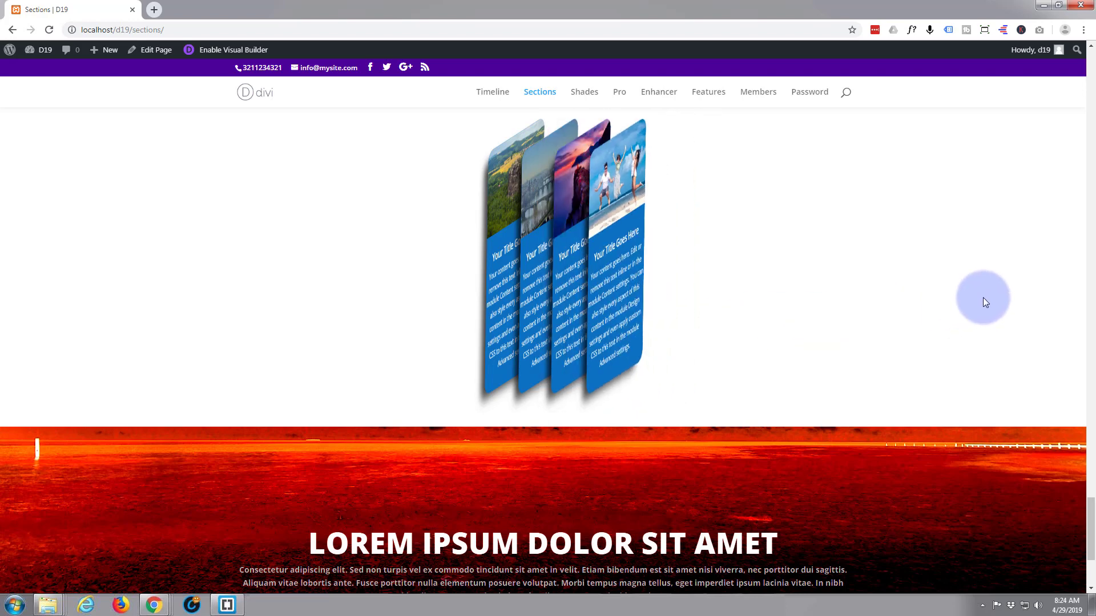
mouse_move(622, 325)
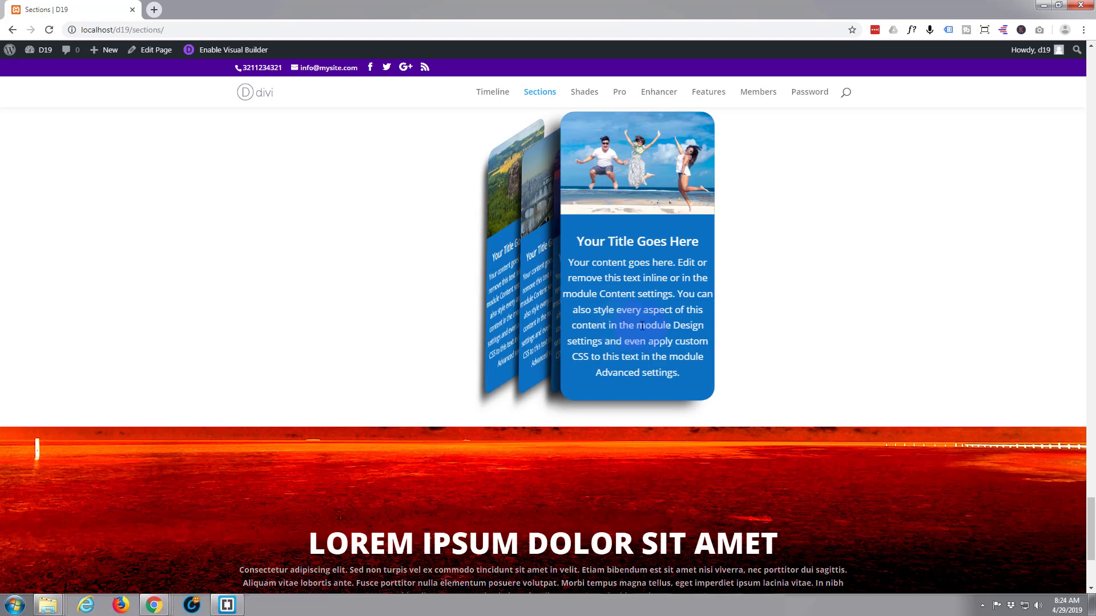
scroll(982, 337, "up", 2)
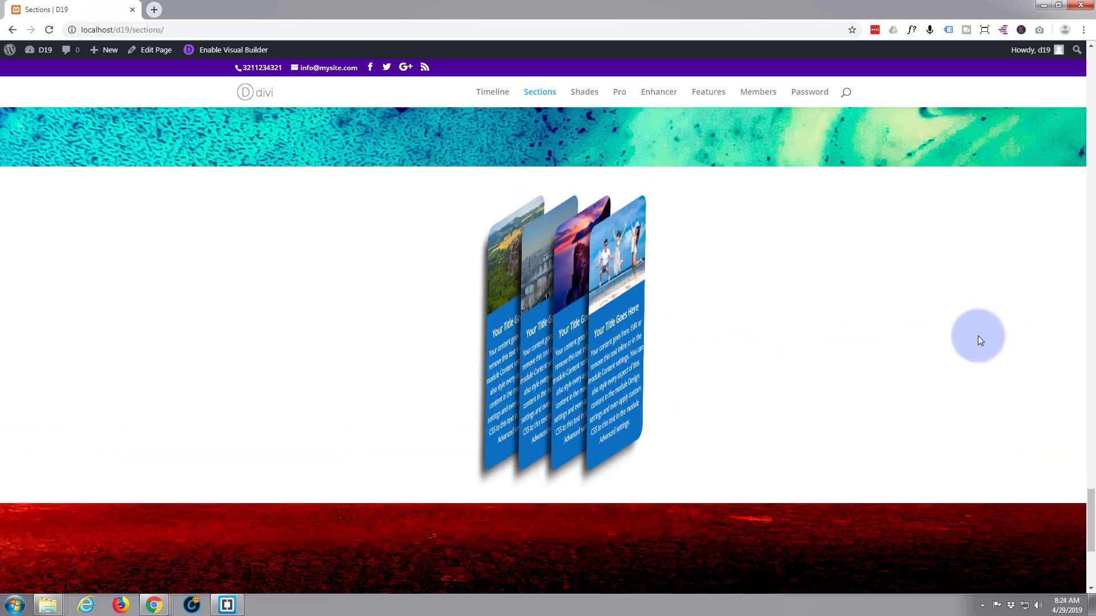